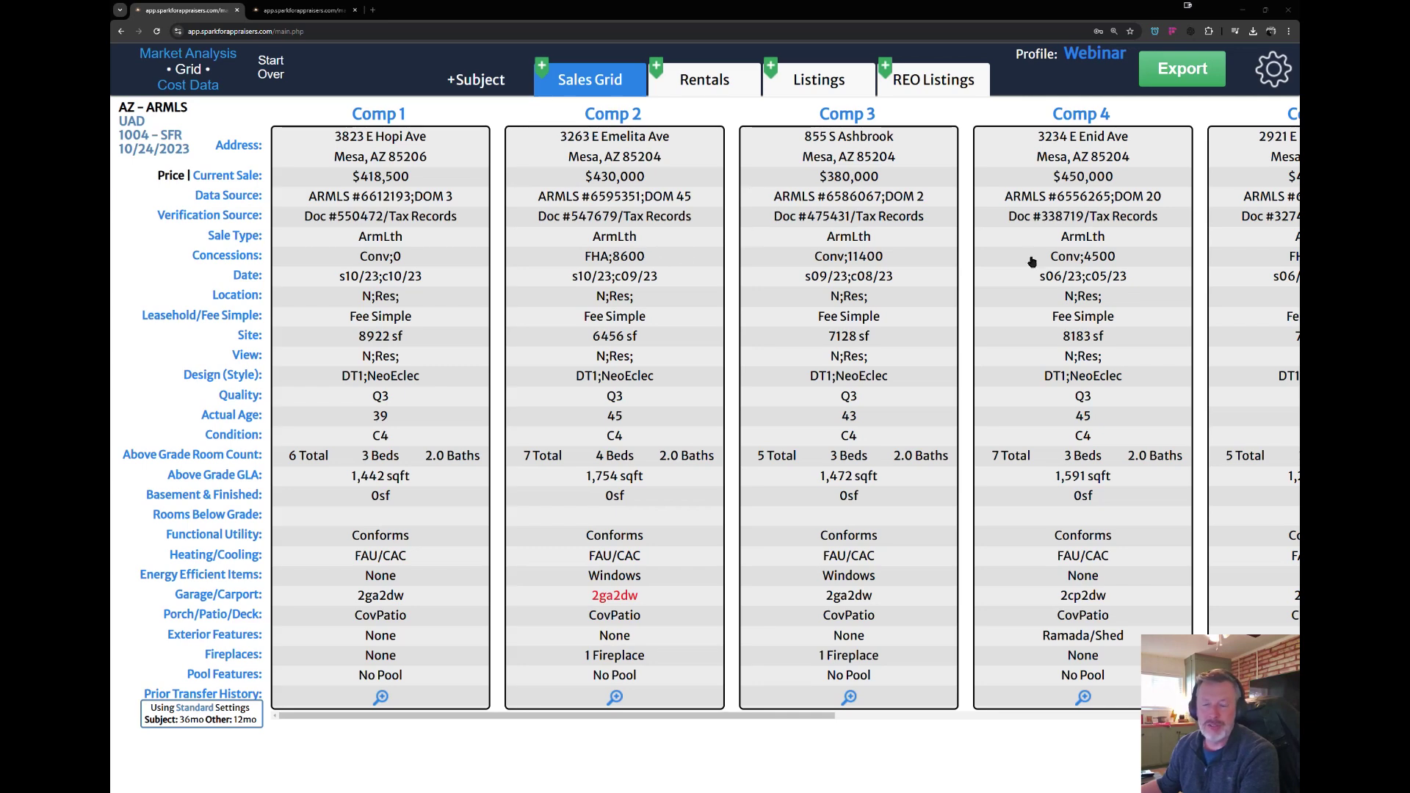
Review the market analysis and its options for adding or reviewing property data
click(225, 54)
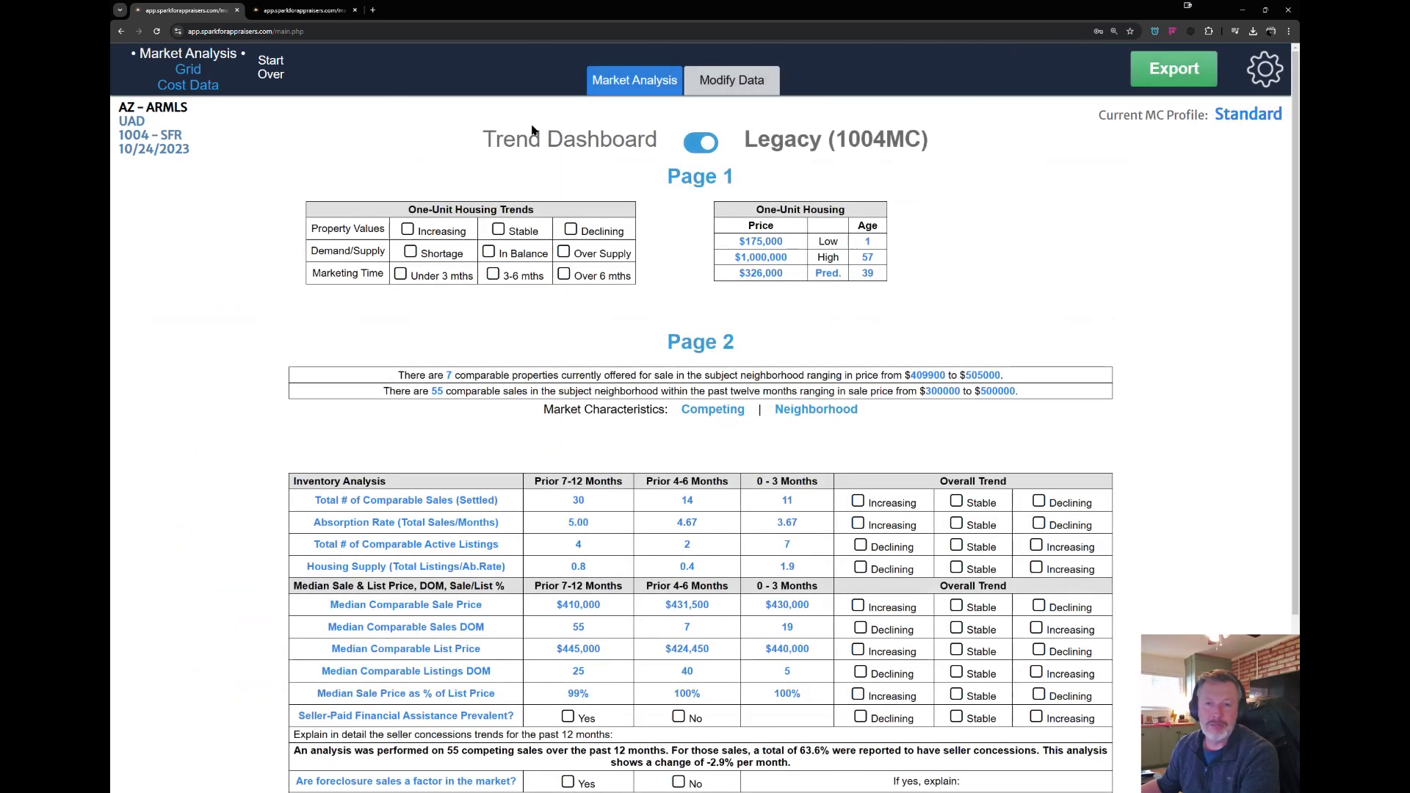
click(764, 82)
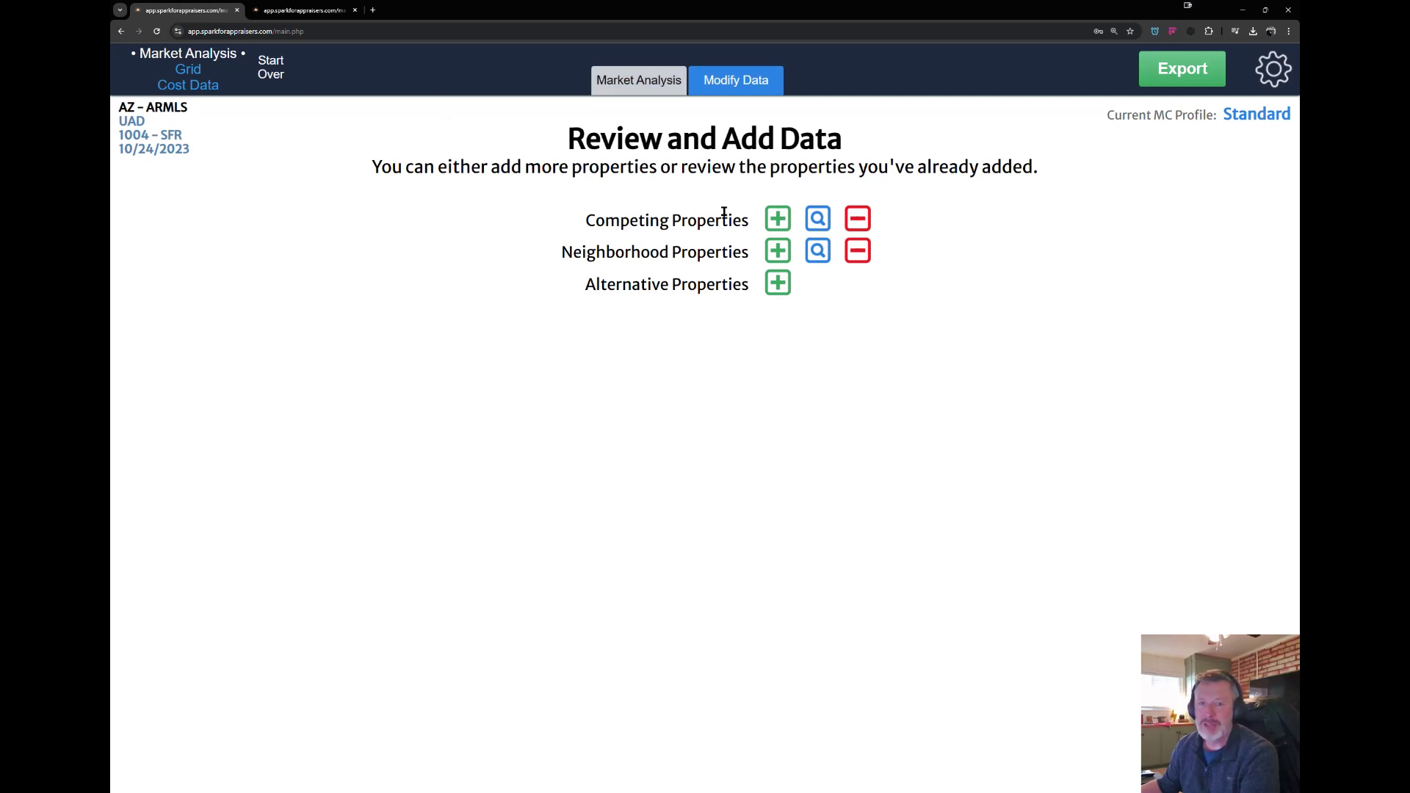
click(652, 85)
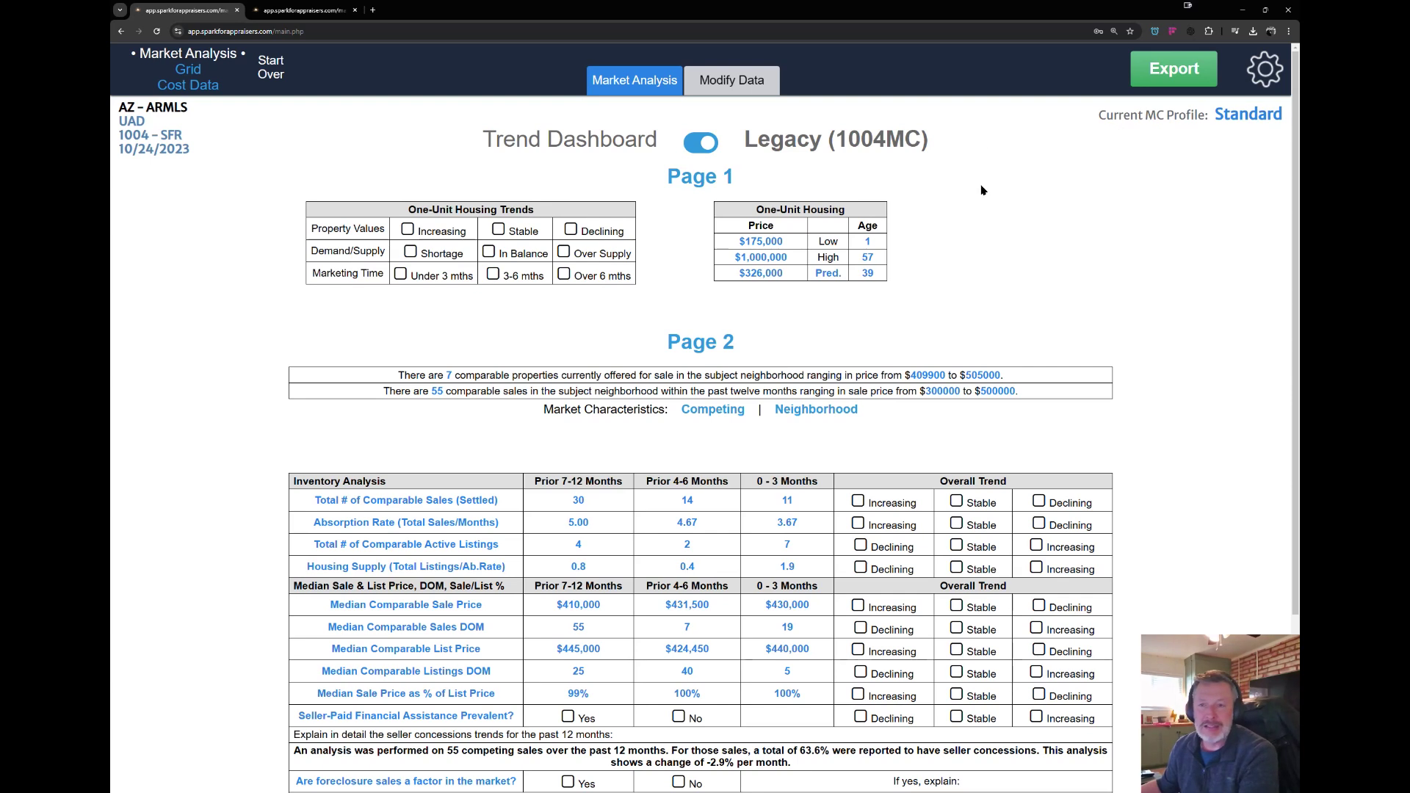
Apply time adjustments to the export from the Competing dataset with a Polynomial-2 trendline, and return to the market analysis
click(1178, 72)
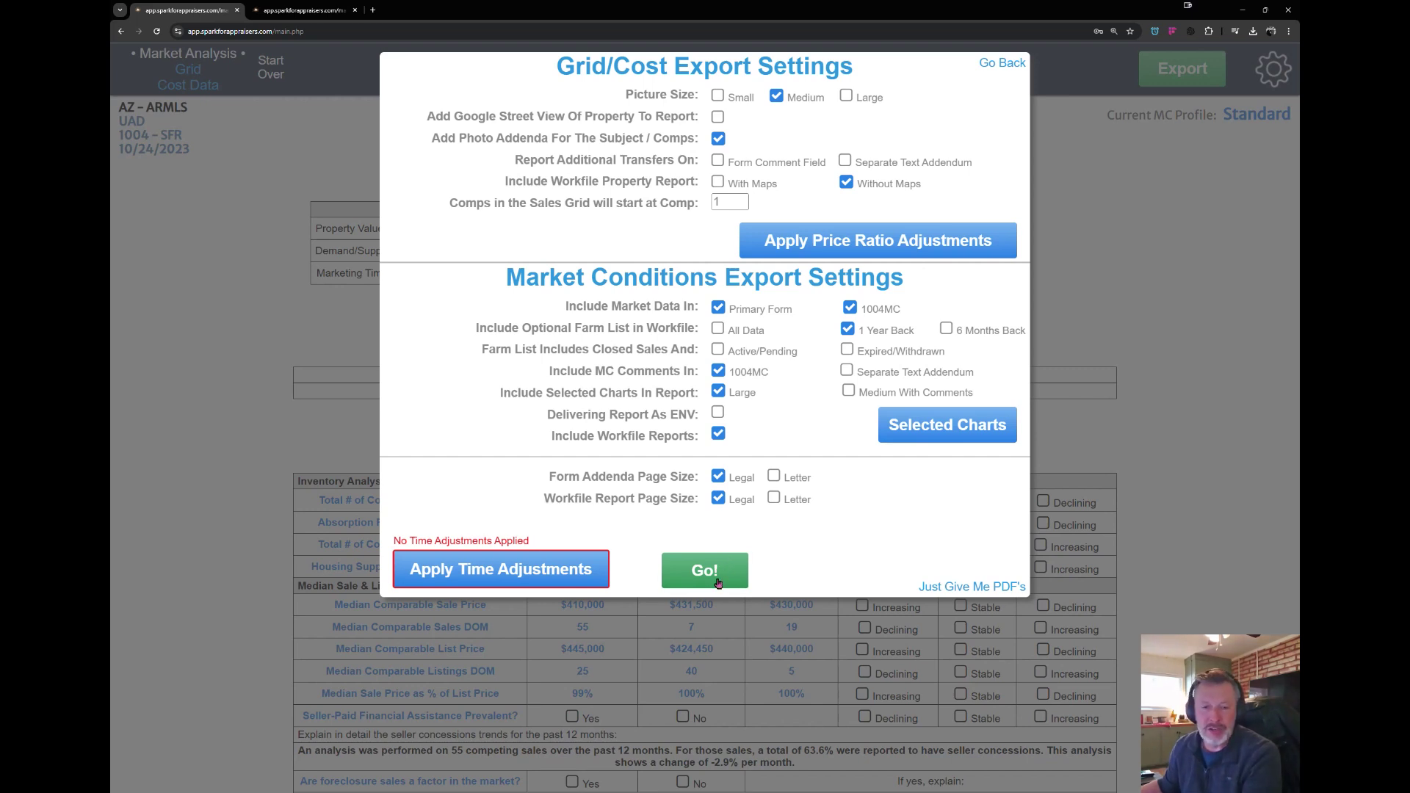
click(515, 571)
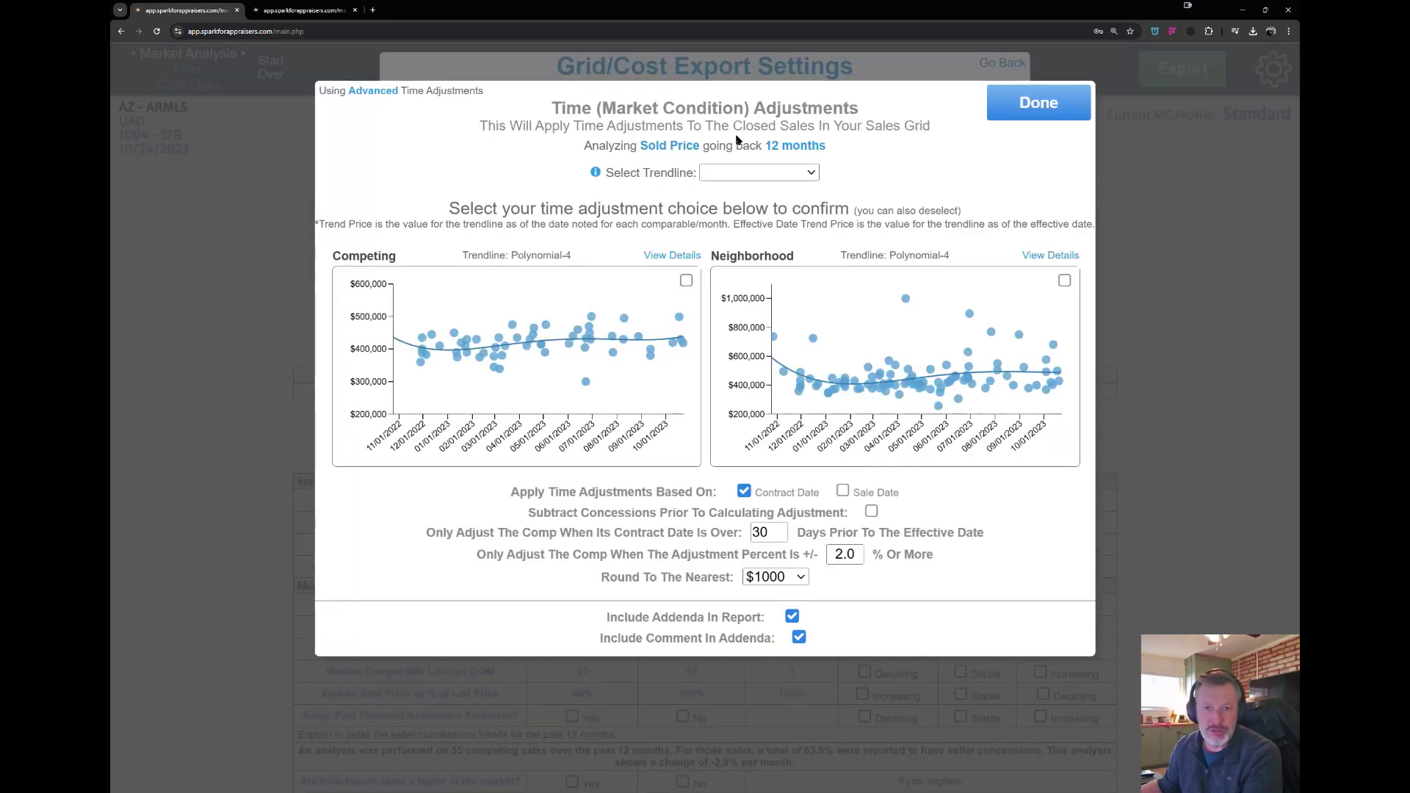
click(783, 179)
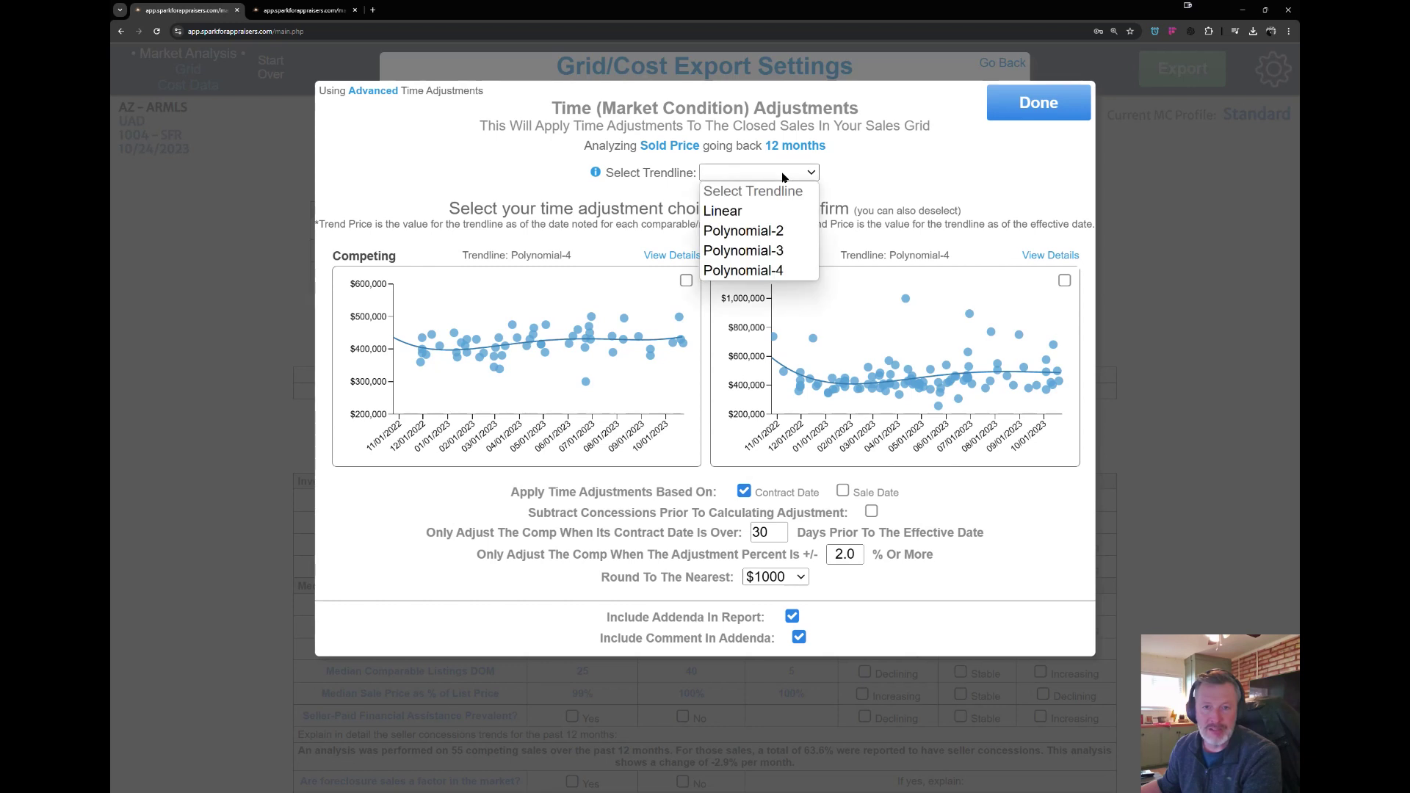
click(752, 234)
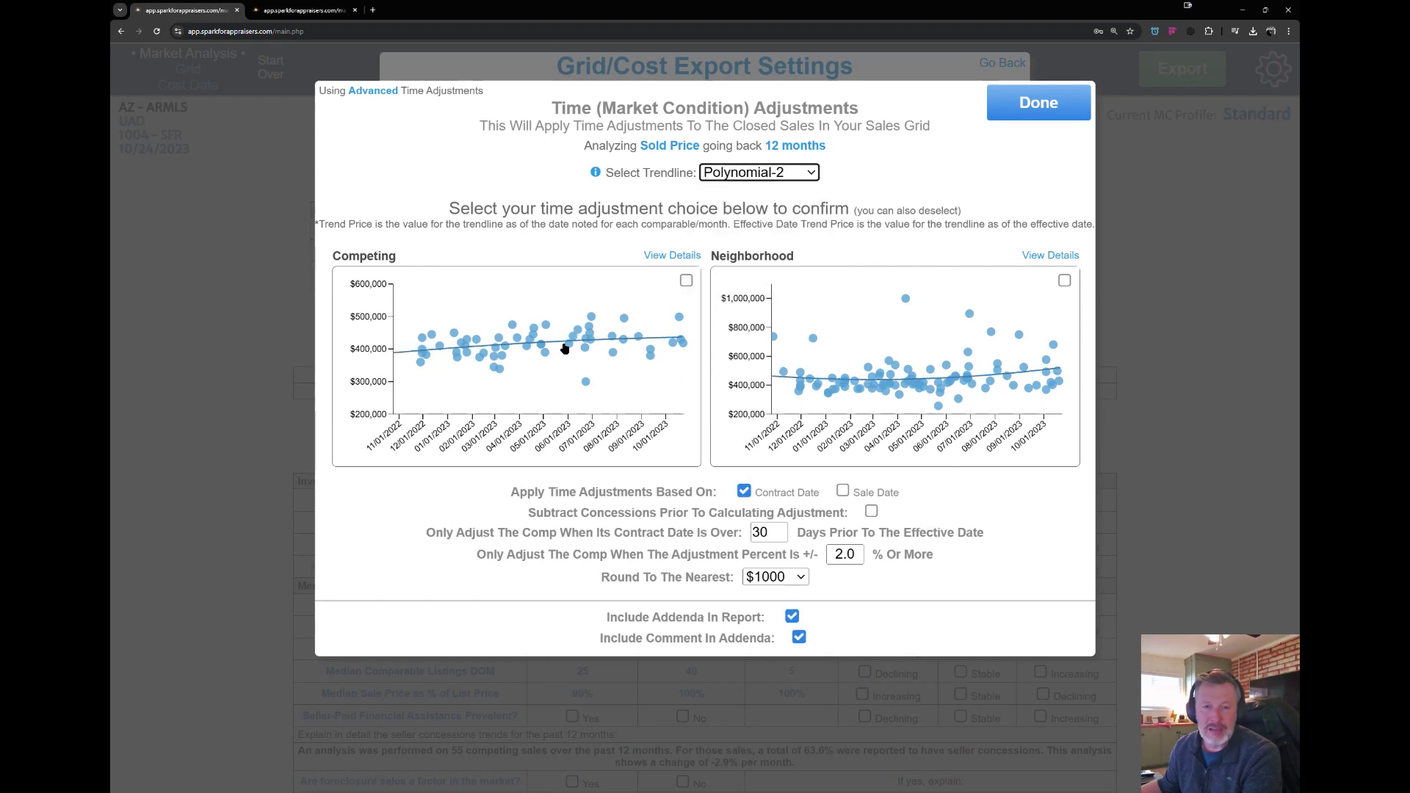
click(588, 335)
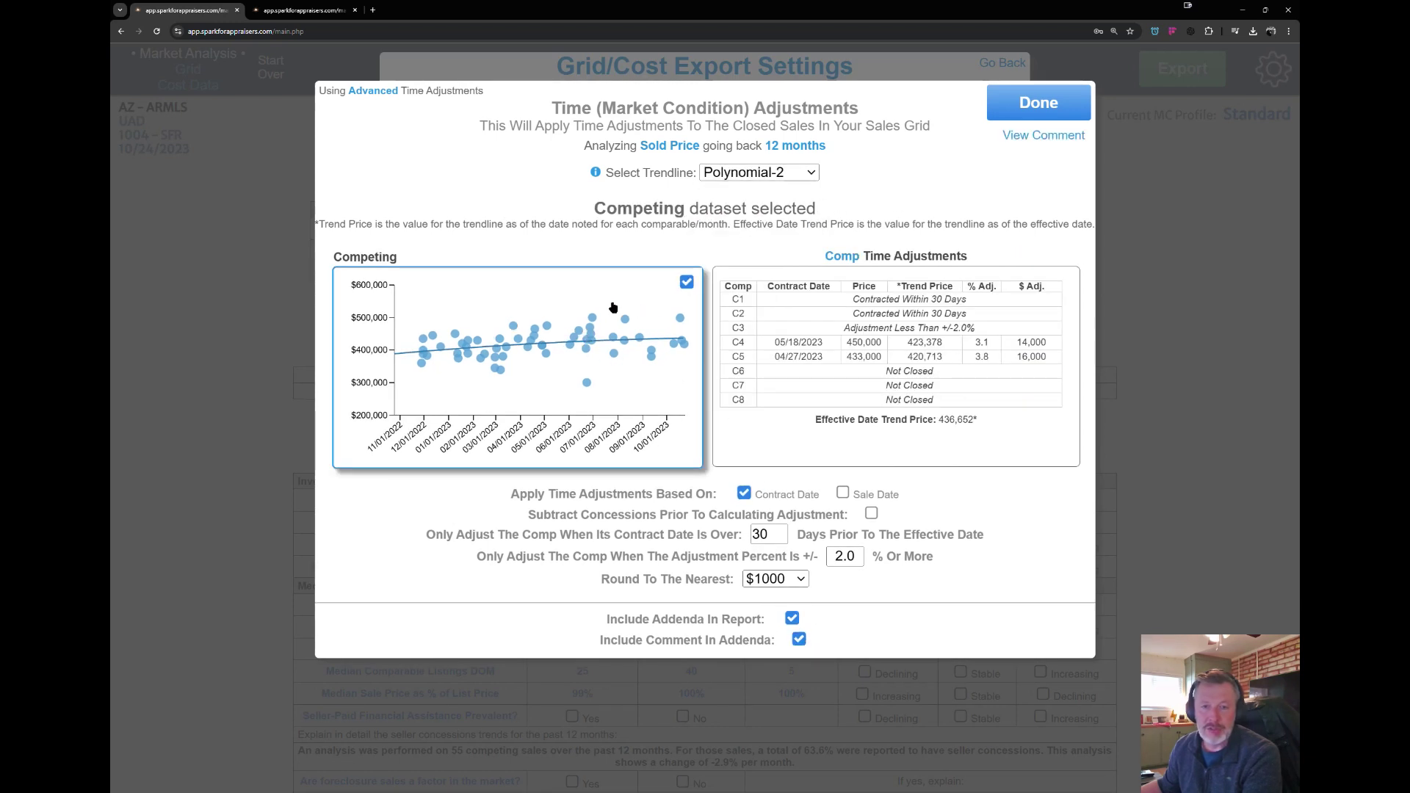
click(1039, 103)
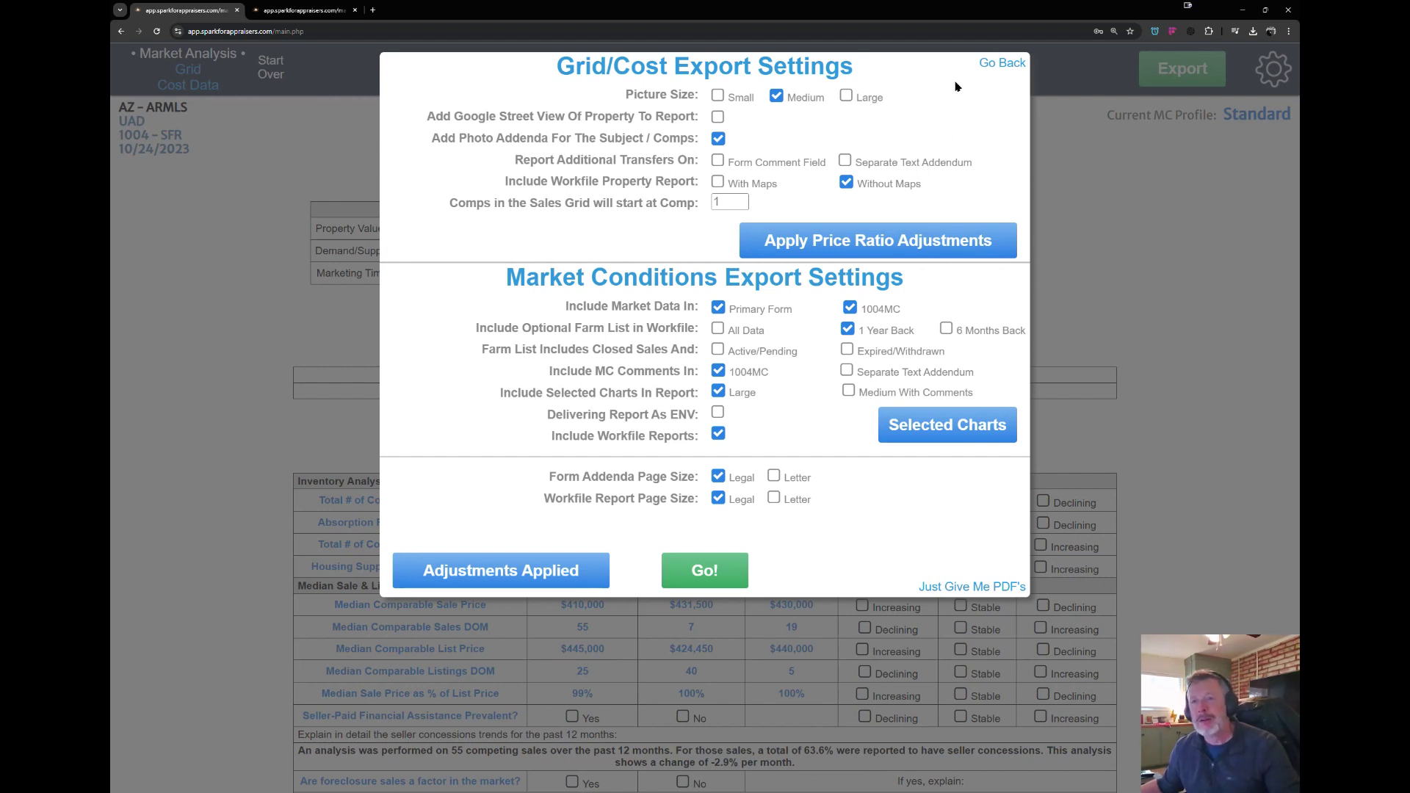
click(1003, 64)
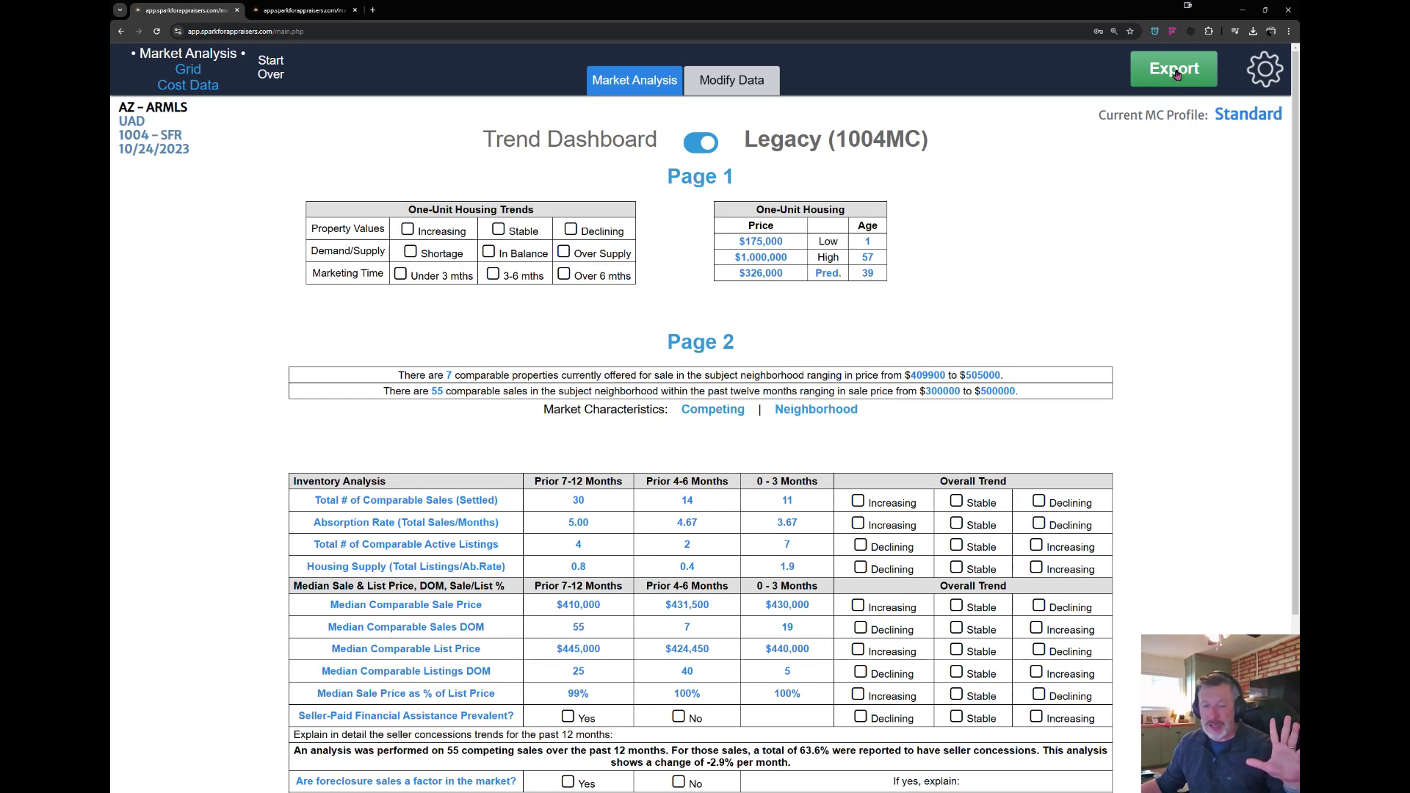
Open the time adjustments in the export settings and switch them from Legacy to Advanced
click(1176, 79)
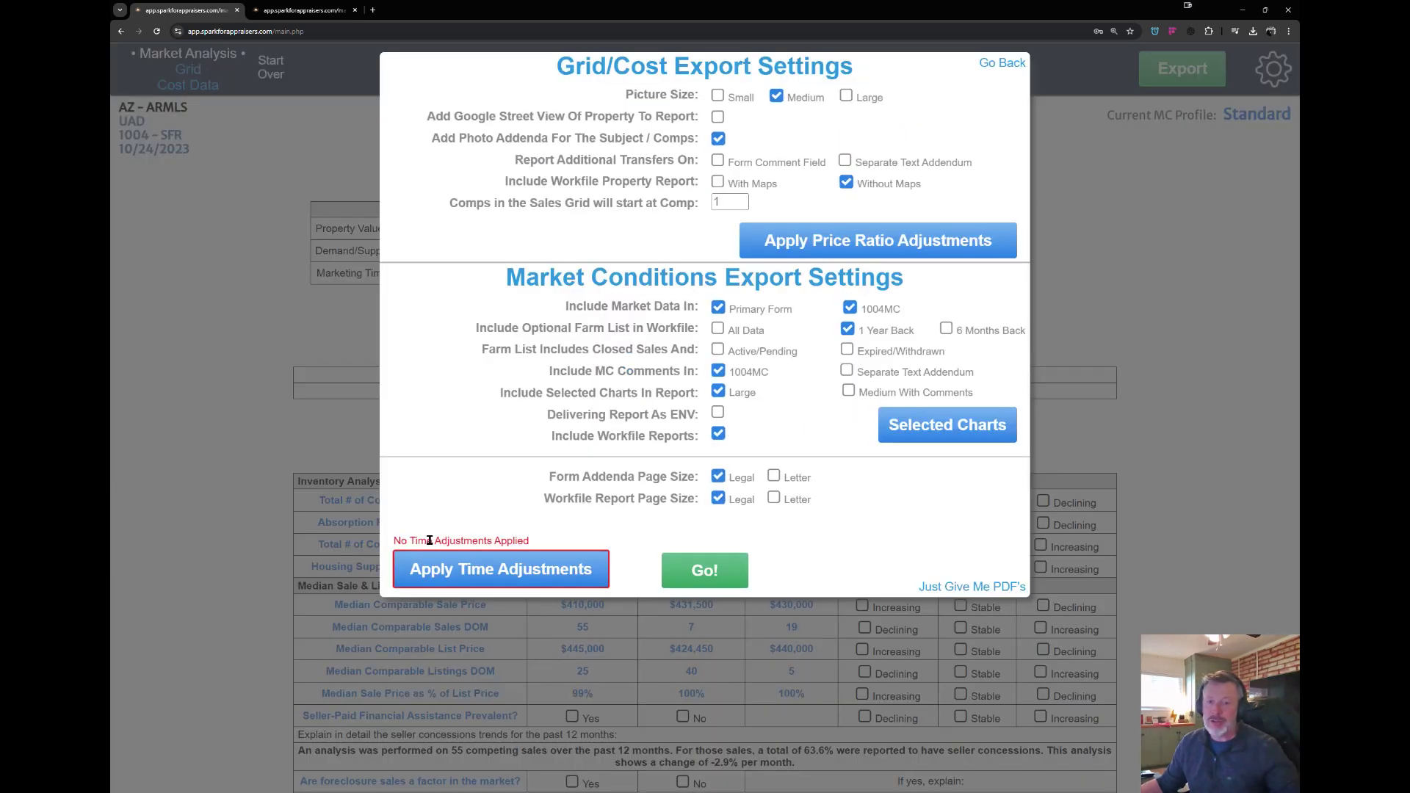
click(547, 575)
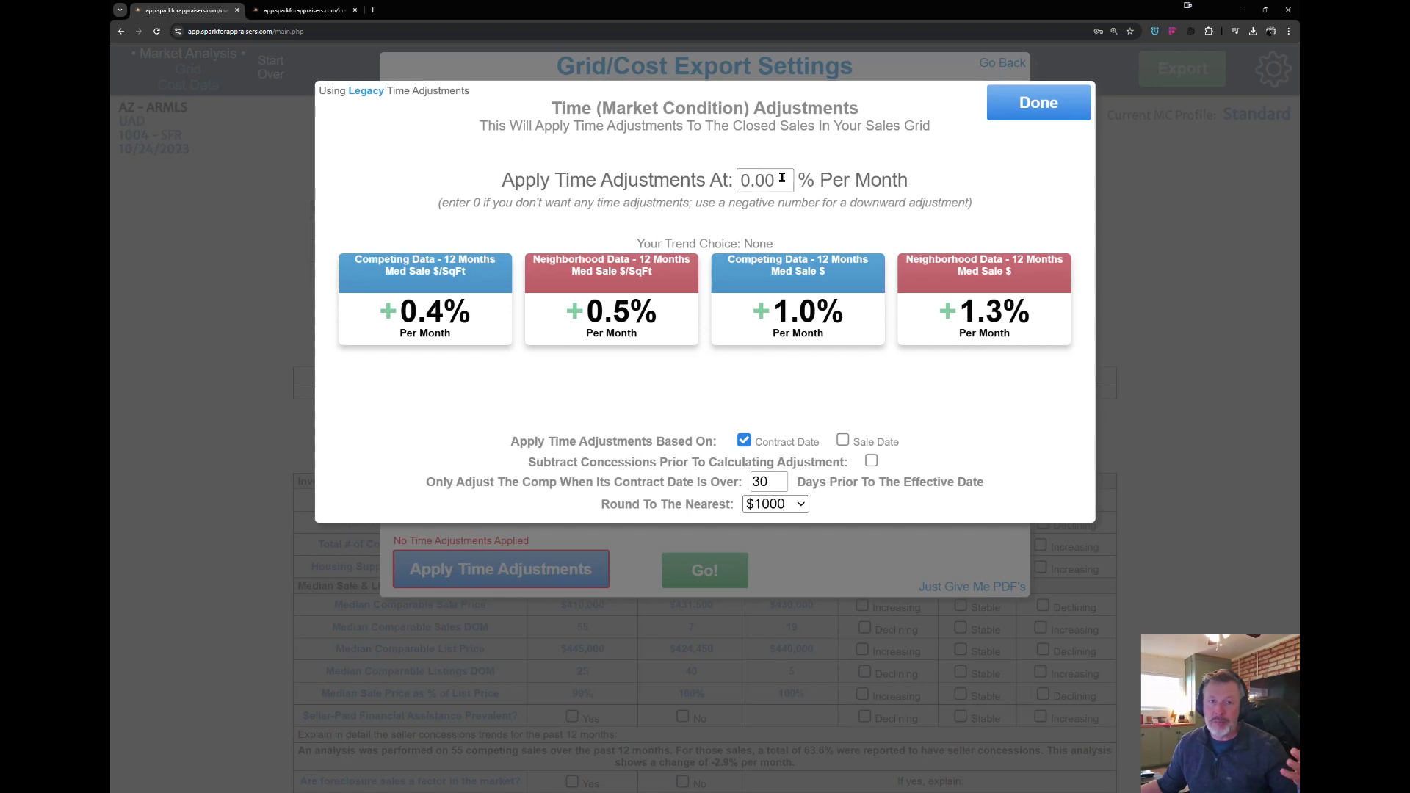
click(364, 94)
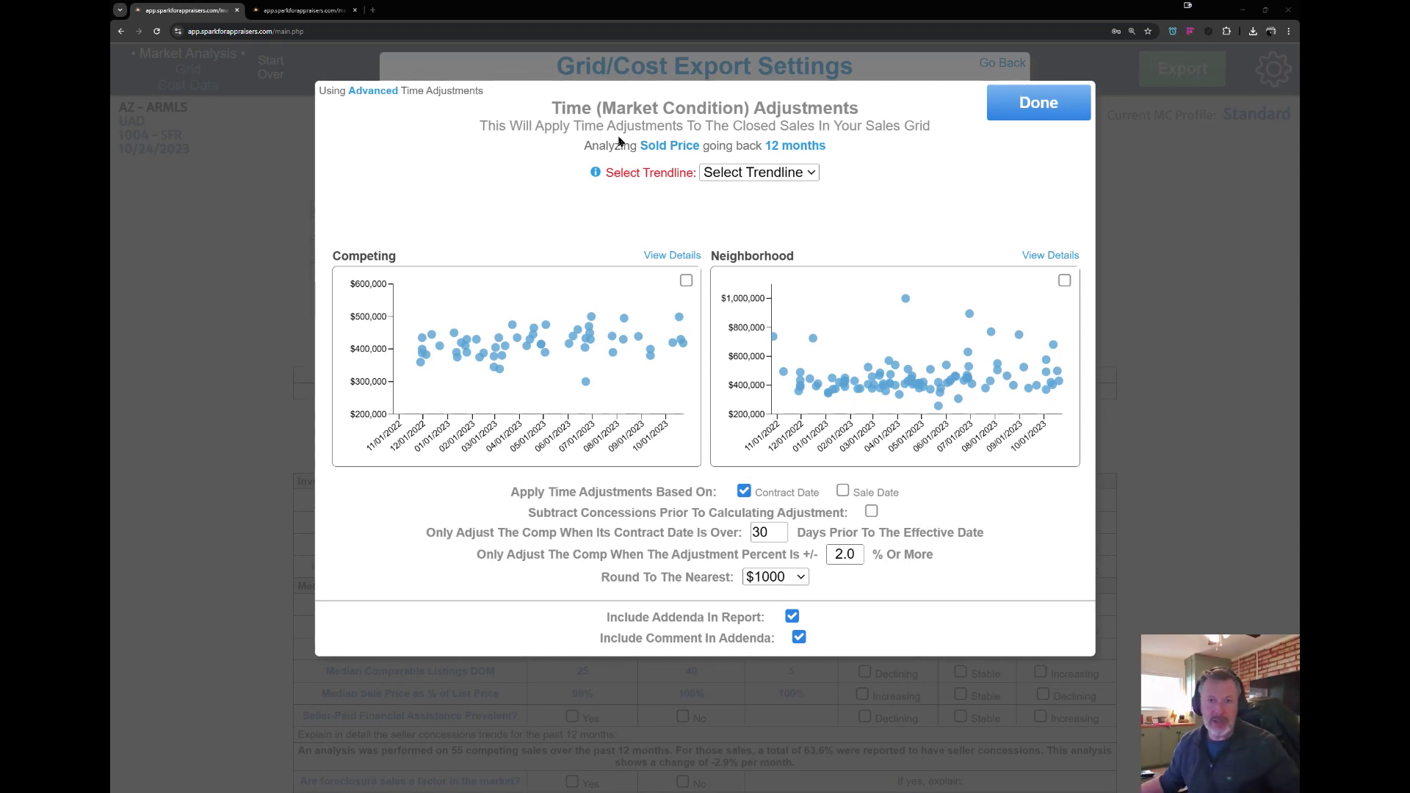
Try analyzing Sold Price/SqFt for the time adjustments and switch back to Sold Price
click(676, 151)
click(672, 147)
click(685, 181)
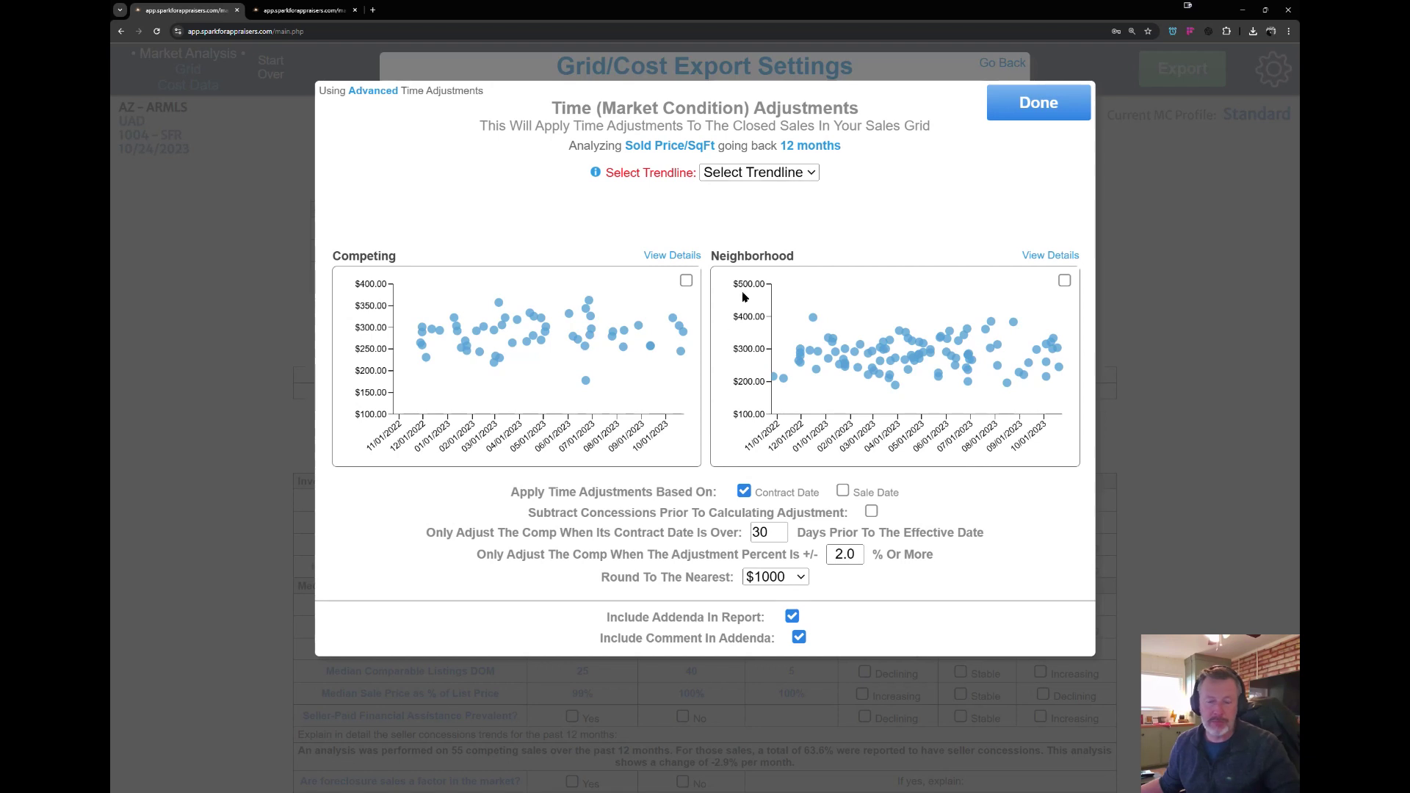
click(692, 146)
click(693, 147)
click(684, 161)
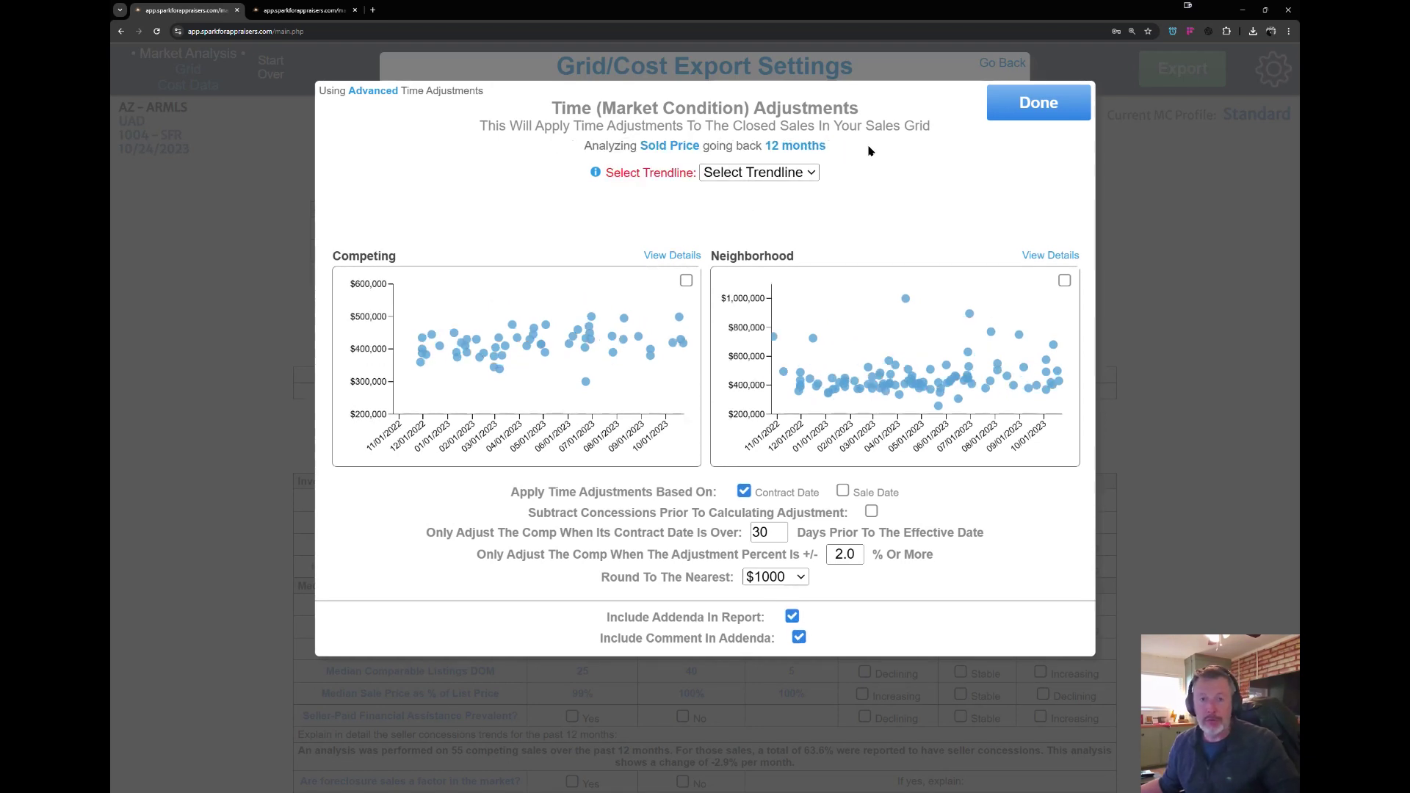
Try an 18-month analysis period for the time adjustments and return it to 12 months
click(804, 149)
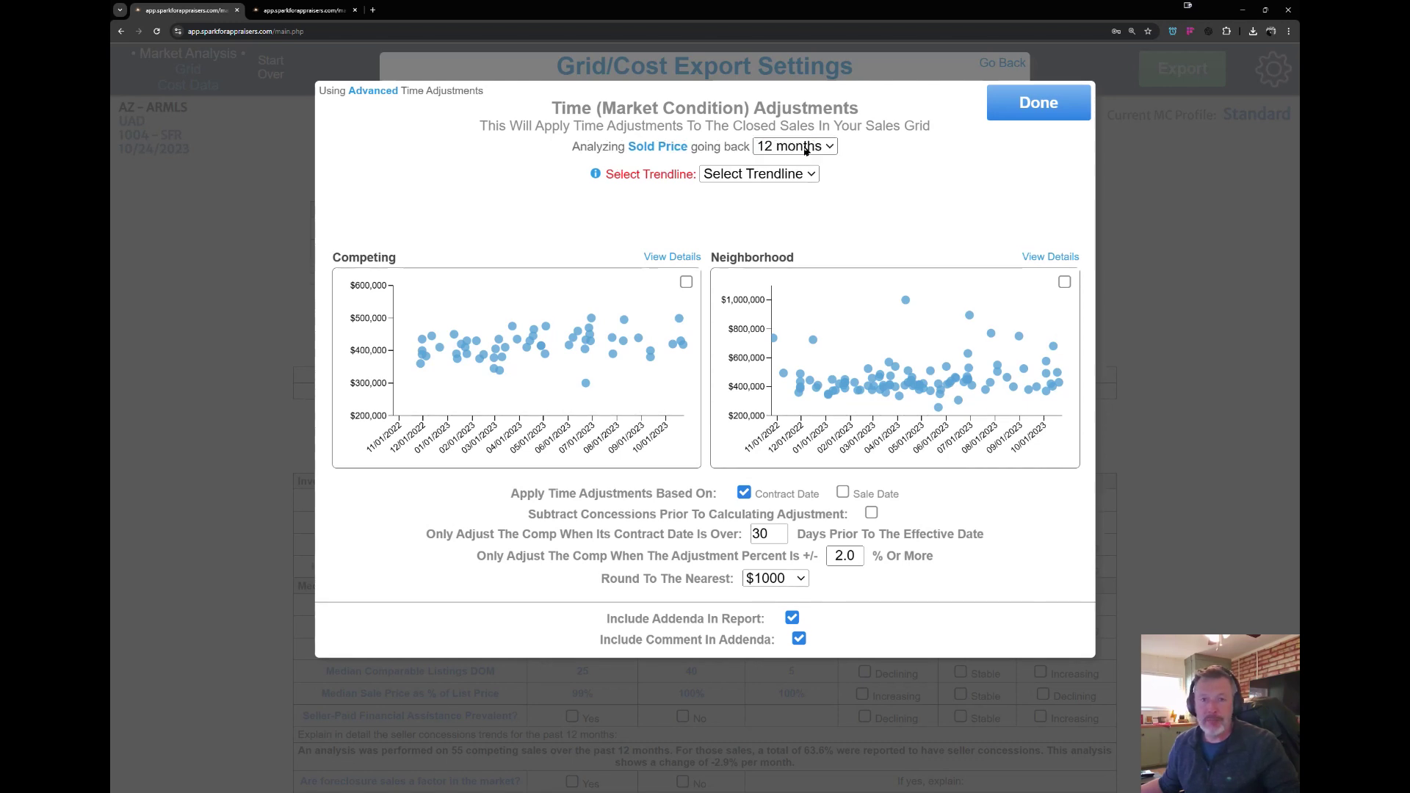
click(806, 147)
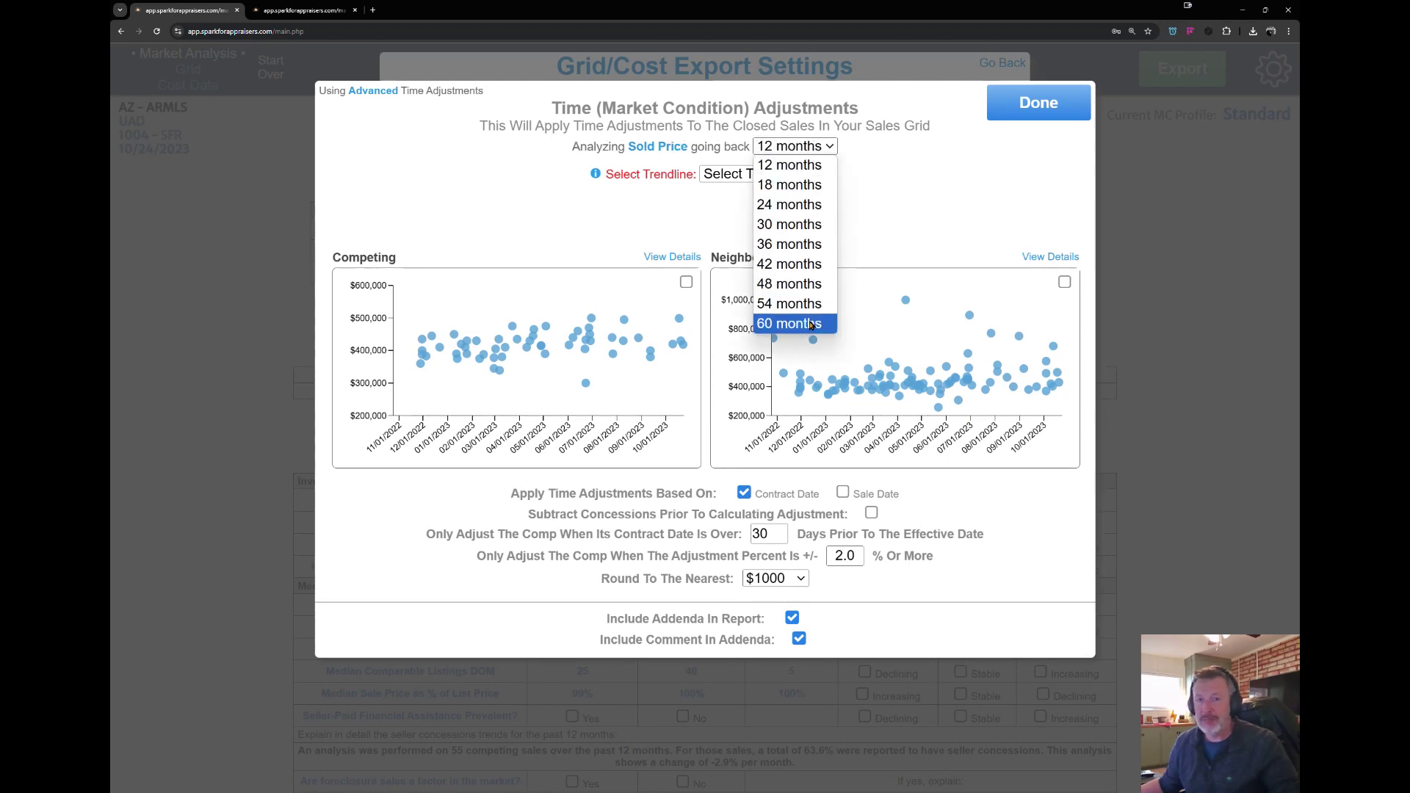
click(811, 169)
click(820, 146)
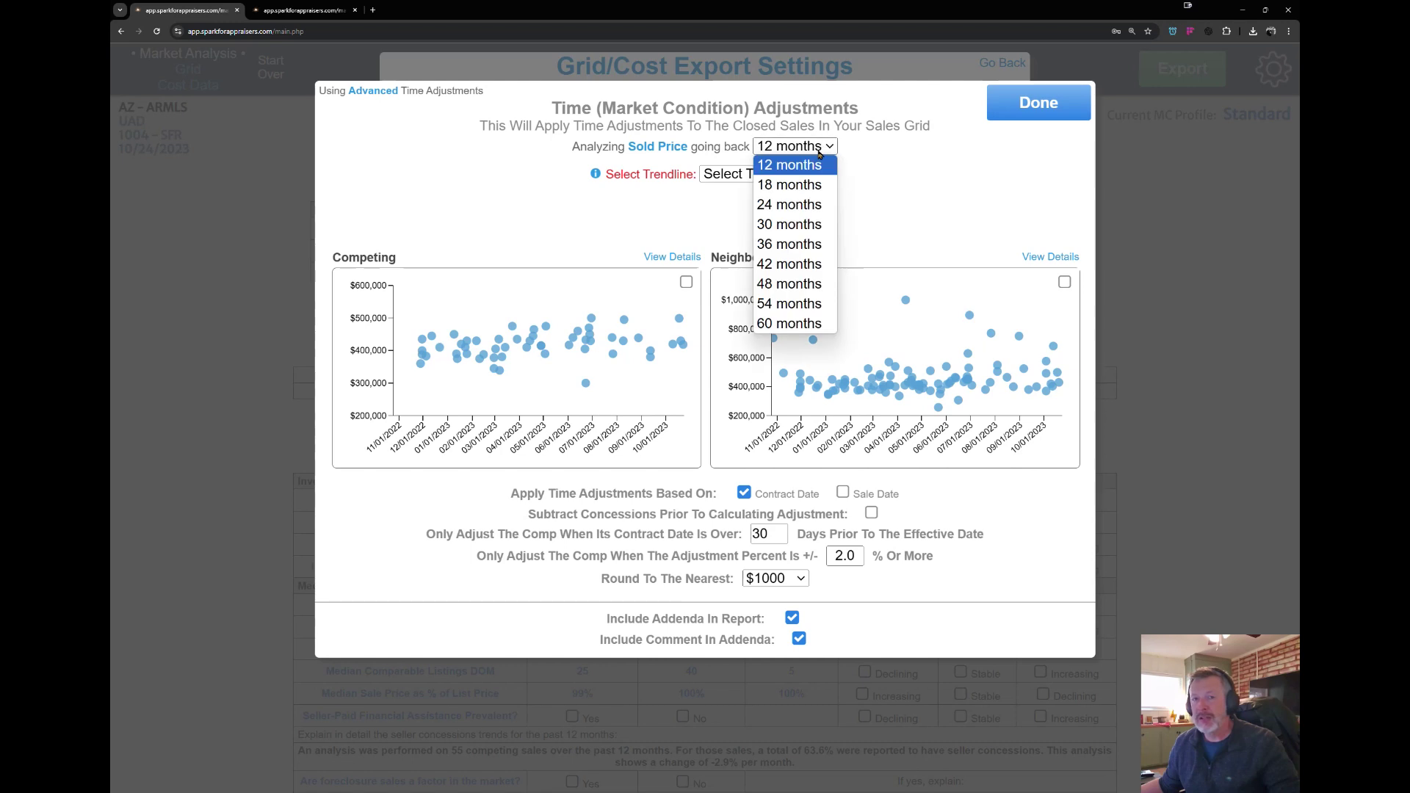
click(810, 186)
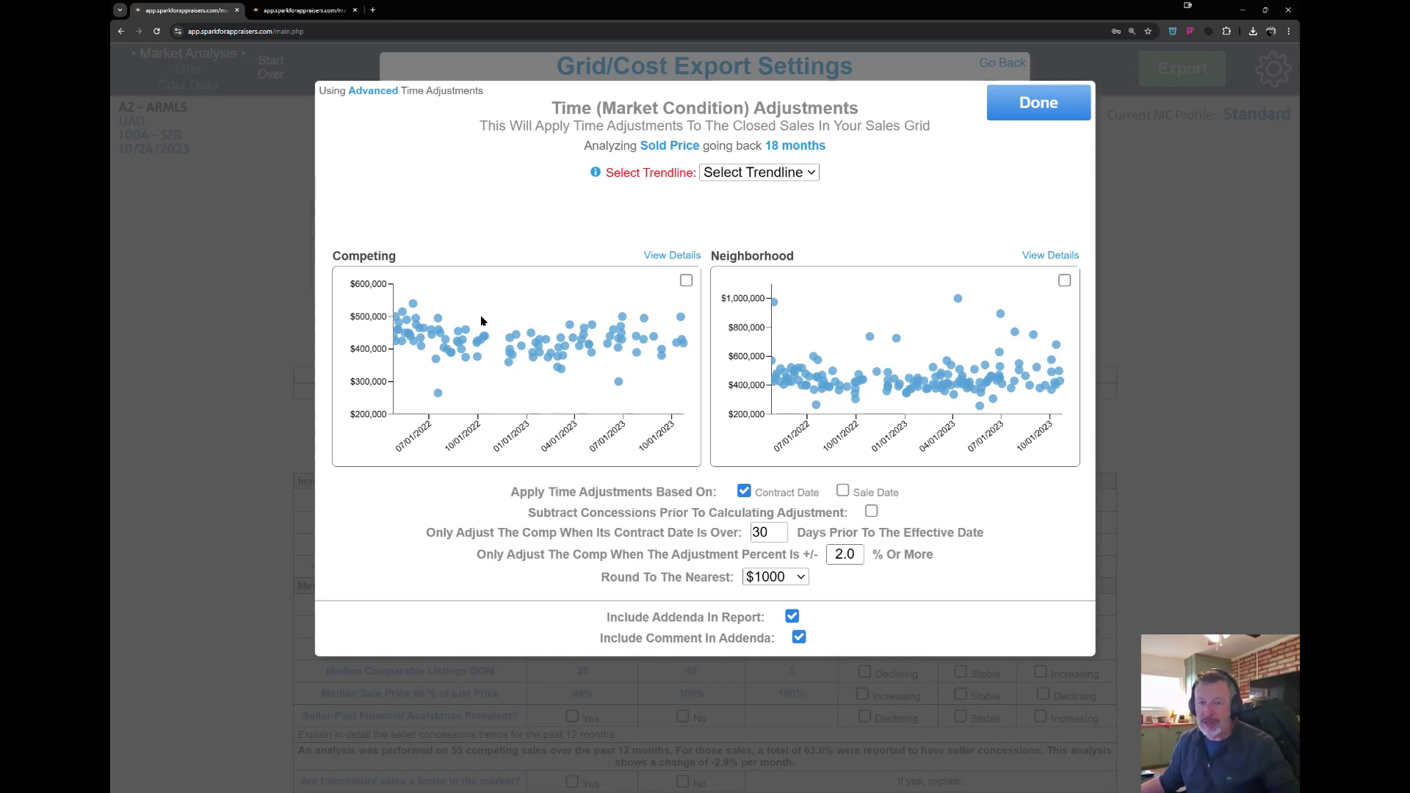
click(813, 149)
click(812, 161)
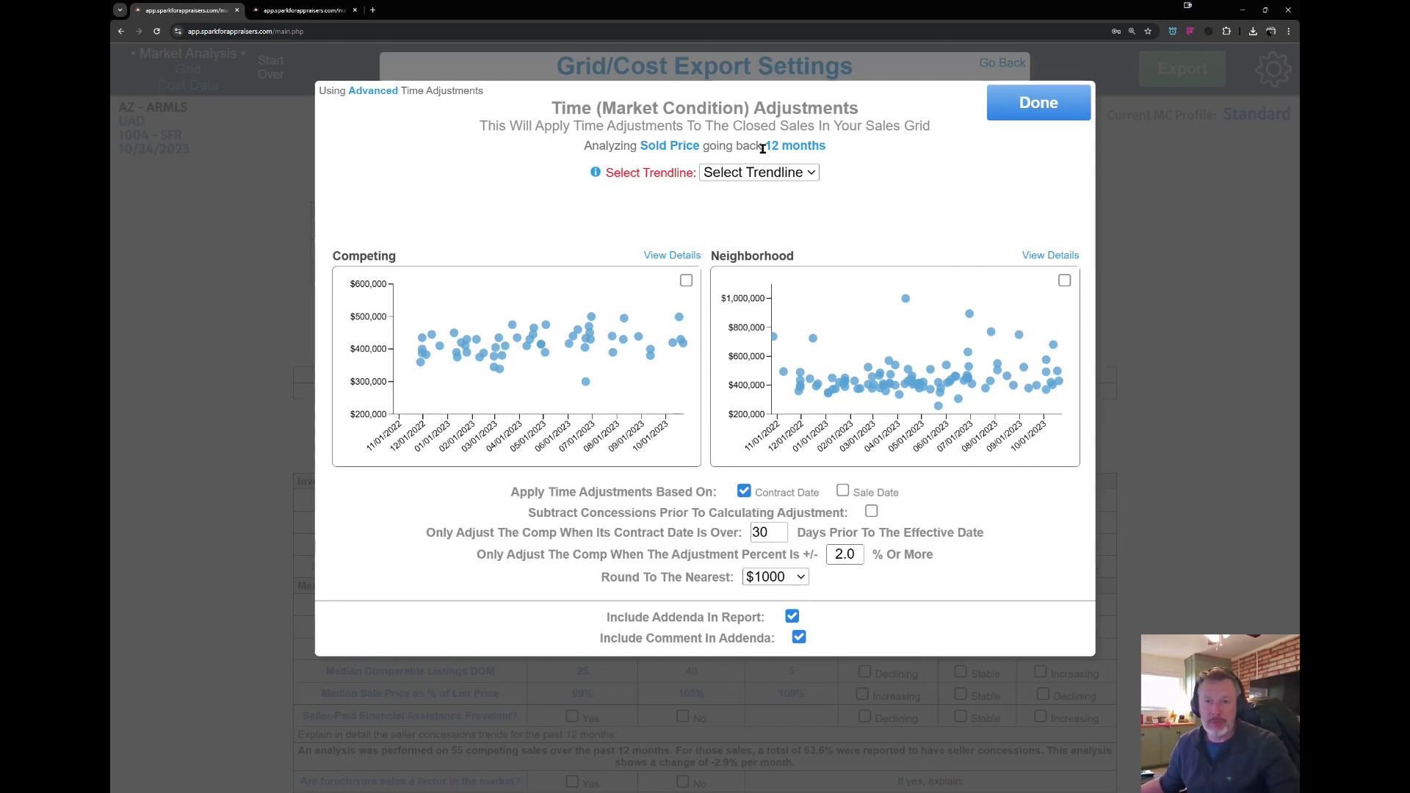
Set the time adjustment analysis to go back 24 months
click(799, 146)
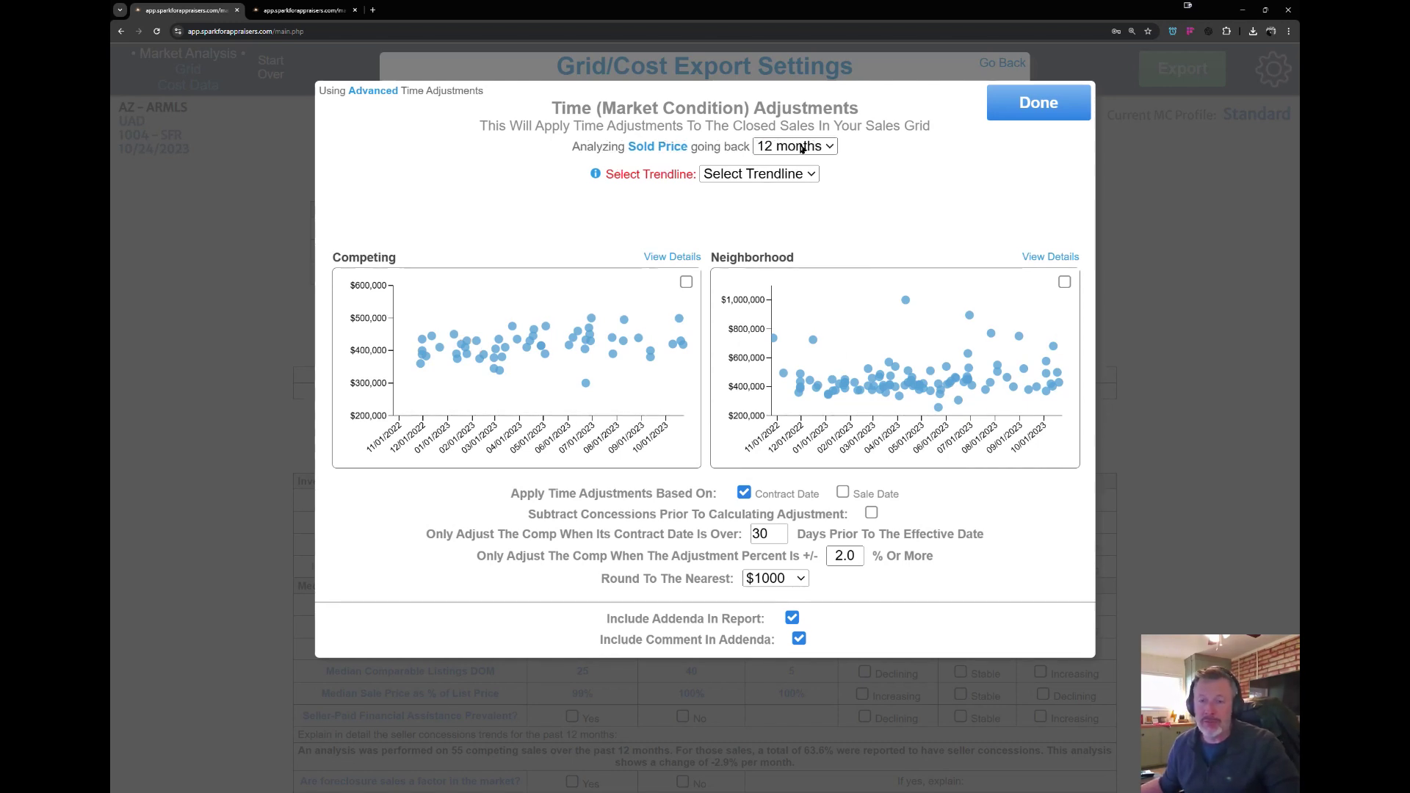
click(800, 147)
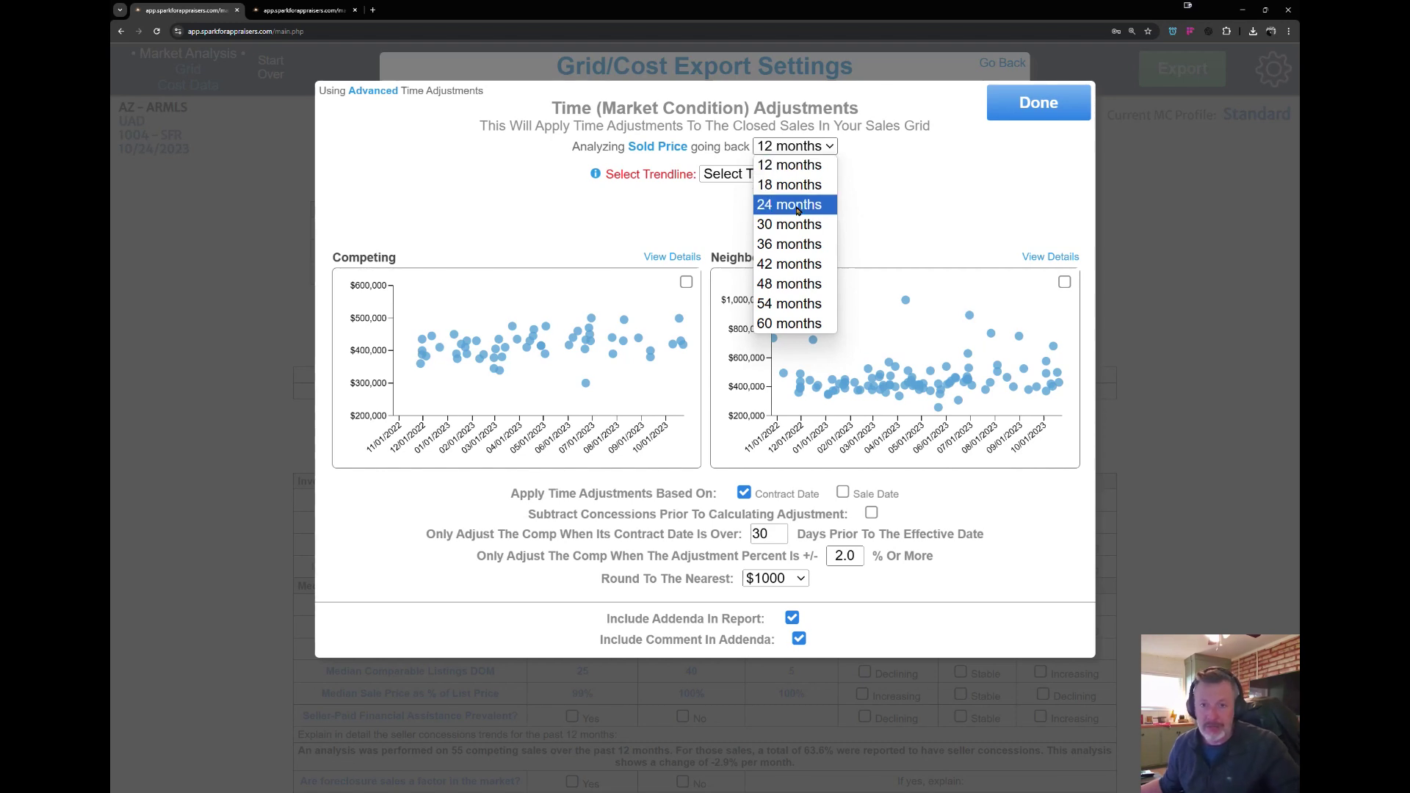
click(884, 172)
click(821, 150)
click(804, 205)
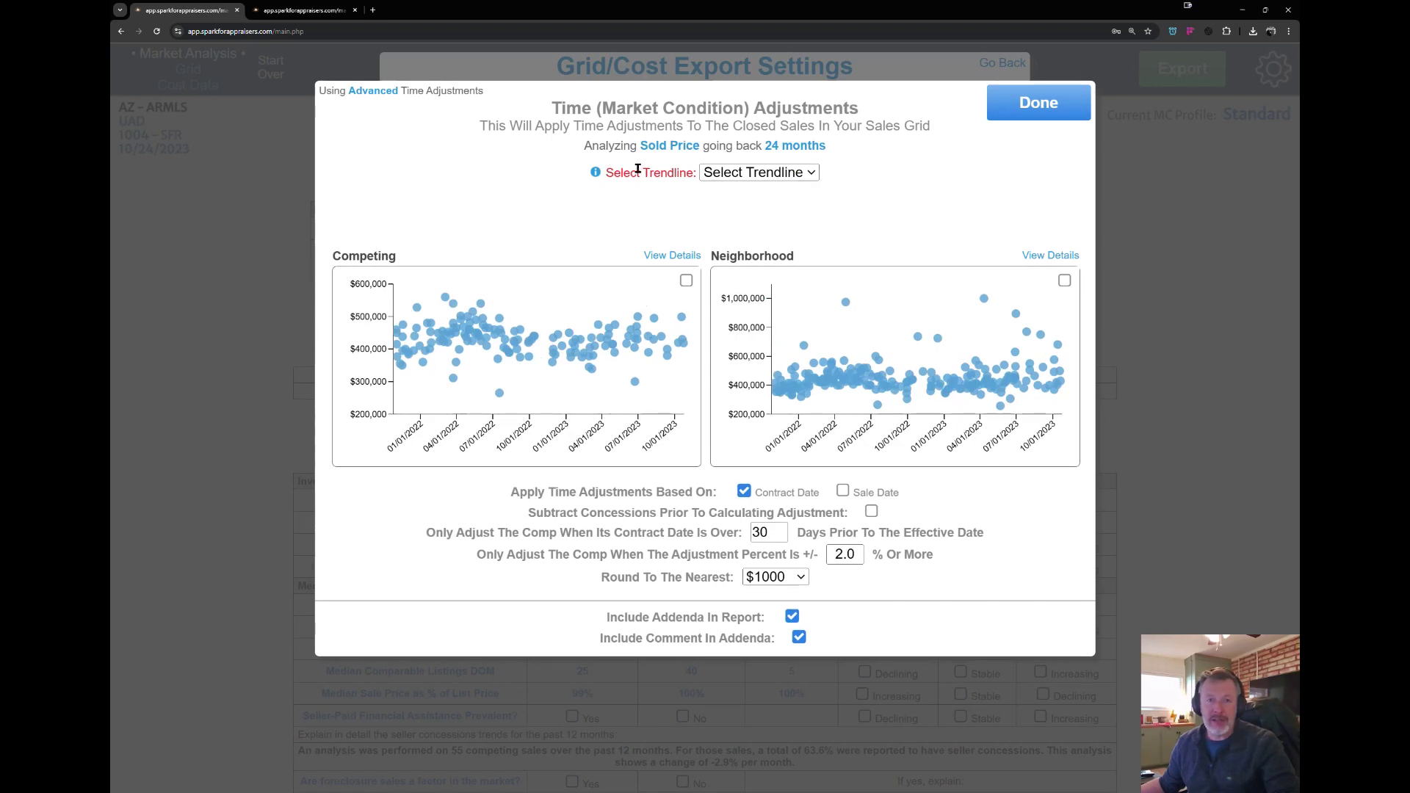
Choose the Polynomial-4 trendline and select the Competing dataset as the basis for the time adjustments
drag(606, 173, 677, 173)
click(657, 199)
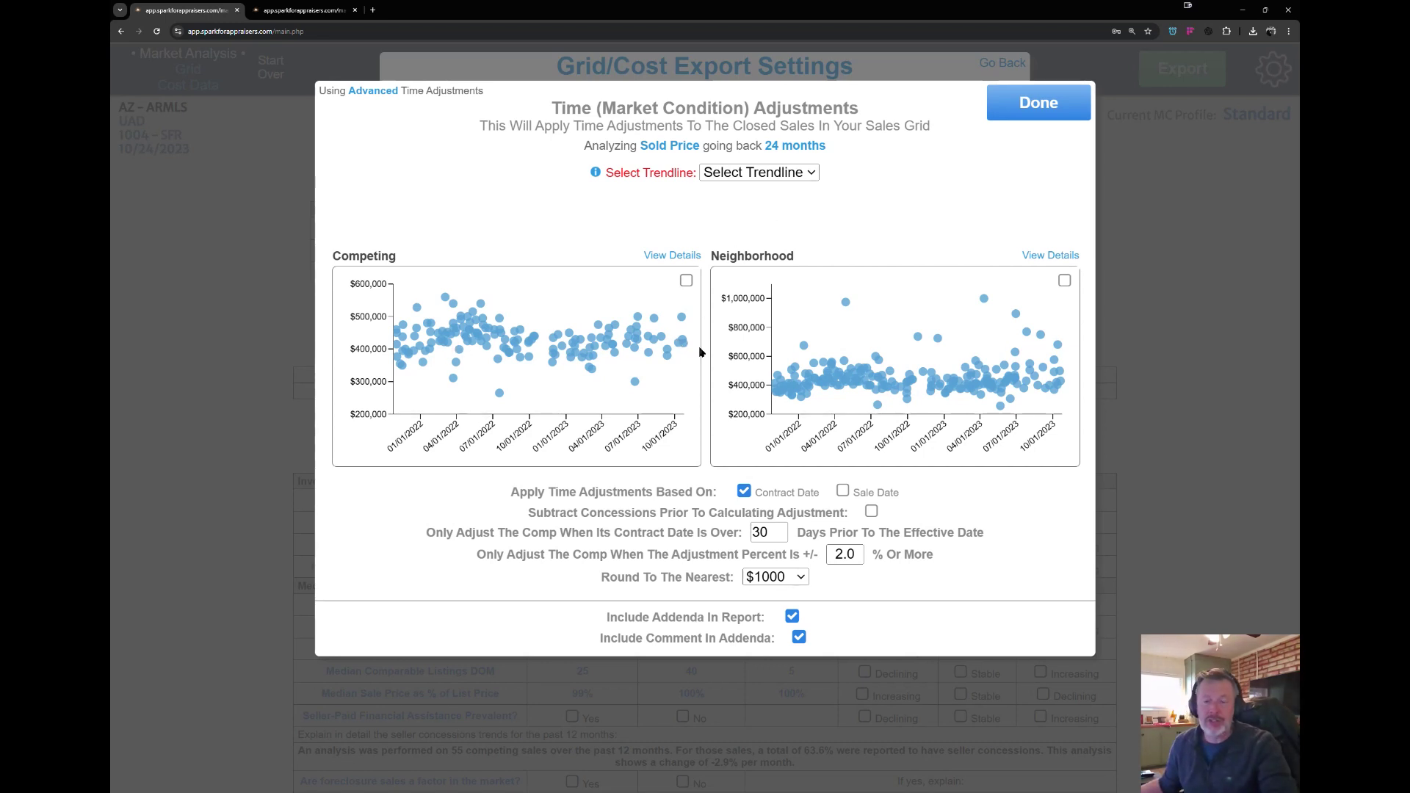
click(806, 177)
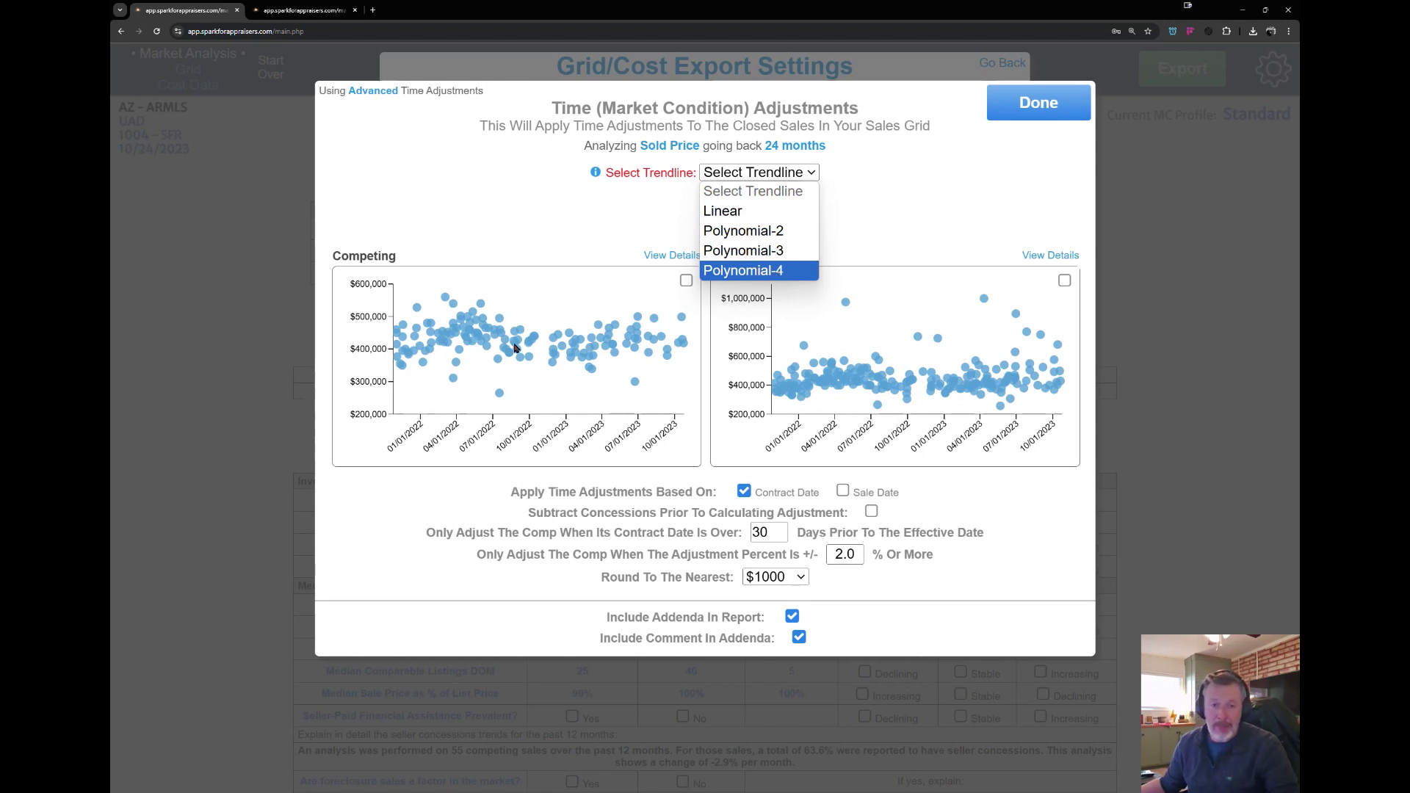
click(768, 273)
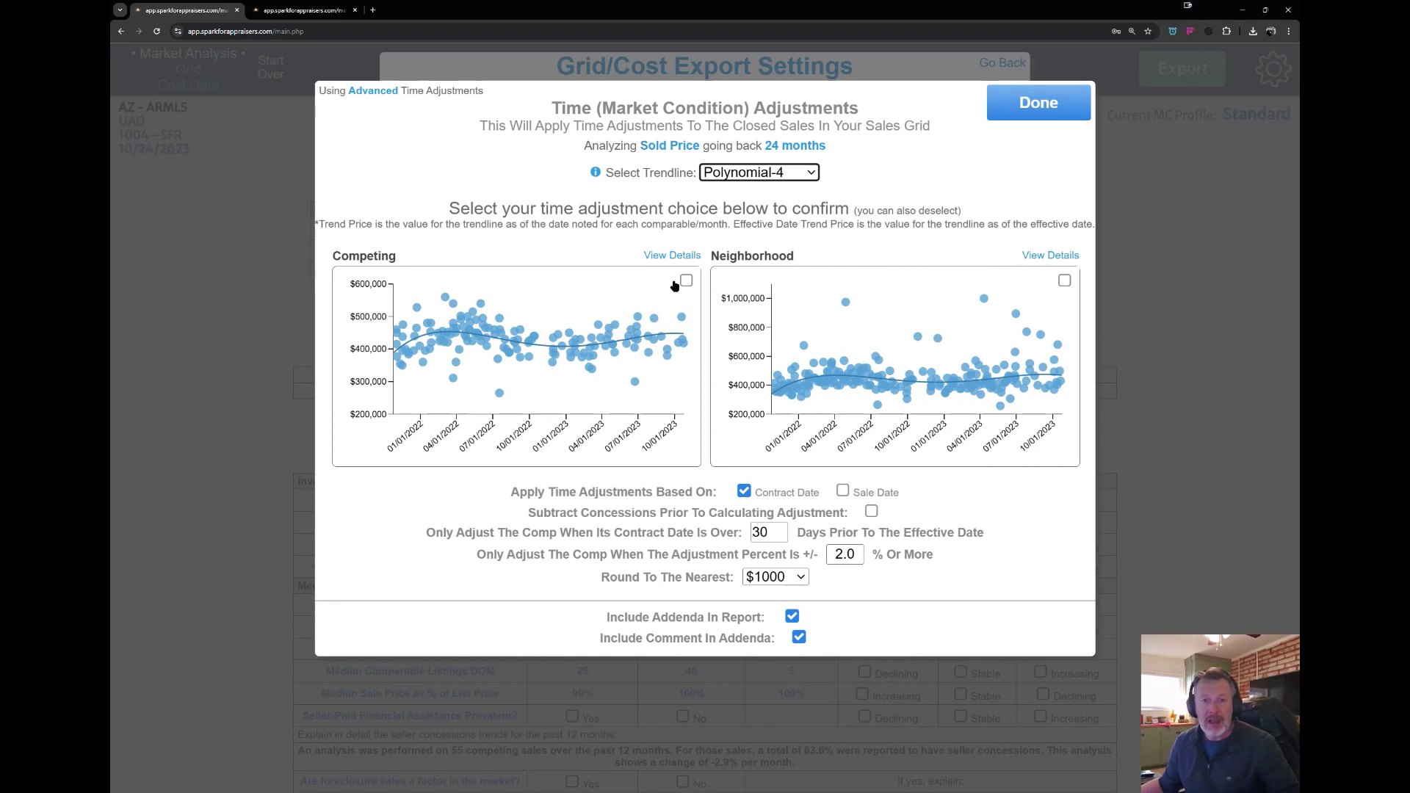
mouse_move(680, 263)
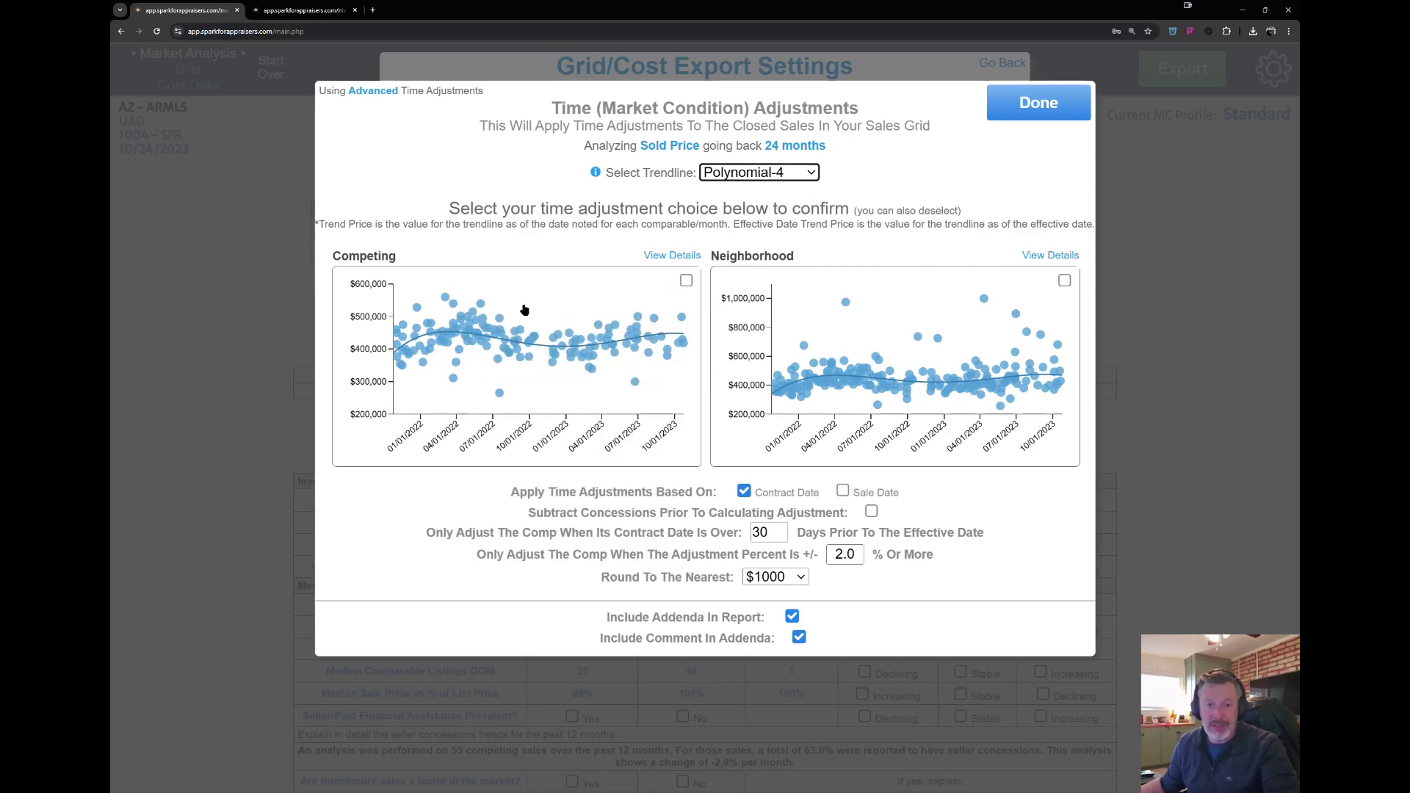
click(553, 316)
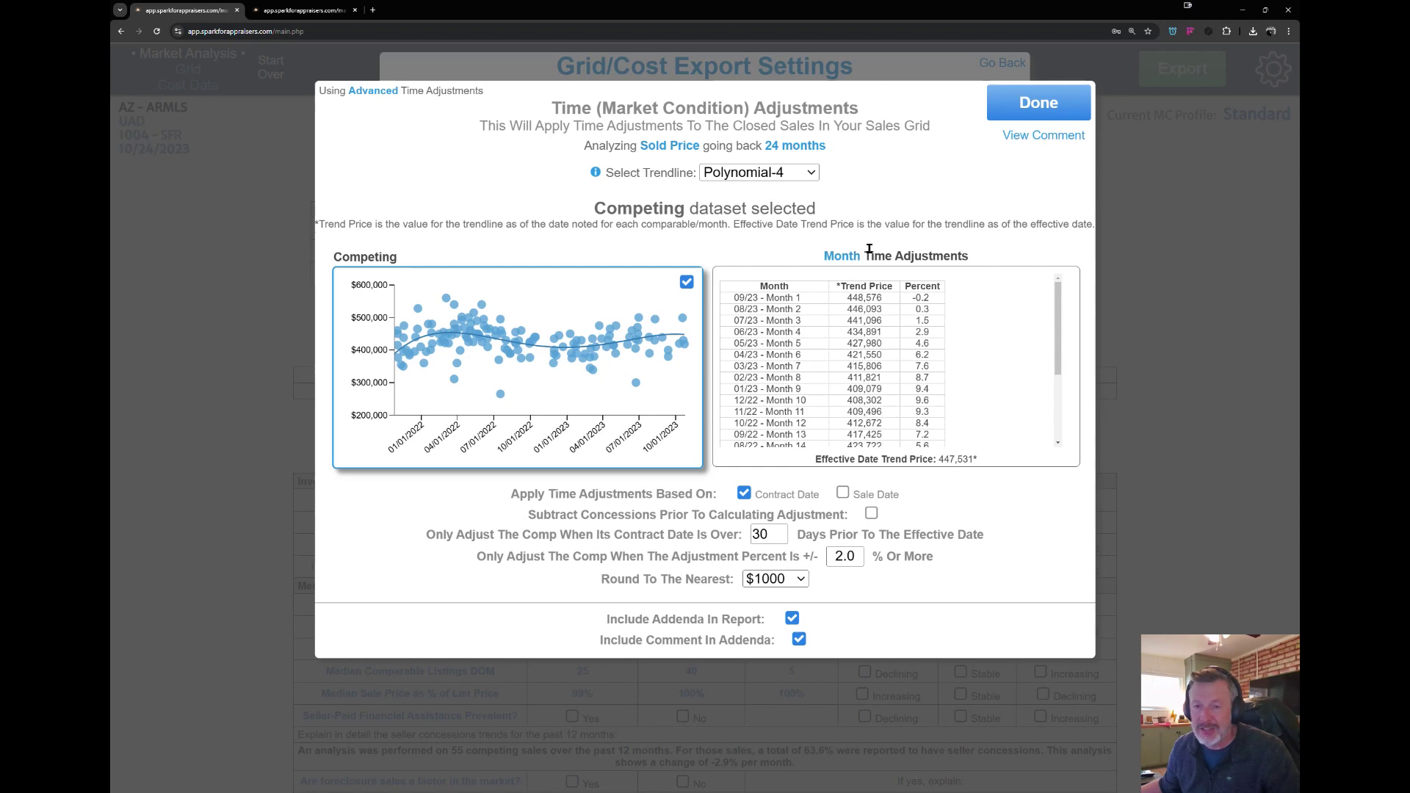
Compare the Competing dataset's time adjustments listed by comp and by month
click(846, 257)
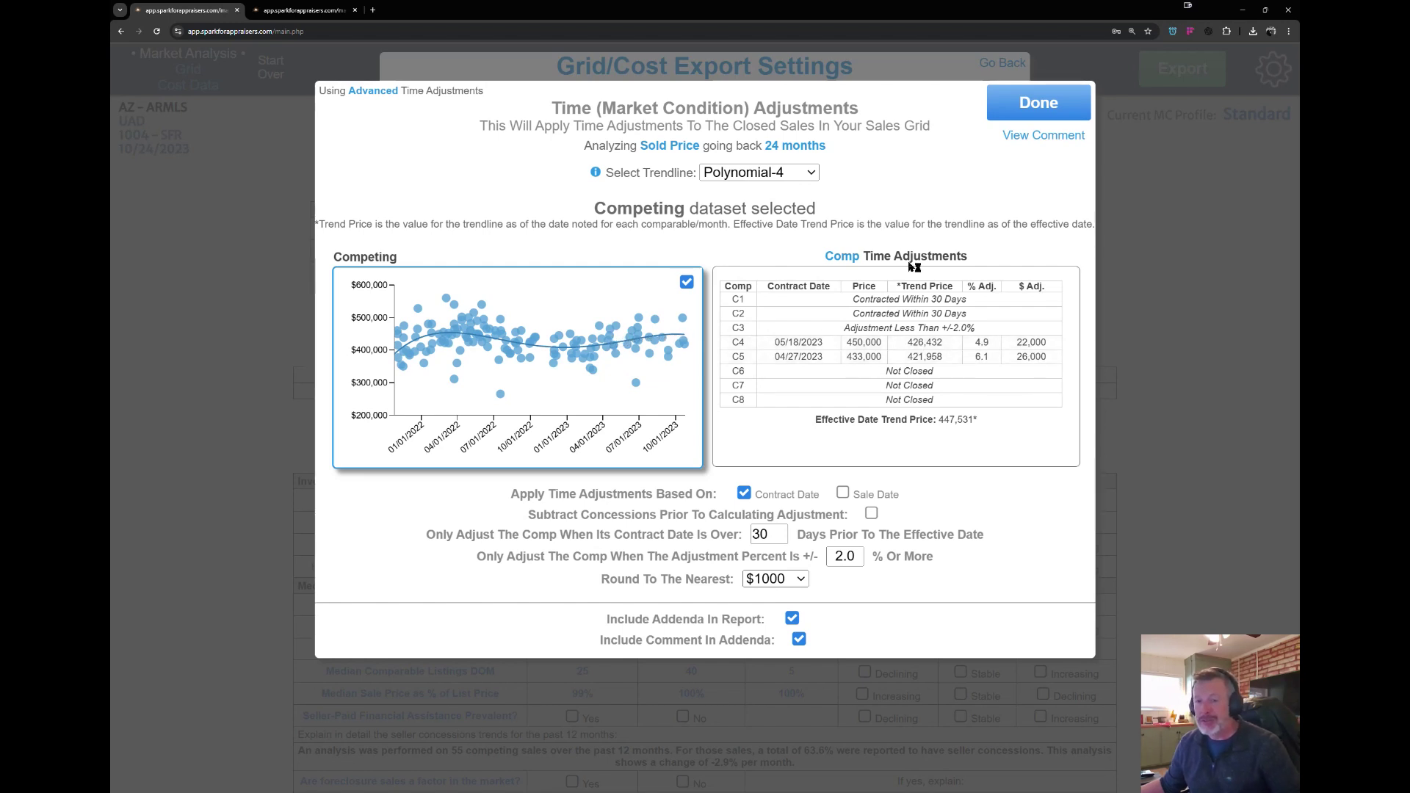
click(851, 261)
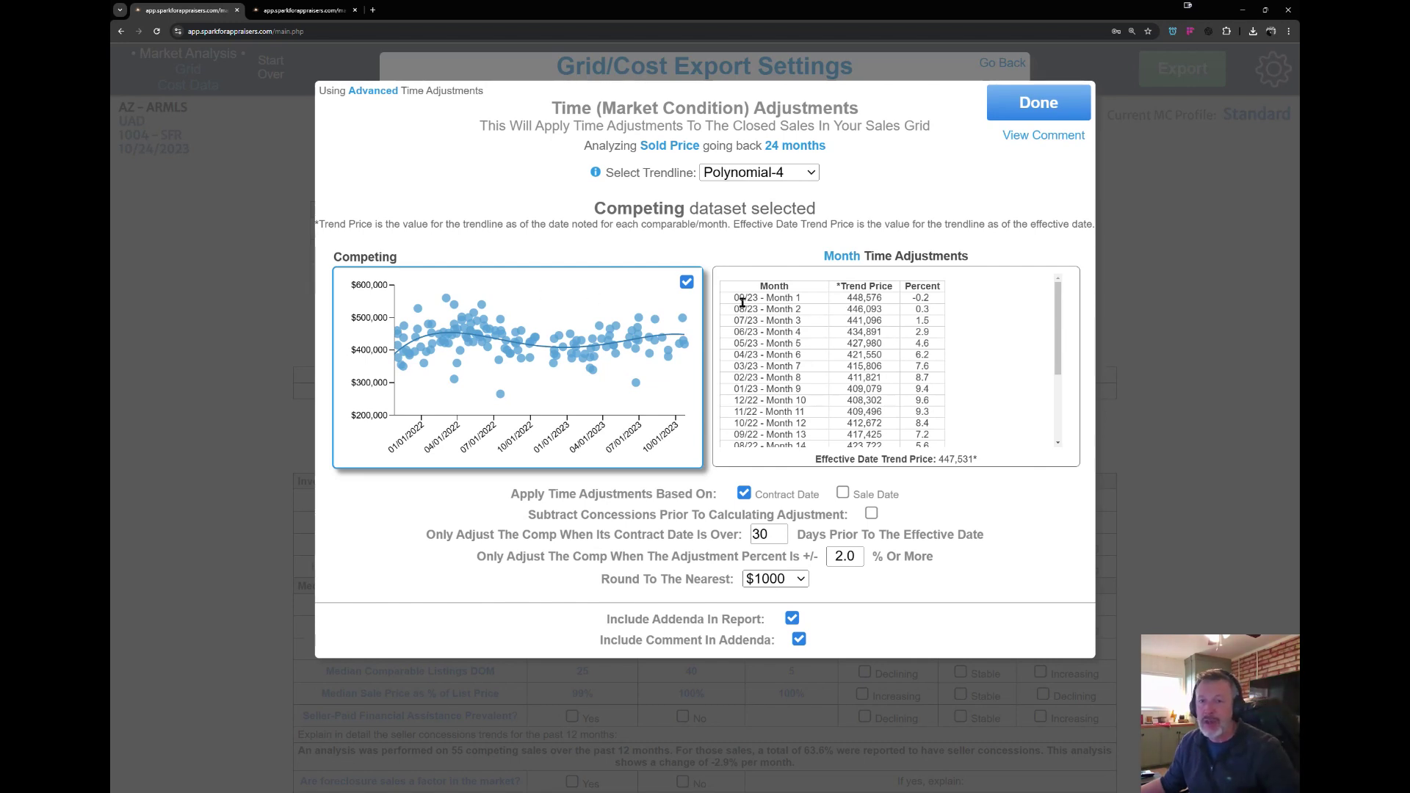
scroll(804, 419, down, 3)
scroll(854, 344, up, 3)
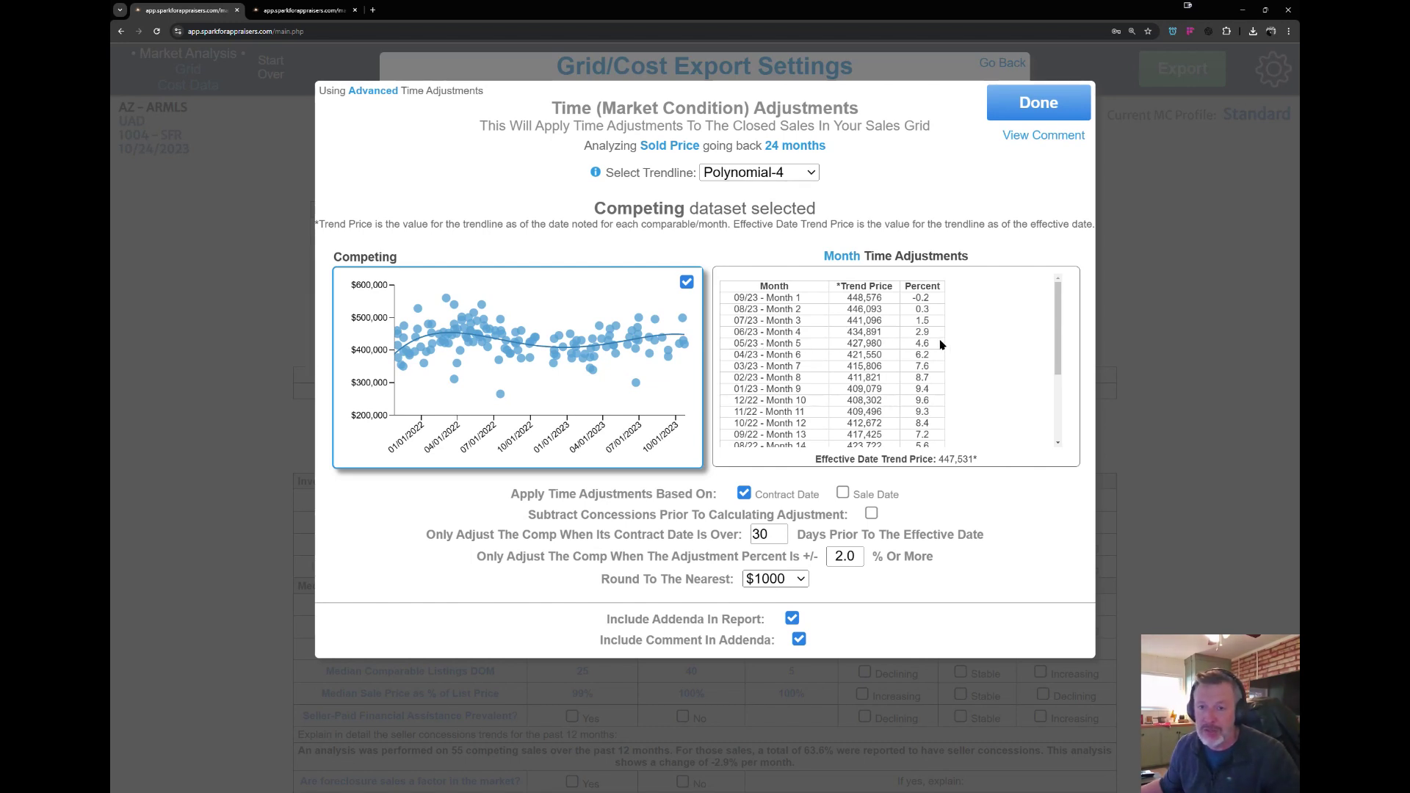
click(843, 255)
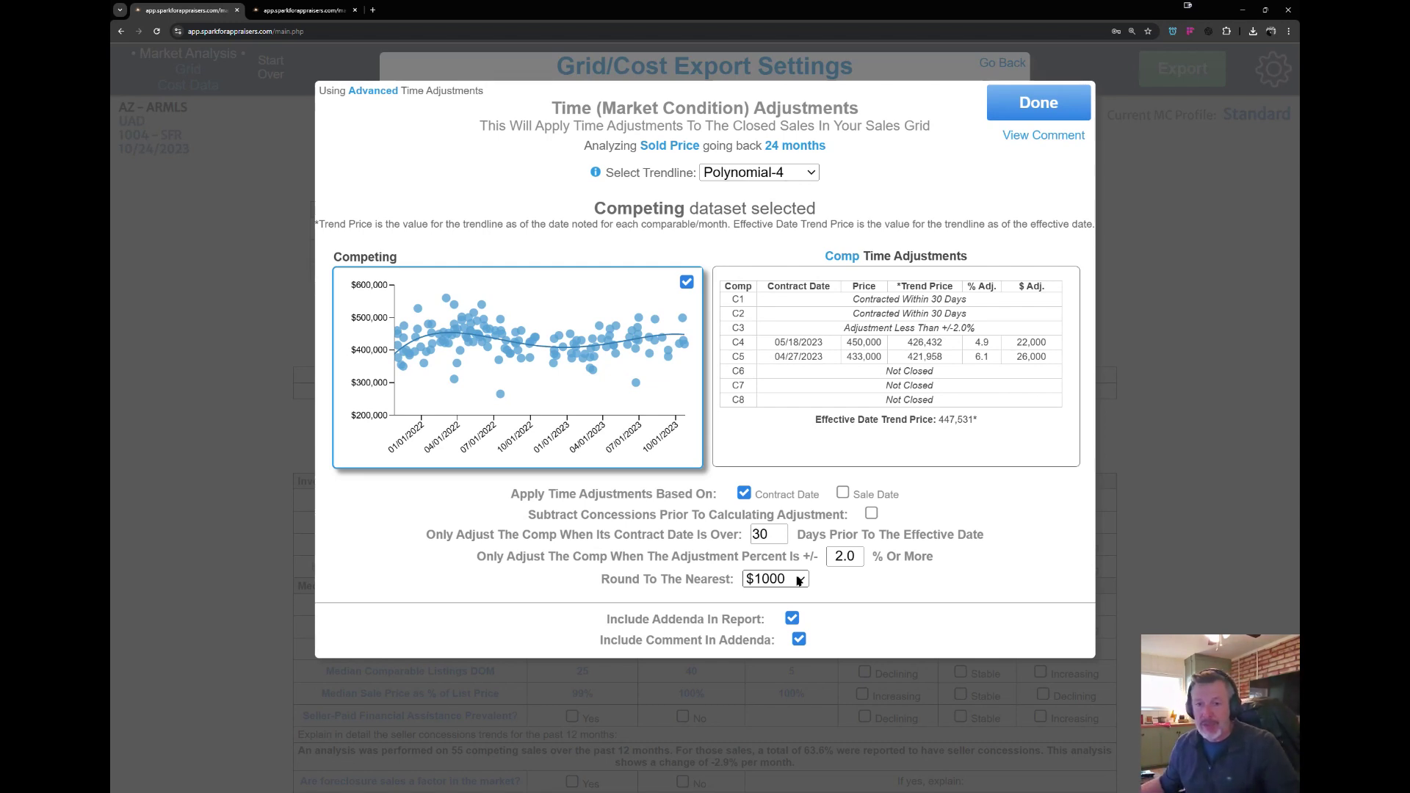
drag(542, 514, 824, 514)
click(833, 513)
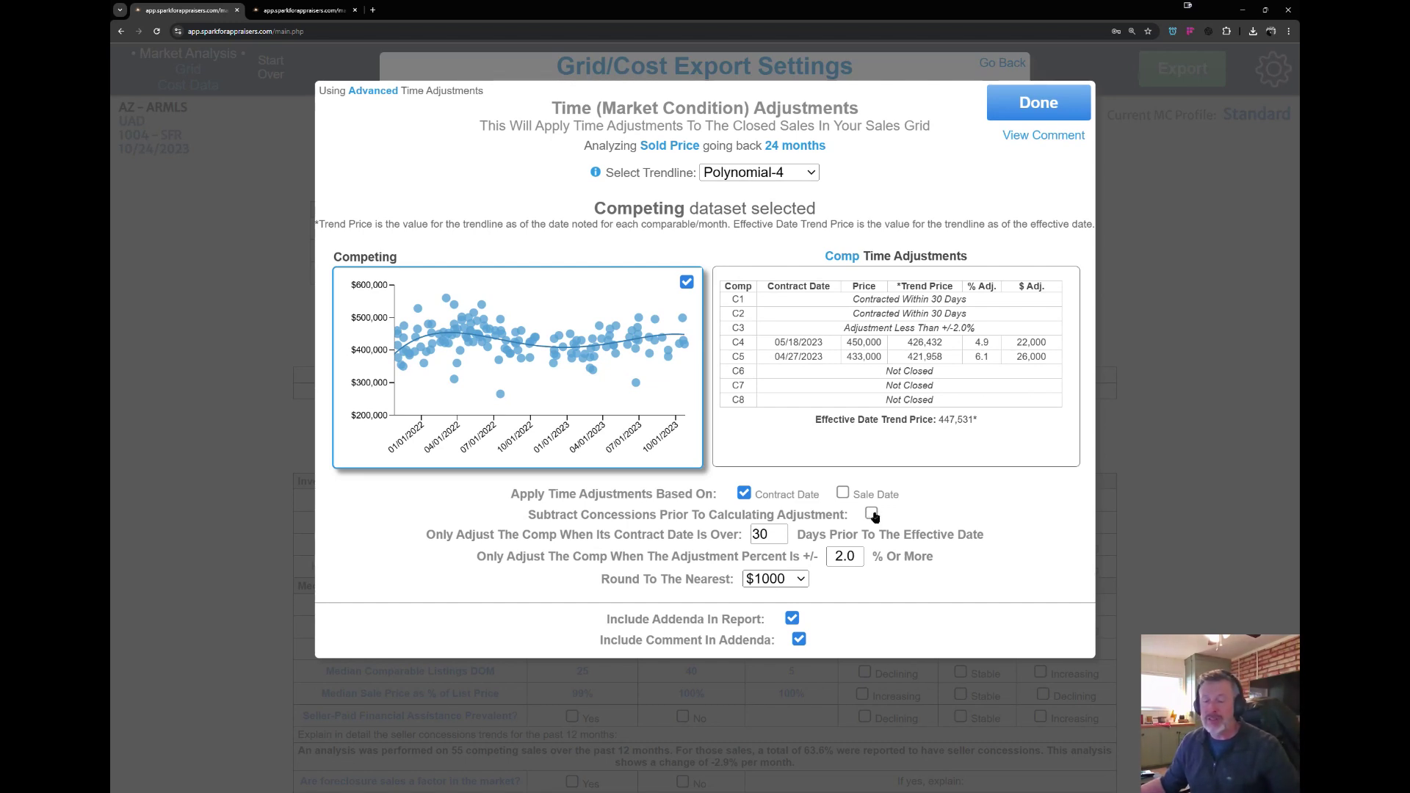
drag(436, 535, 608, 535)
click(608, 535)
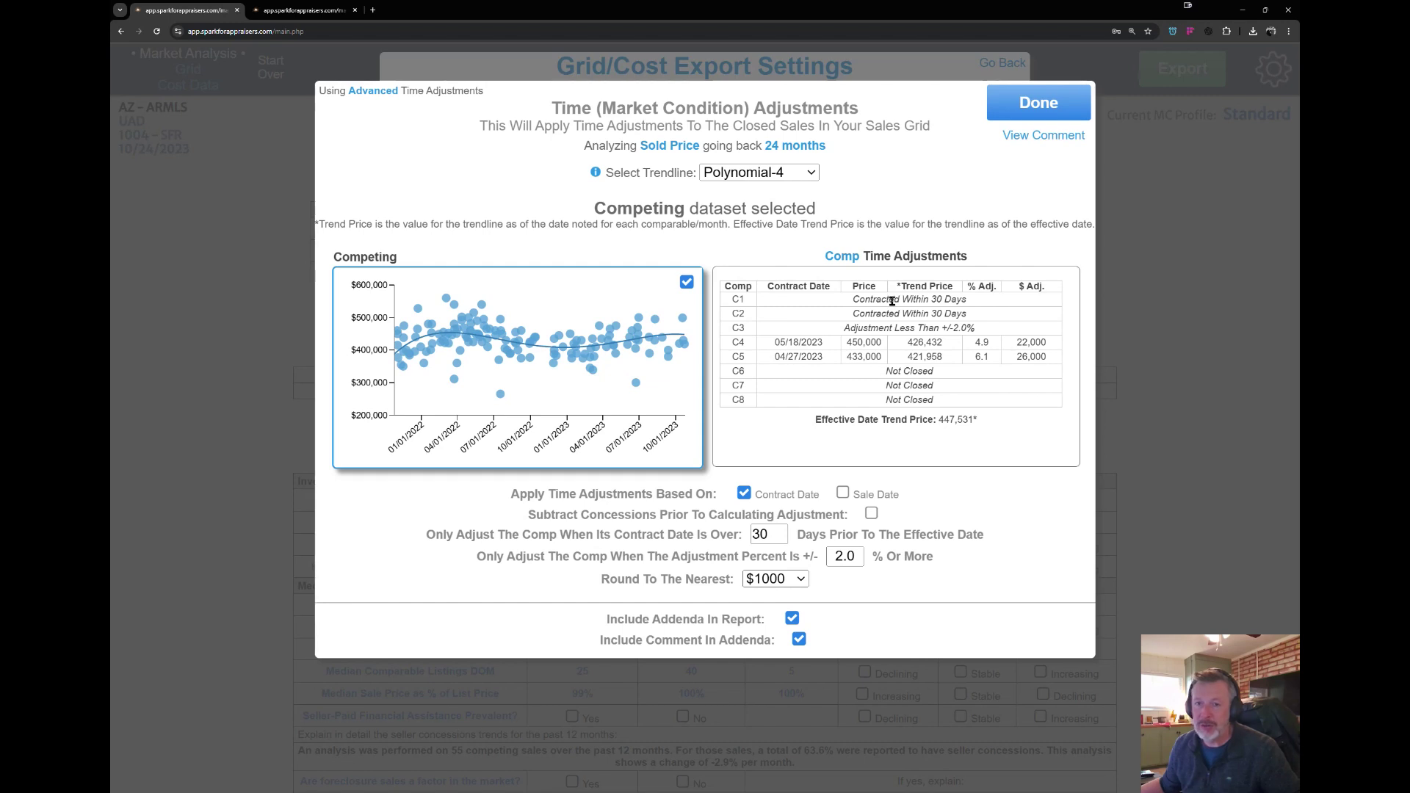
Try a 40-day contract date threshold for adjusting comps and return it to 30 days
drag(779, 535, 685, 535)
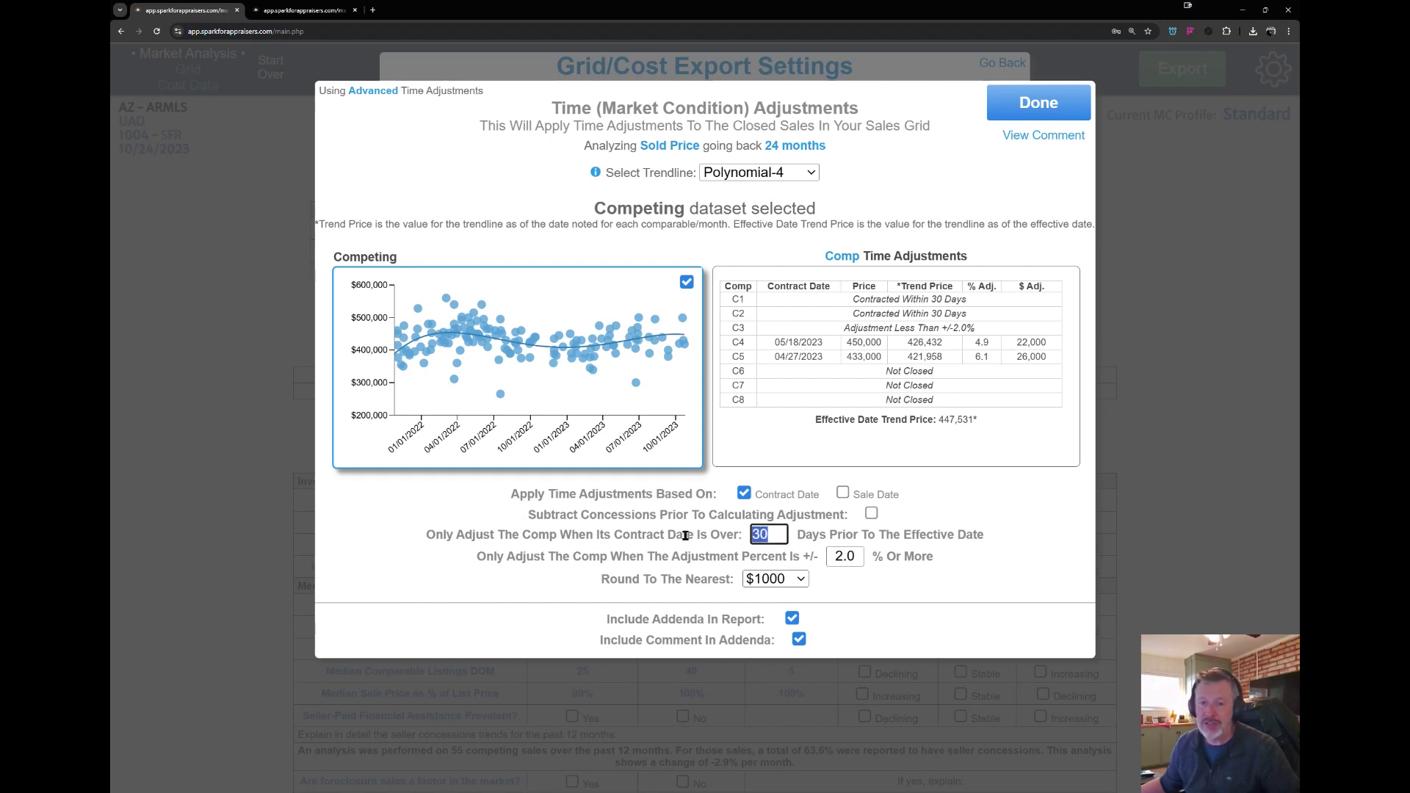
text(40)
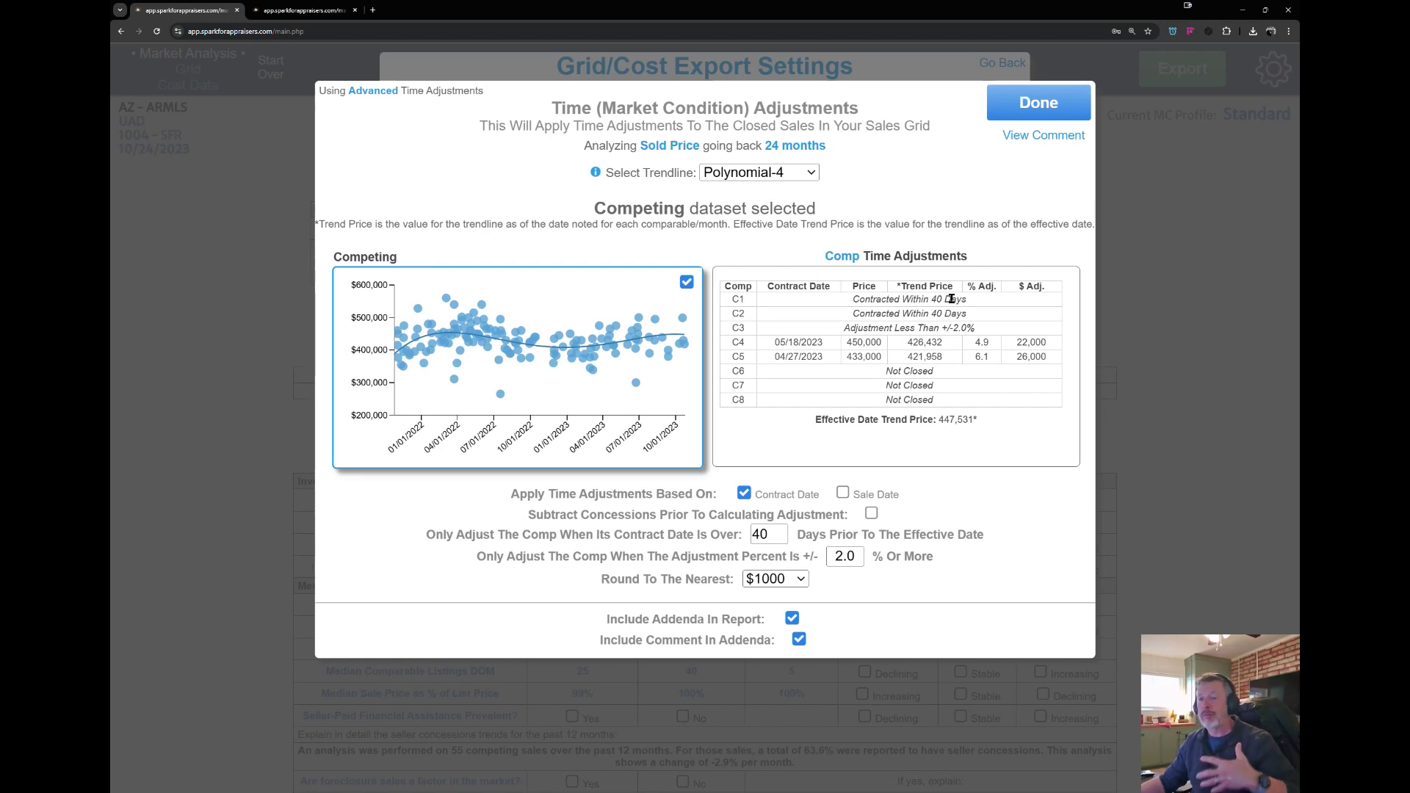
double_click(777, 530)
text(30)
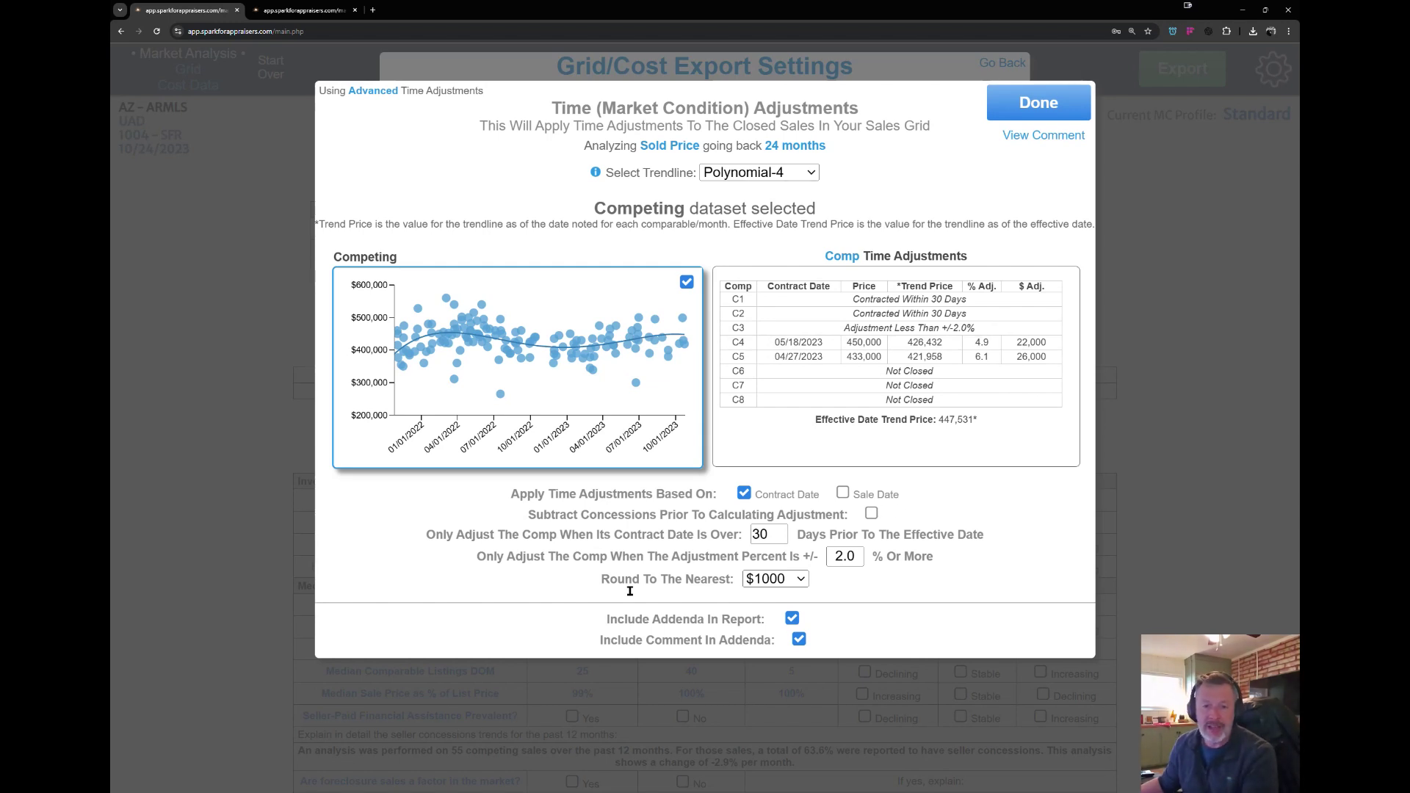
Look over the available rounding increments and the option for including the addenda in the report
click(779, 580)
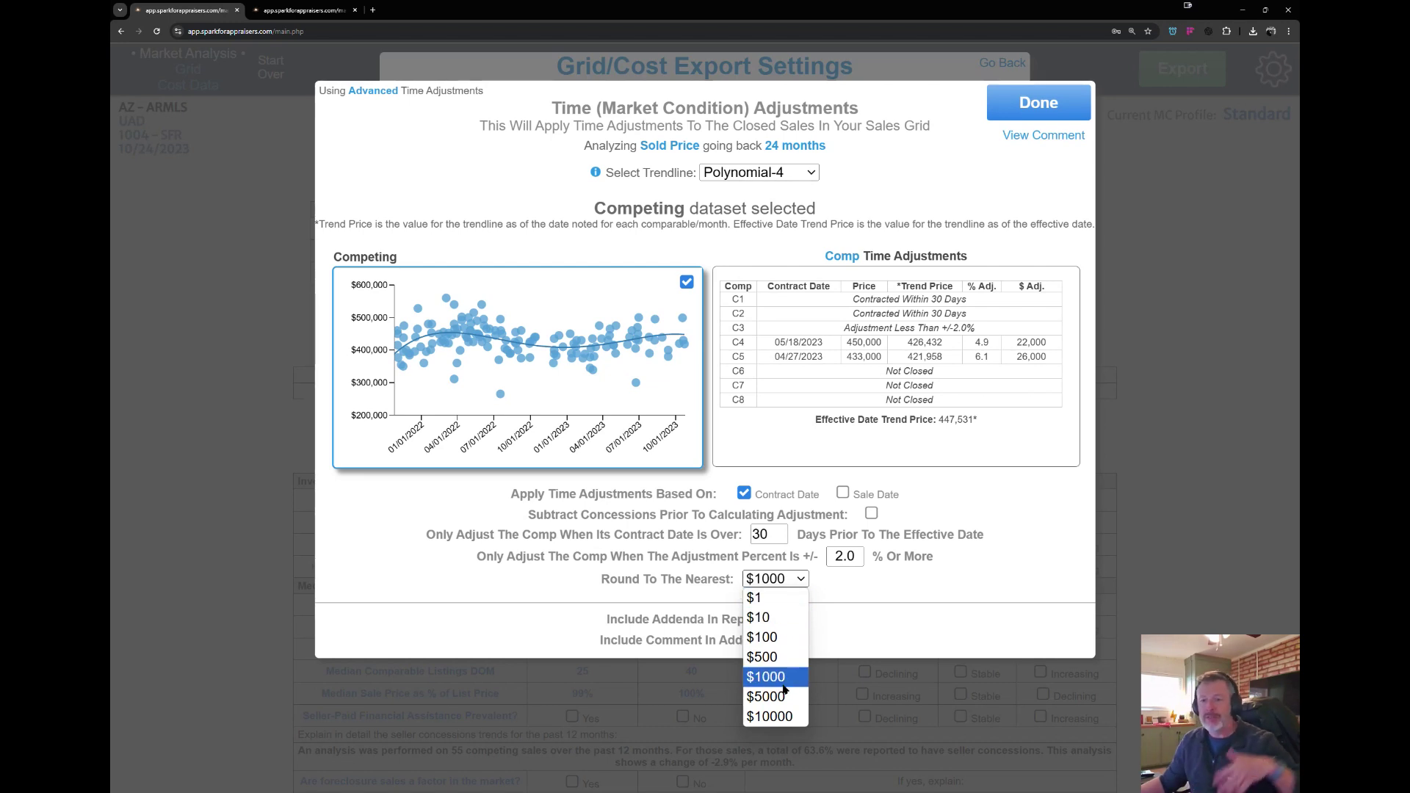
click(837, 594)
drag(611, 621, 745, 620)
click(744, 620)
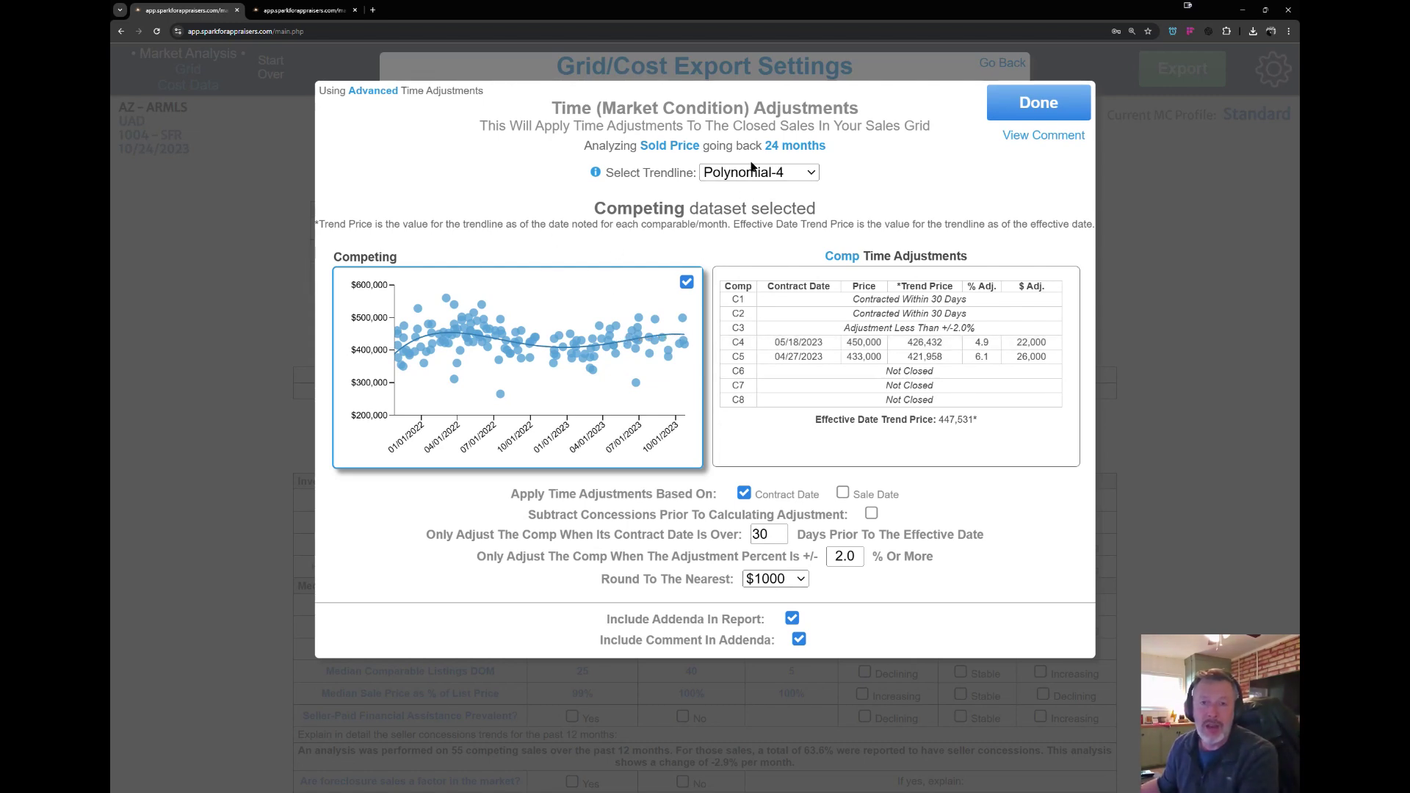
Set the time adjustment analysis to go back 12 months and choose the Polynomial-2 trendline
click(797, 146)
click(793, 146)
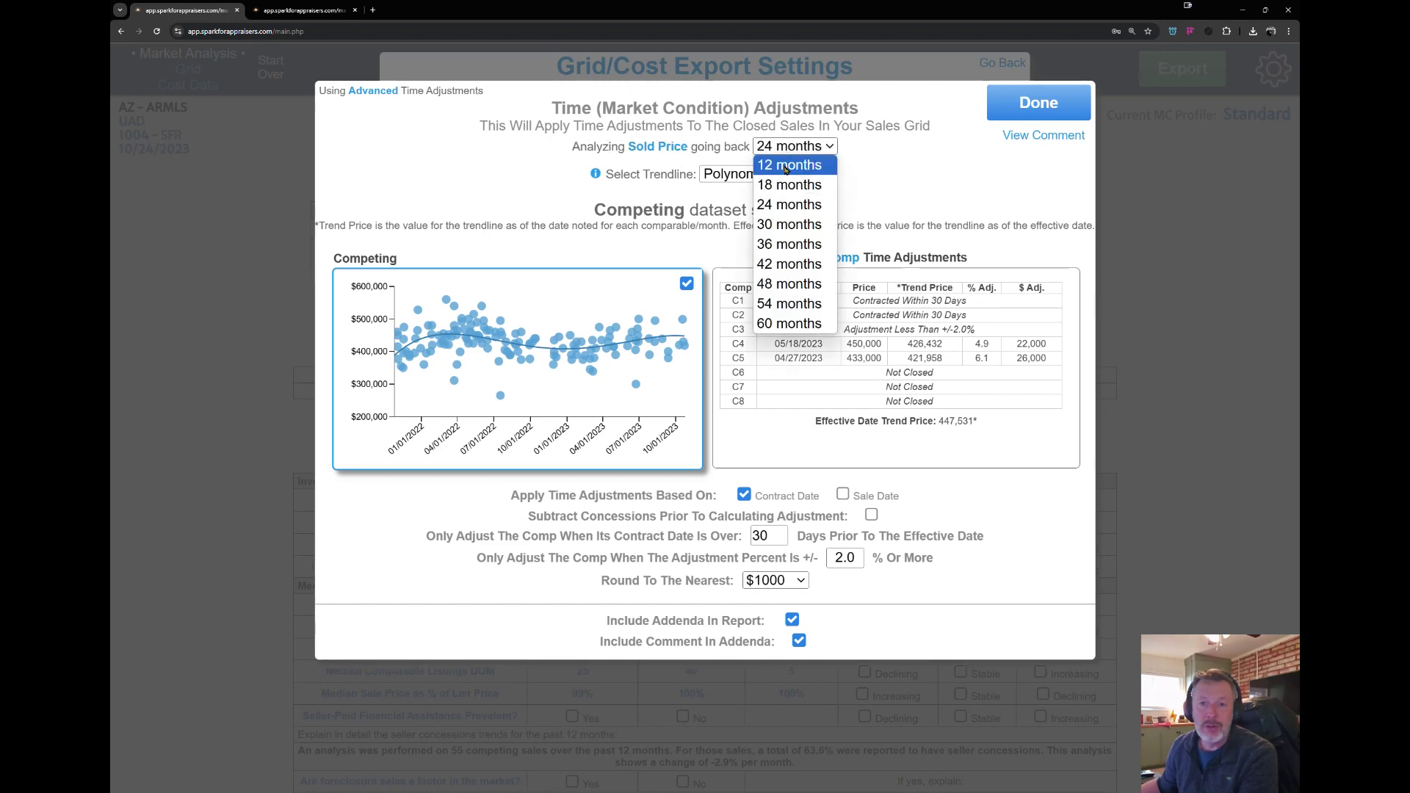
click(785, 166)
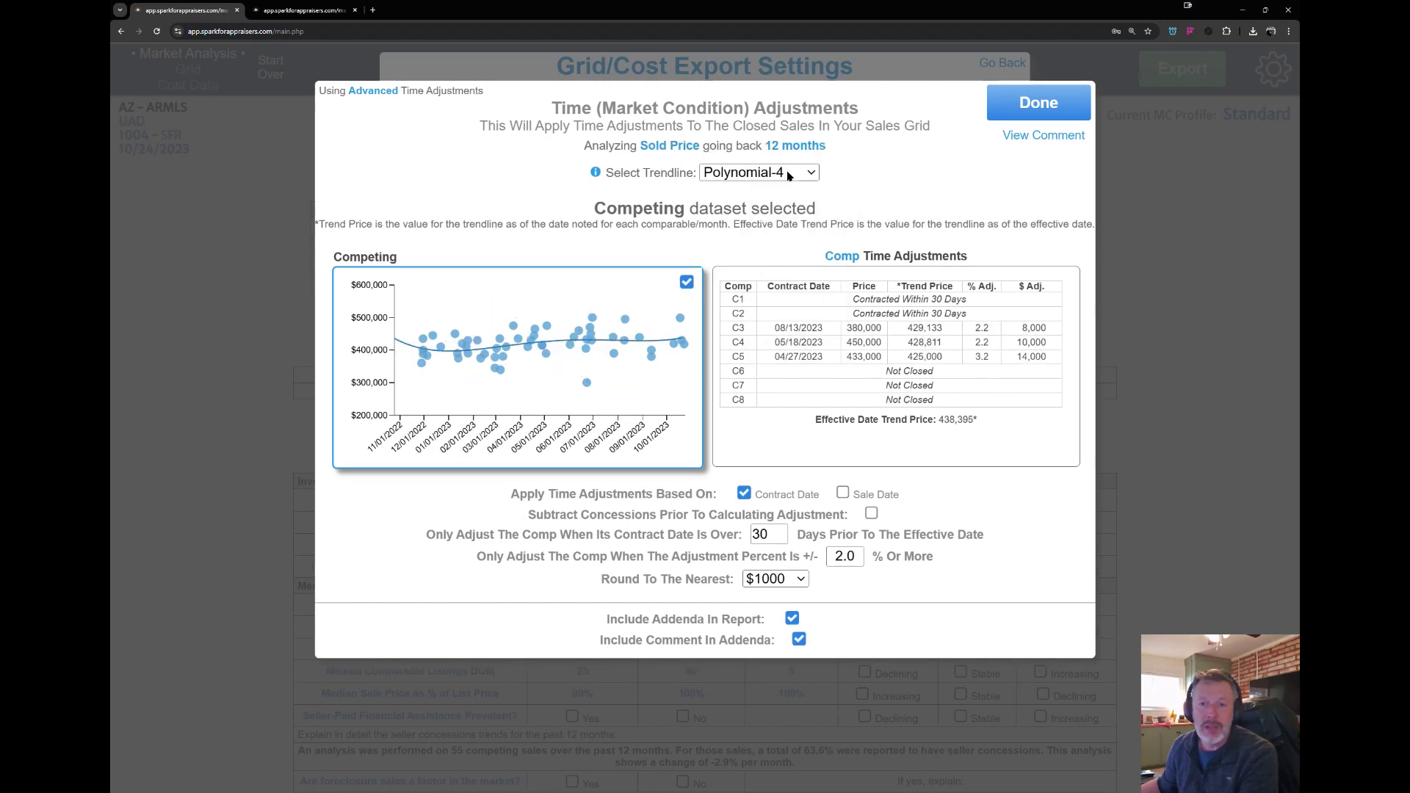
click(798, 173)
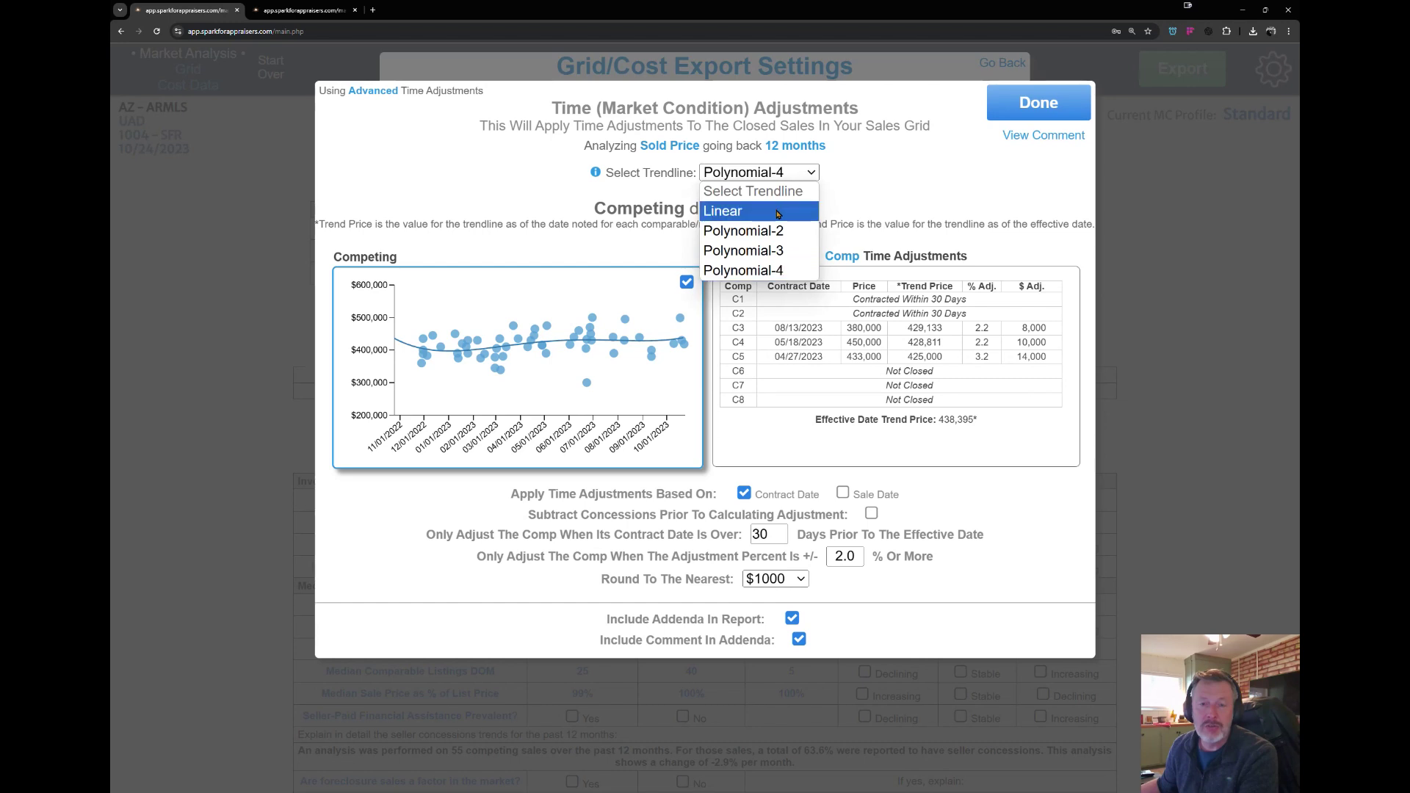
click(775, 235)
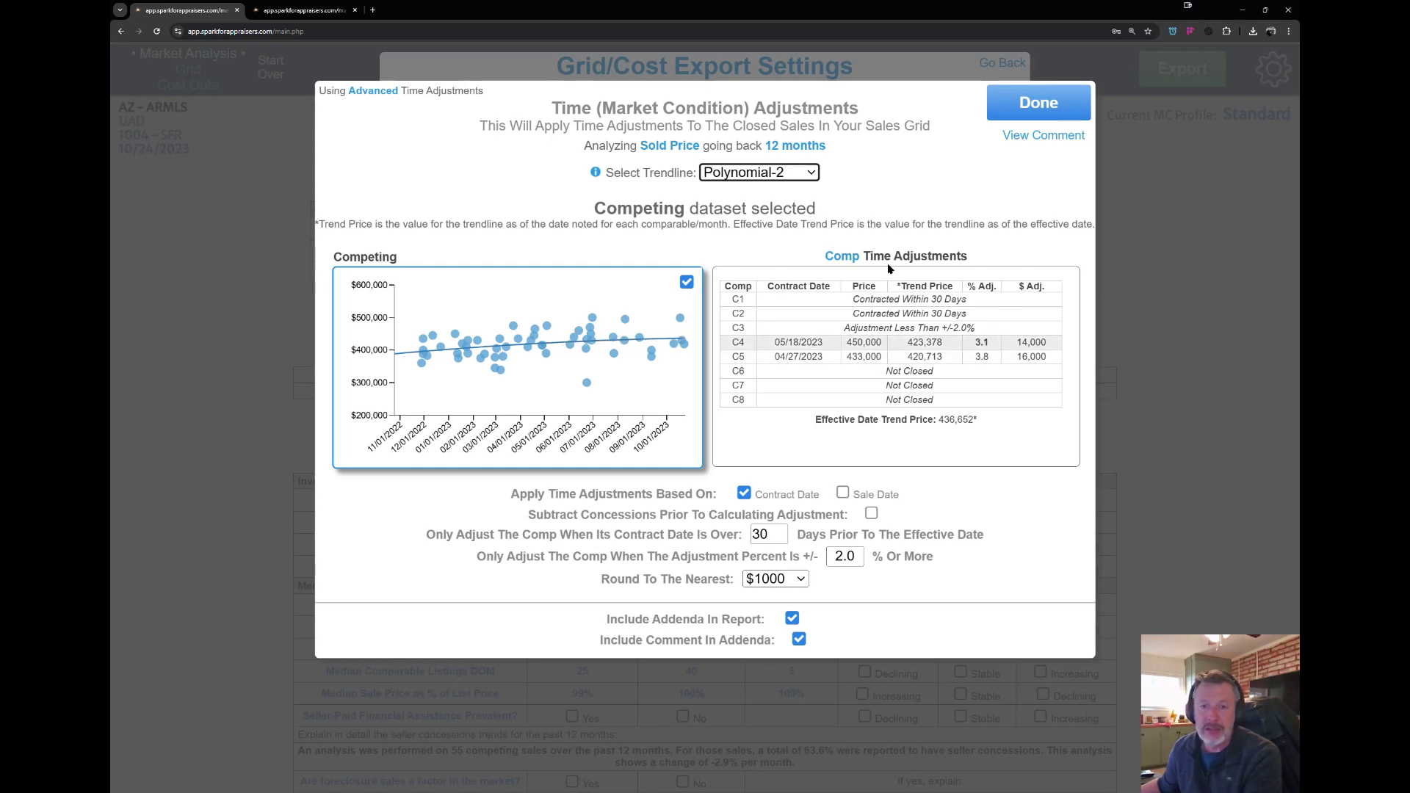
Check the time adjustments by month, return to the comp listing, and accept the adjustment settings
click(844, 257)
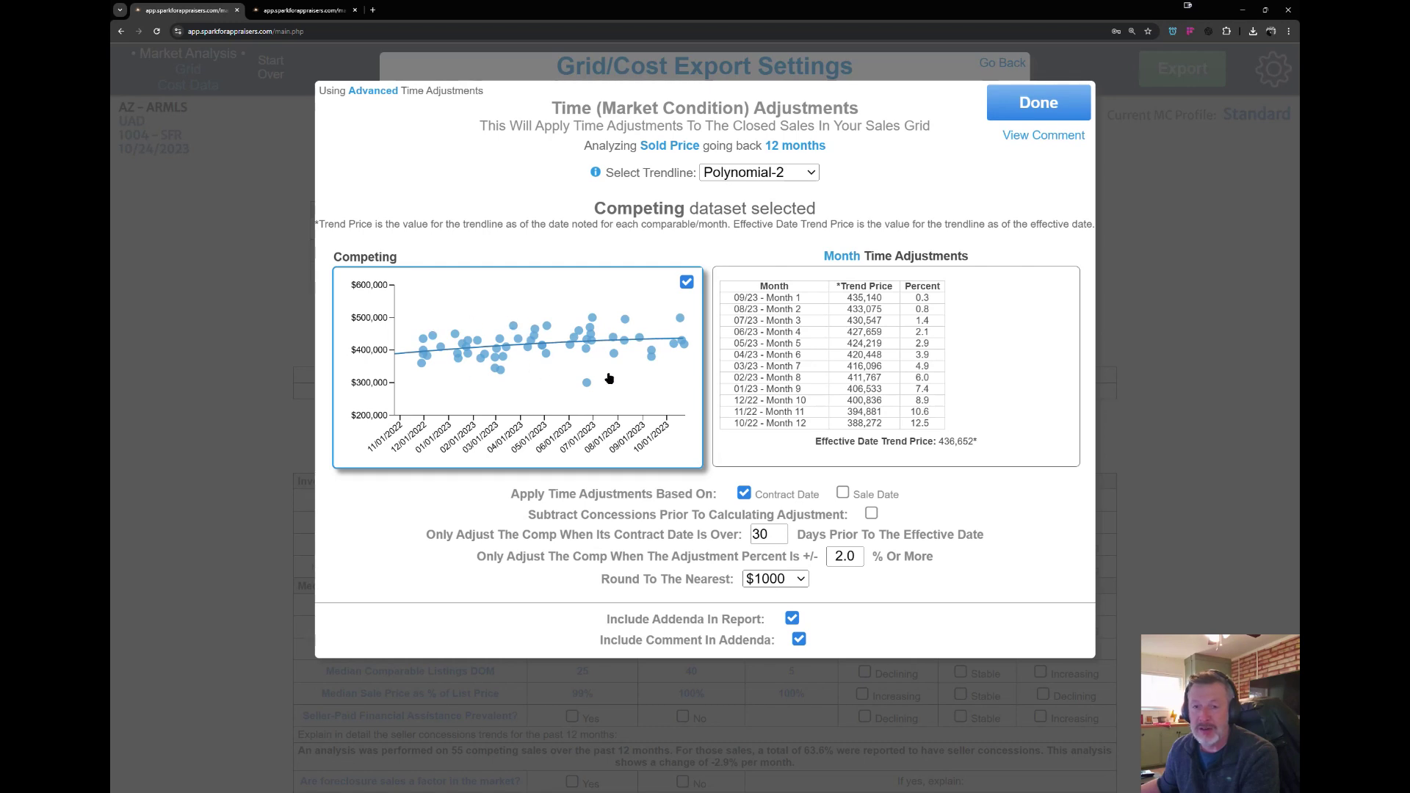
click(844, 257)
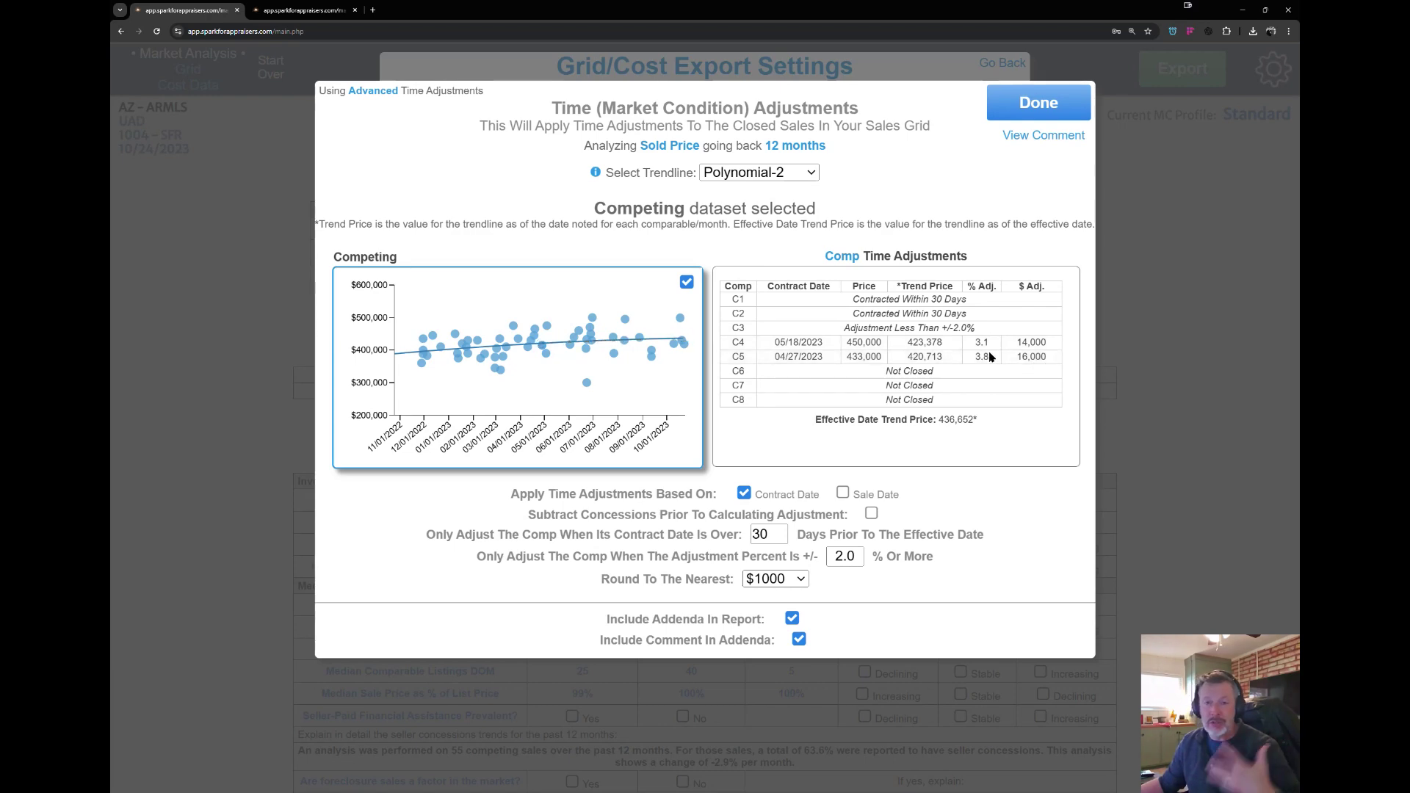
click(1036, 104)
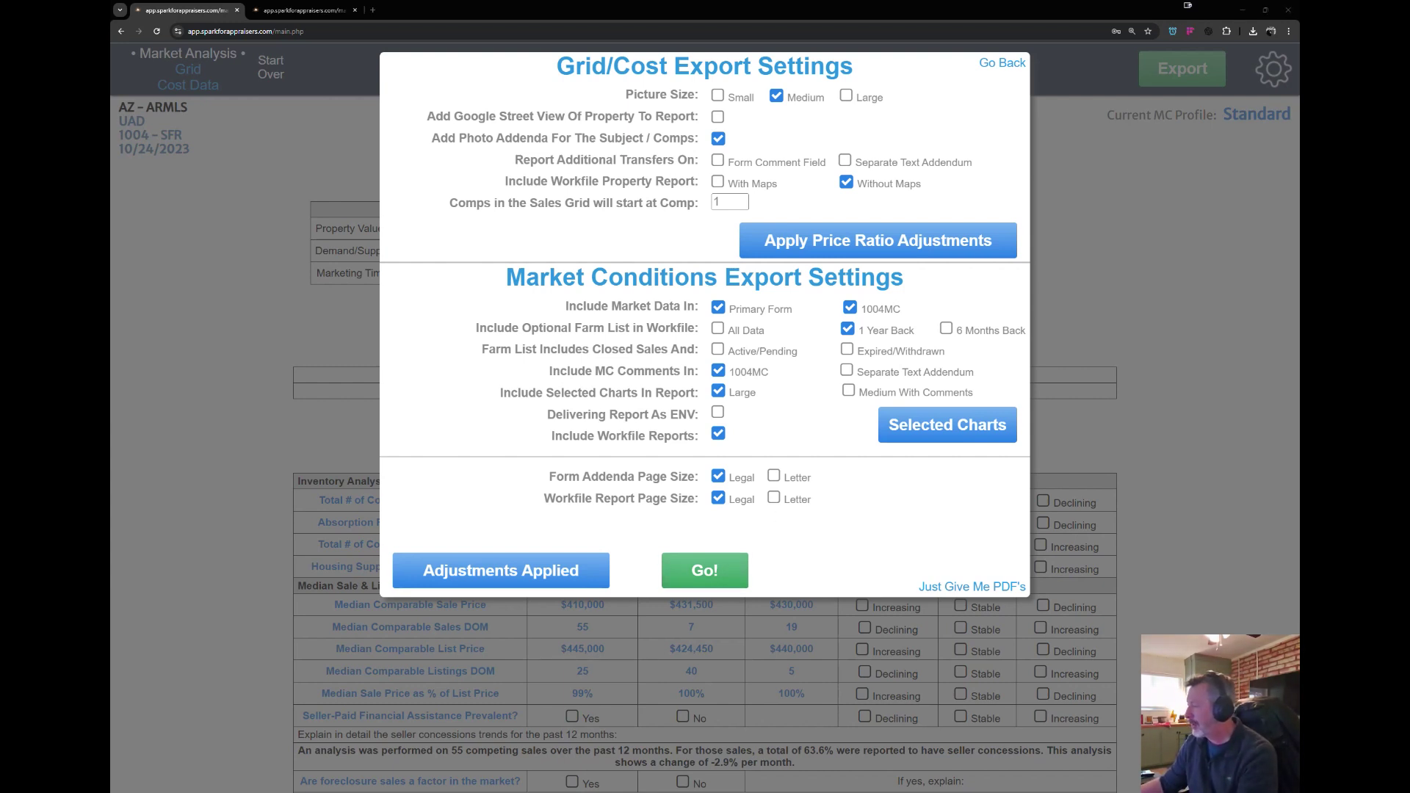
Switch to the TOTAL report and review the Additional Comparables 4-6 grid and the Market Conditions Adjustments page
drag(1299, 449, 819, 194)
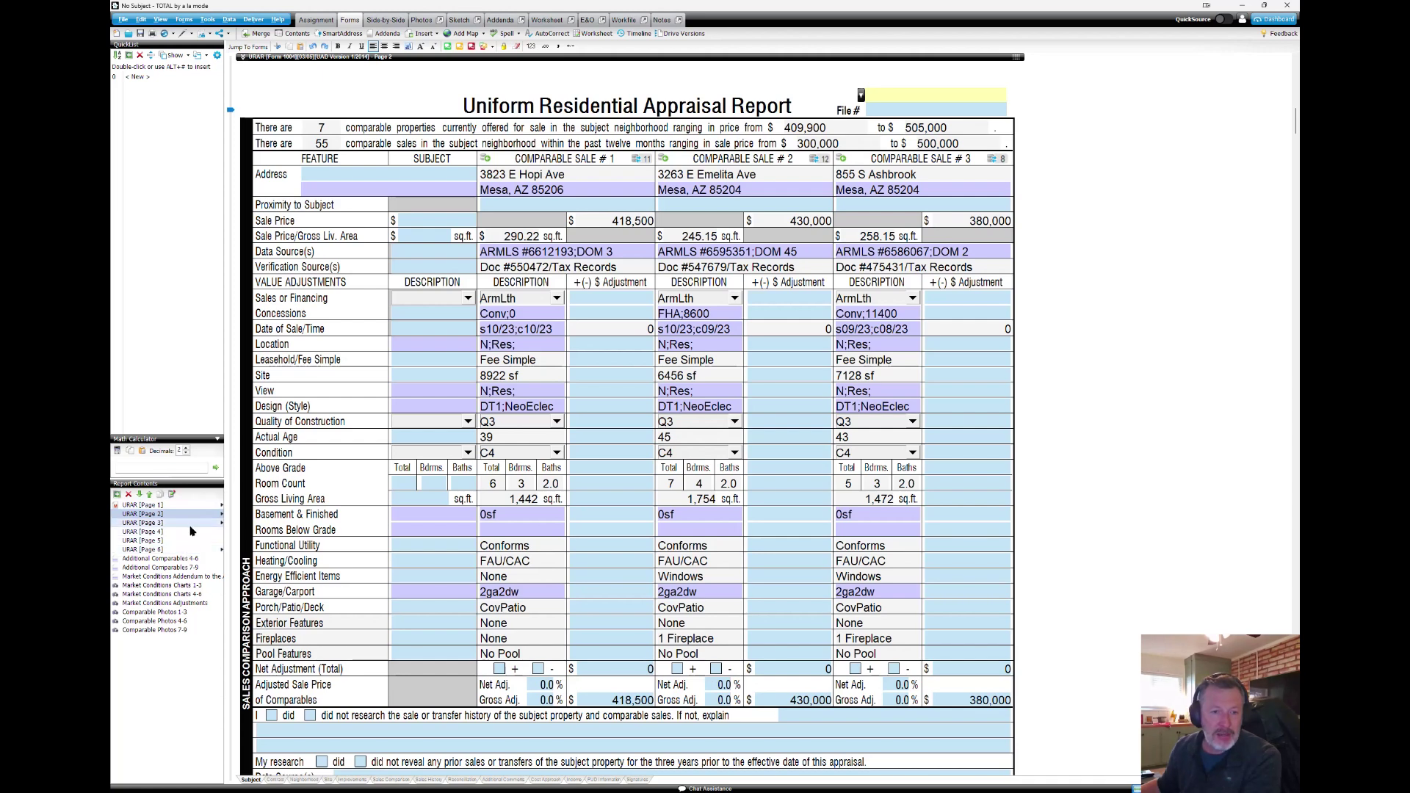
click(195, 559)
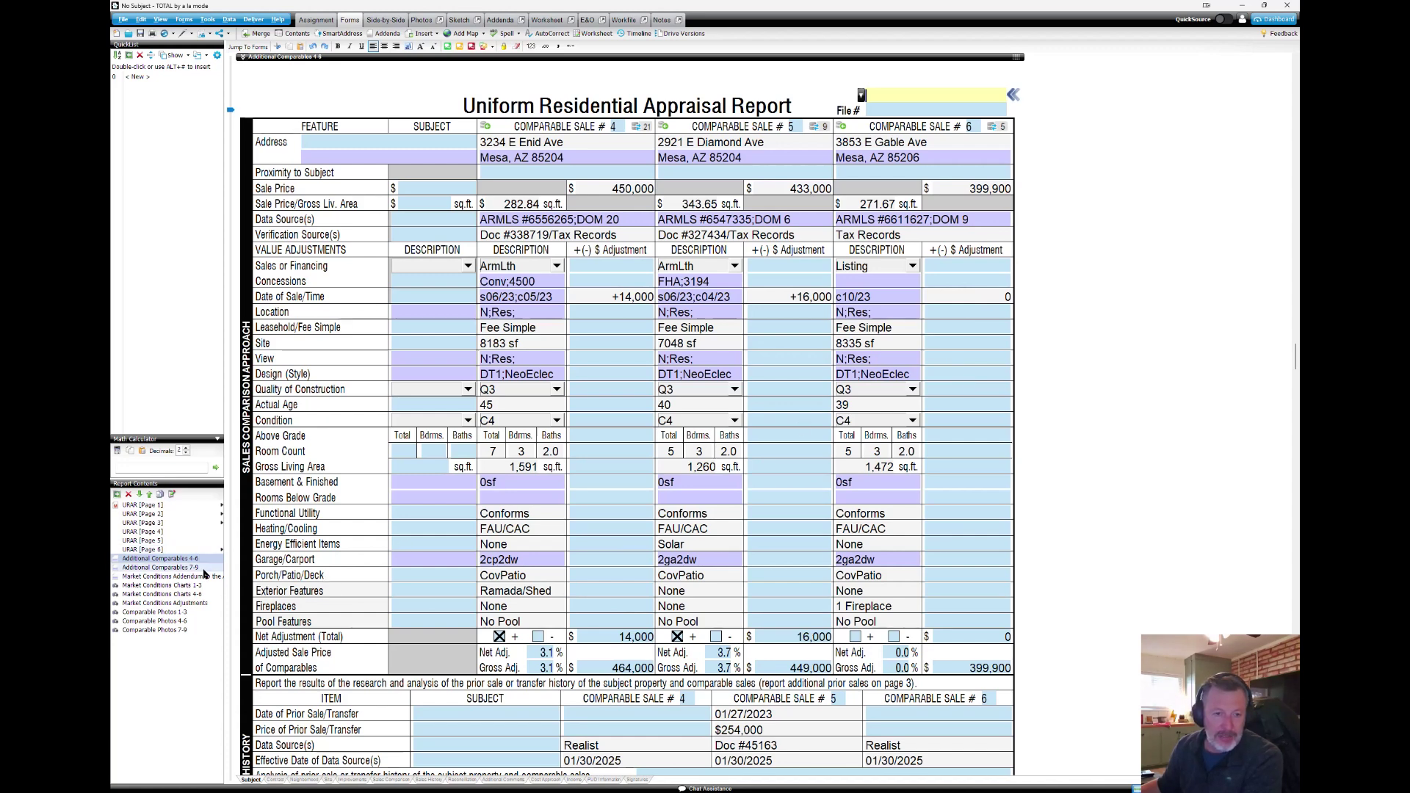
click(195, 605)
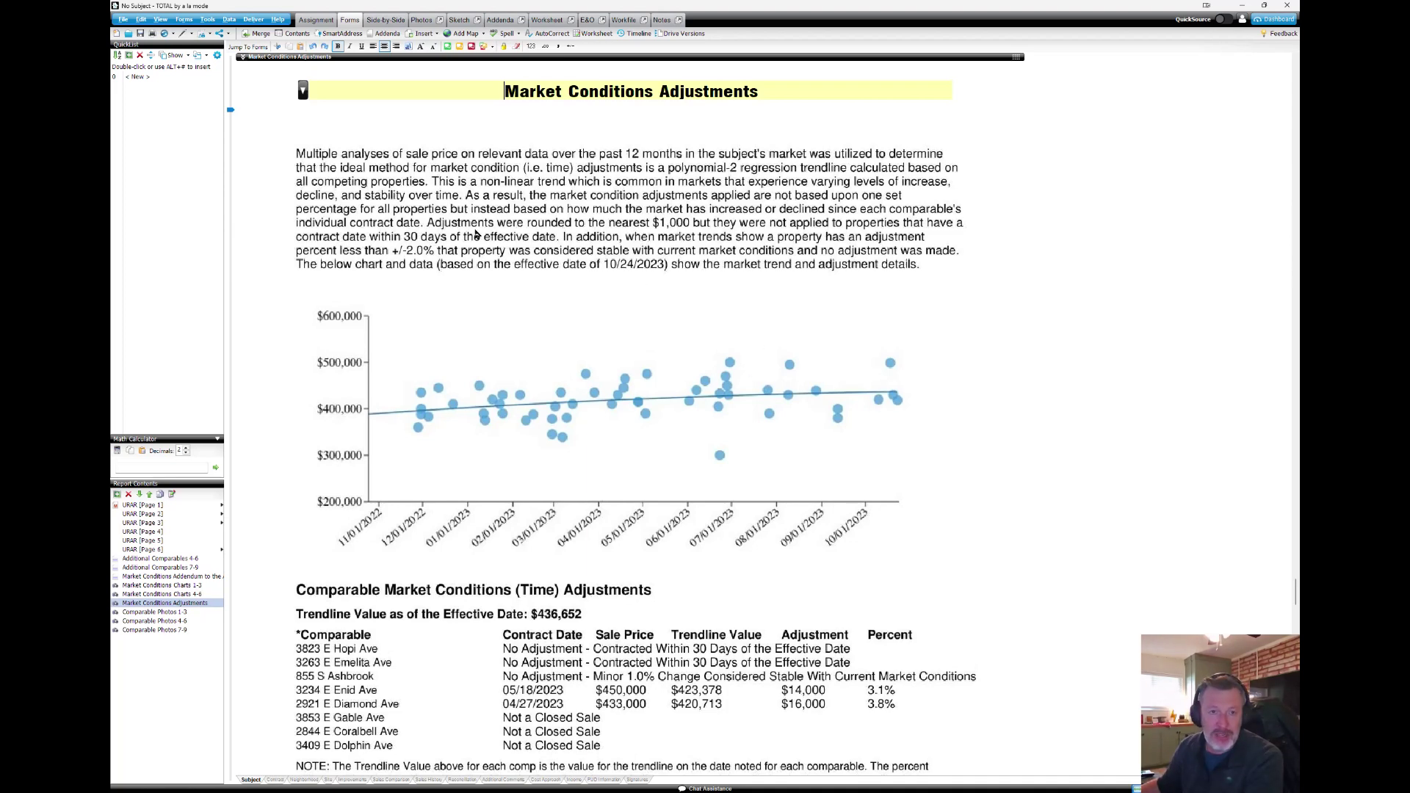
scroll(685, 279, down, 3)
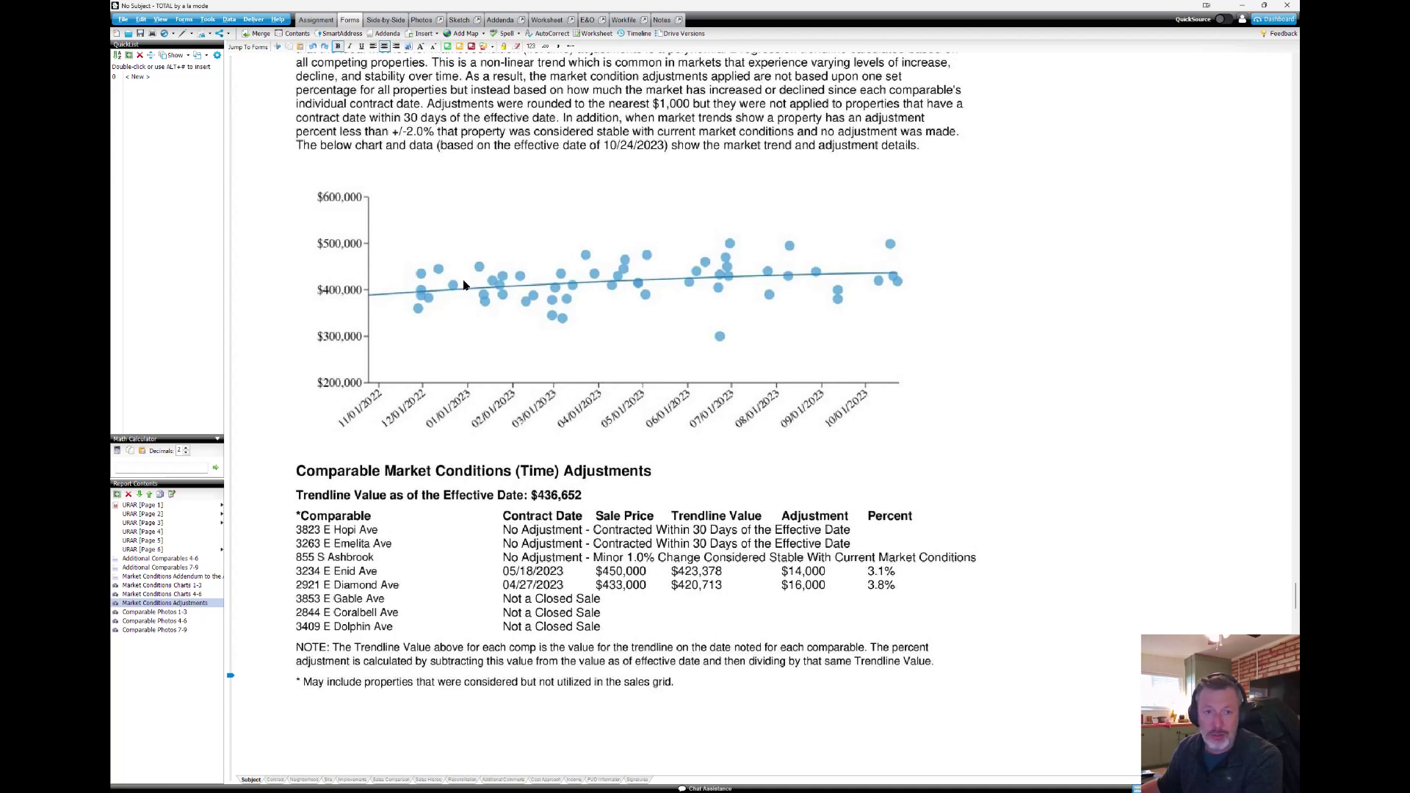
scroll(768, 288, down, 6)
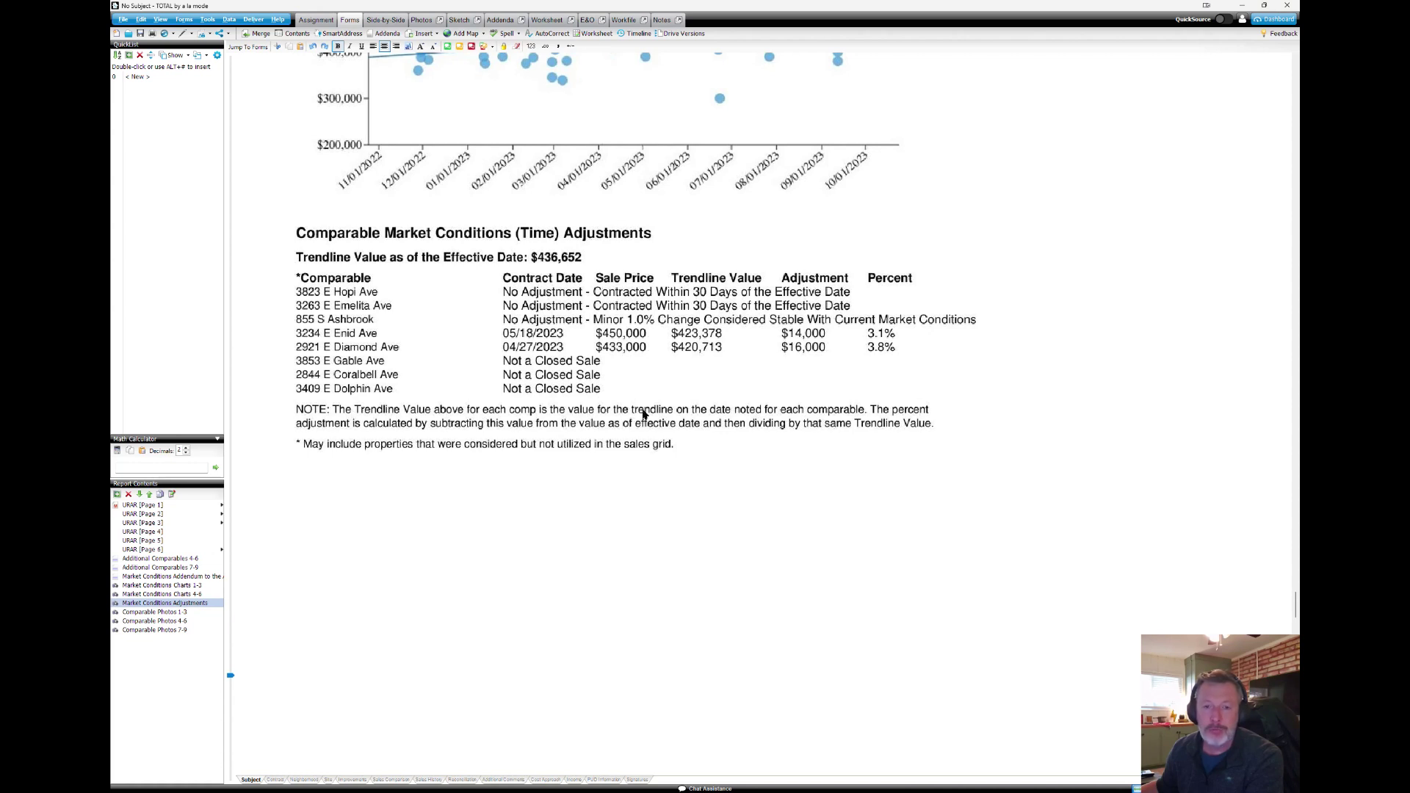
scroll(713, 412, up, 1)
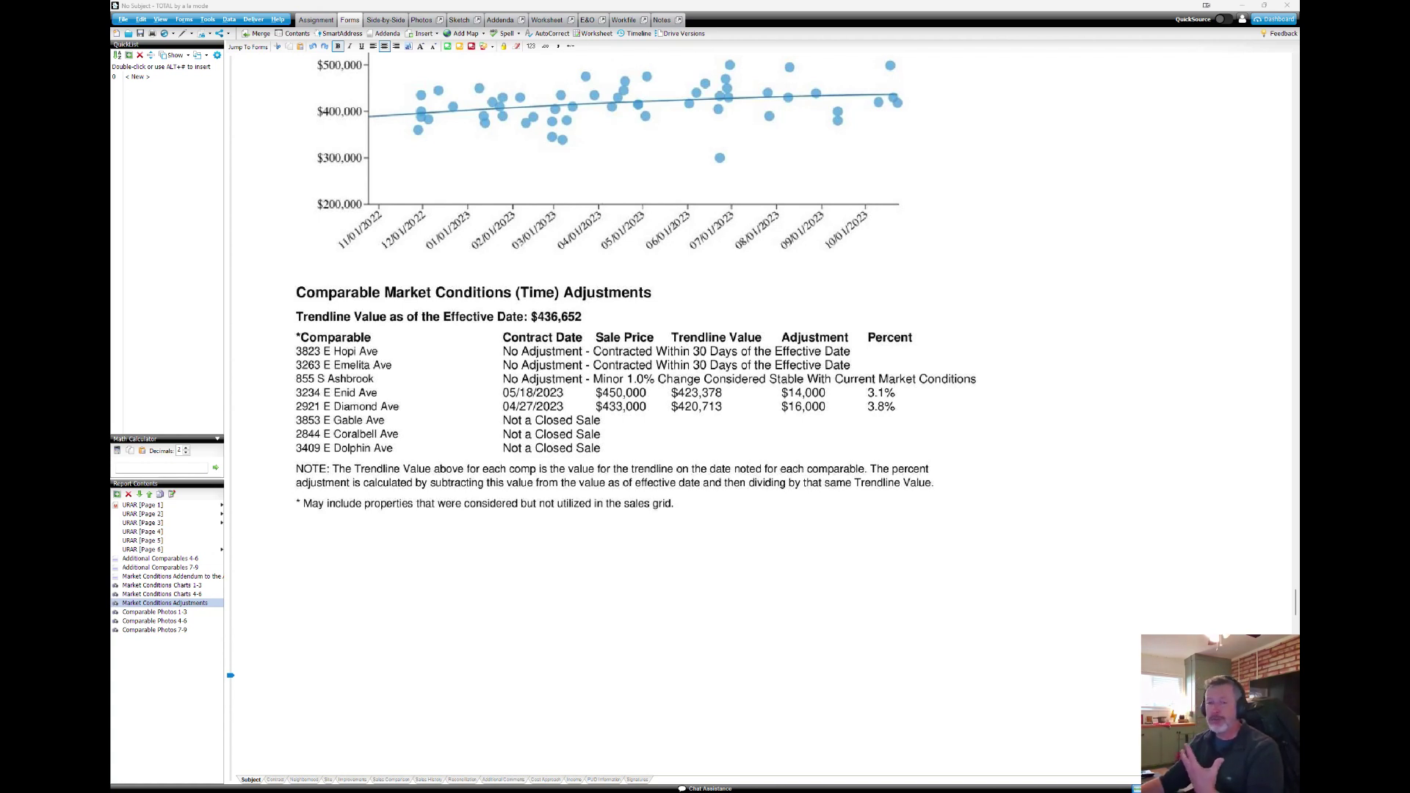
Bring up Calculator beside the adjustments table and subtract the trendline value 423378 from the effective date value 436652
drag(1298, 154, 1089, 406)
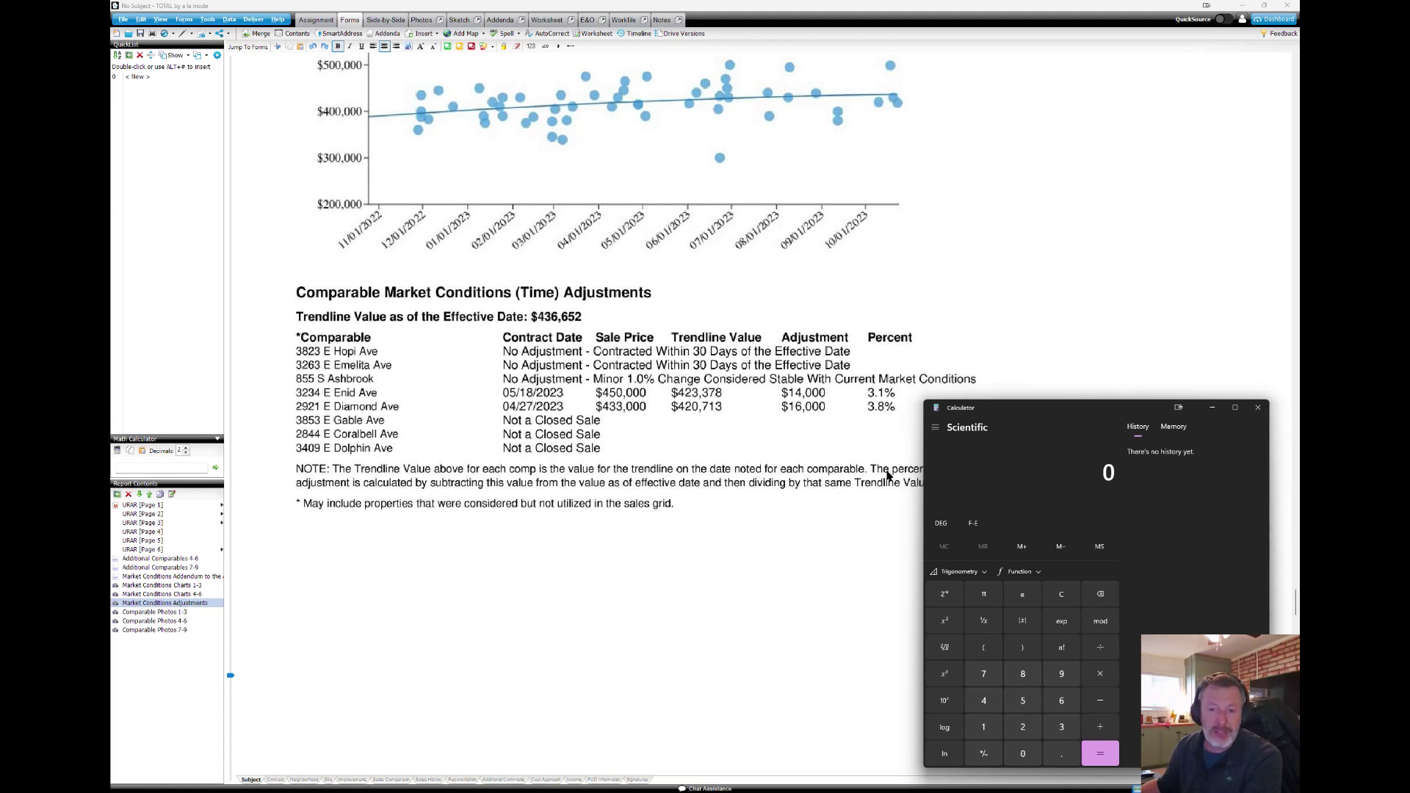
mouse_move(1060, 409)
mouse_down()
mouse_move(1064, 552)
mouse_move(1080, 375)
mouse_move(1080, 398)
mouse_up()
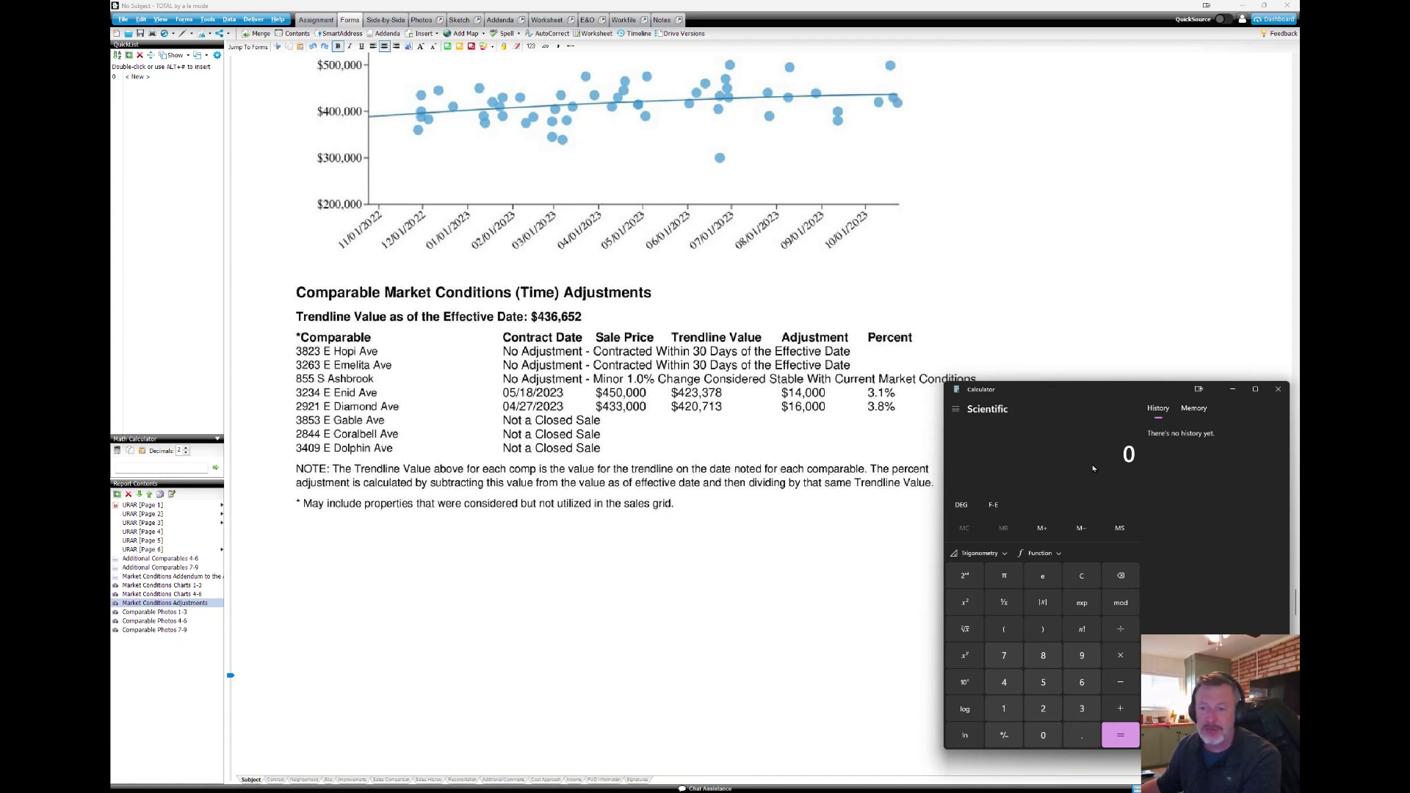
text(436652)
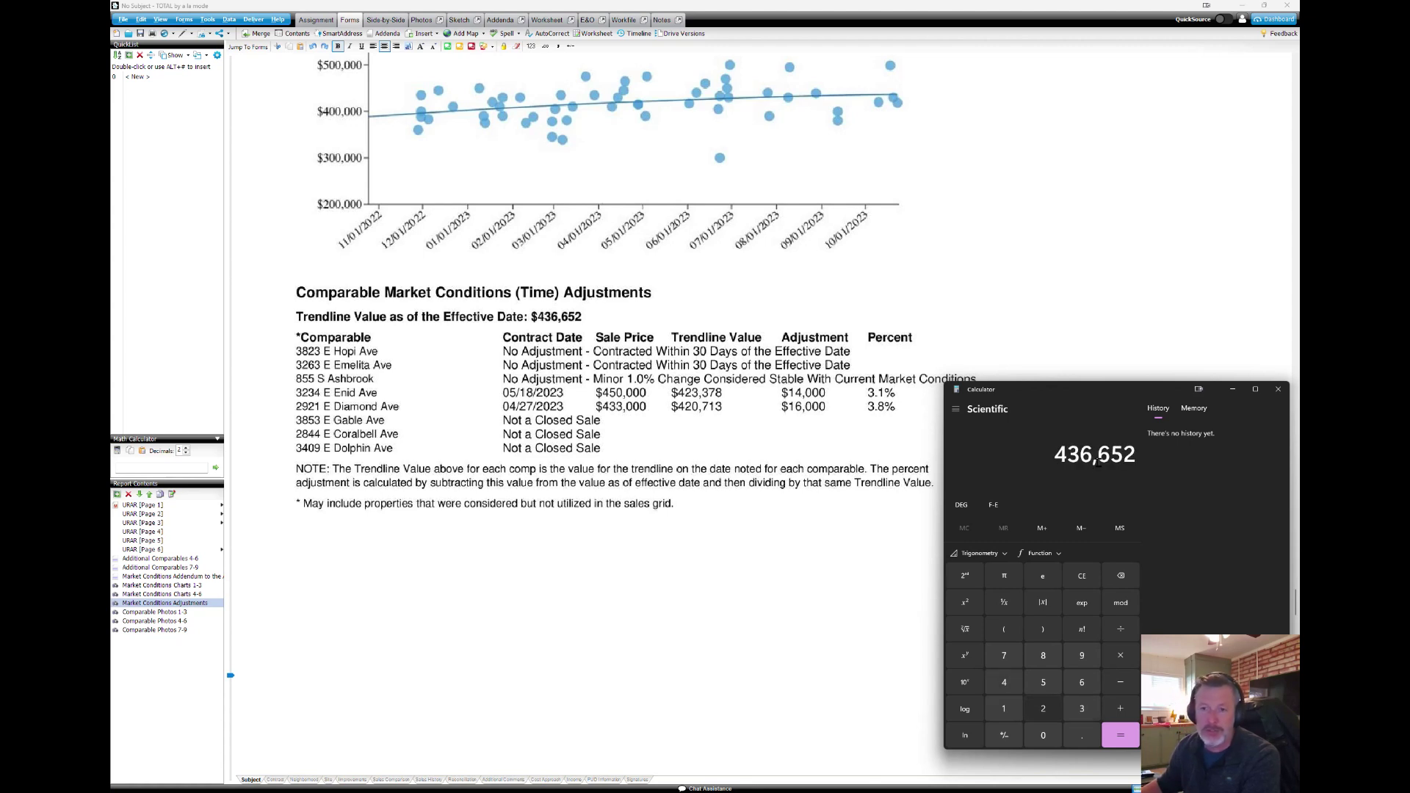
key(minus)
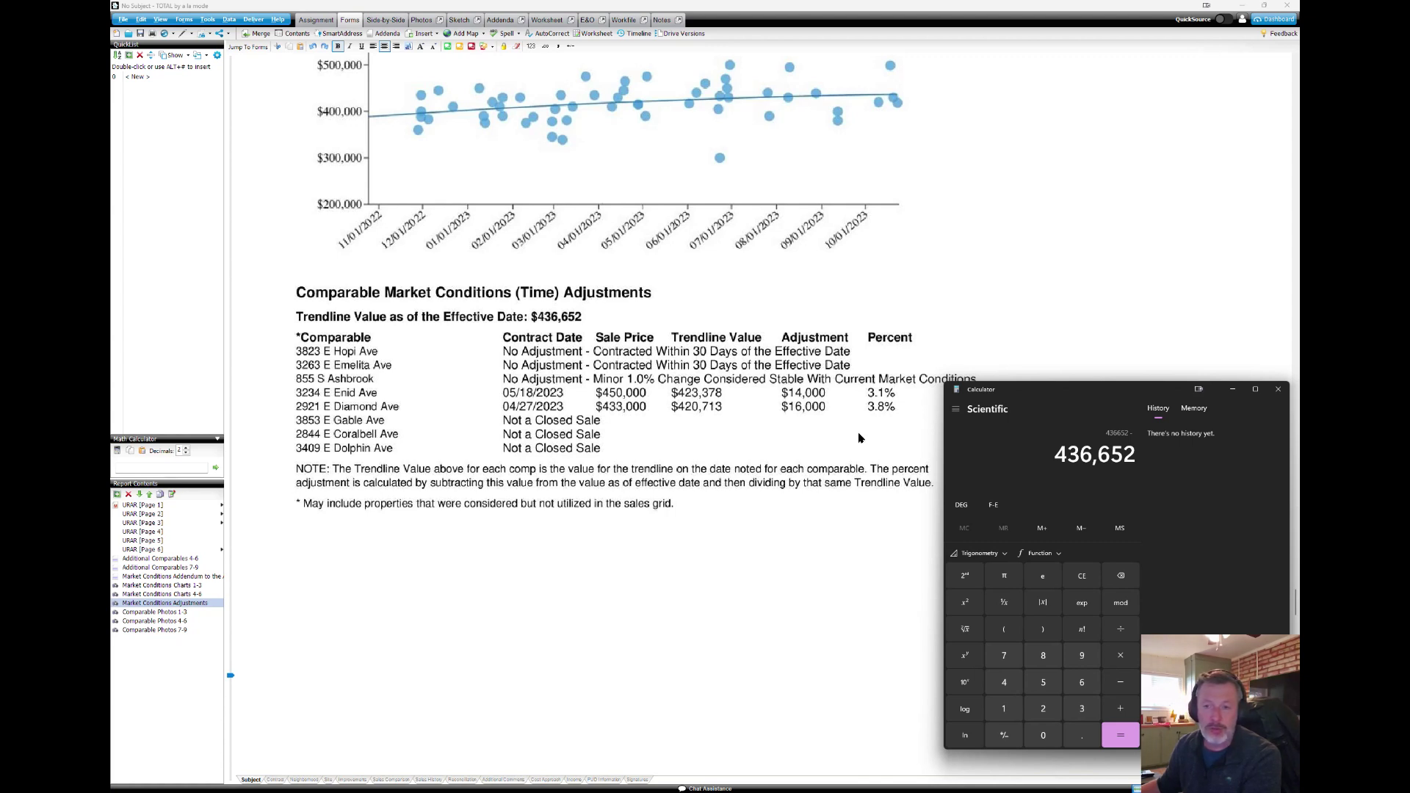
text(423378)
key(Return)
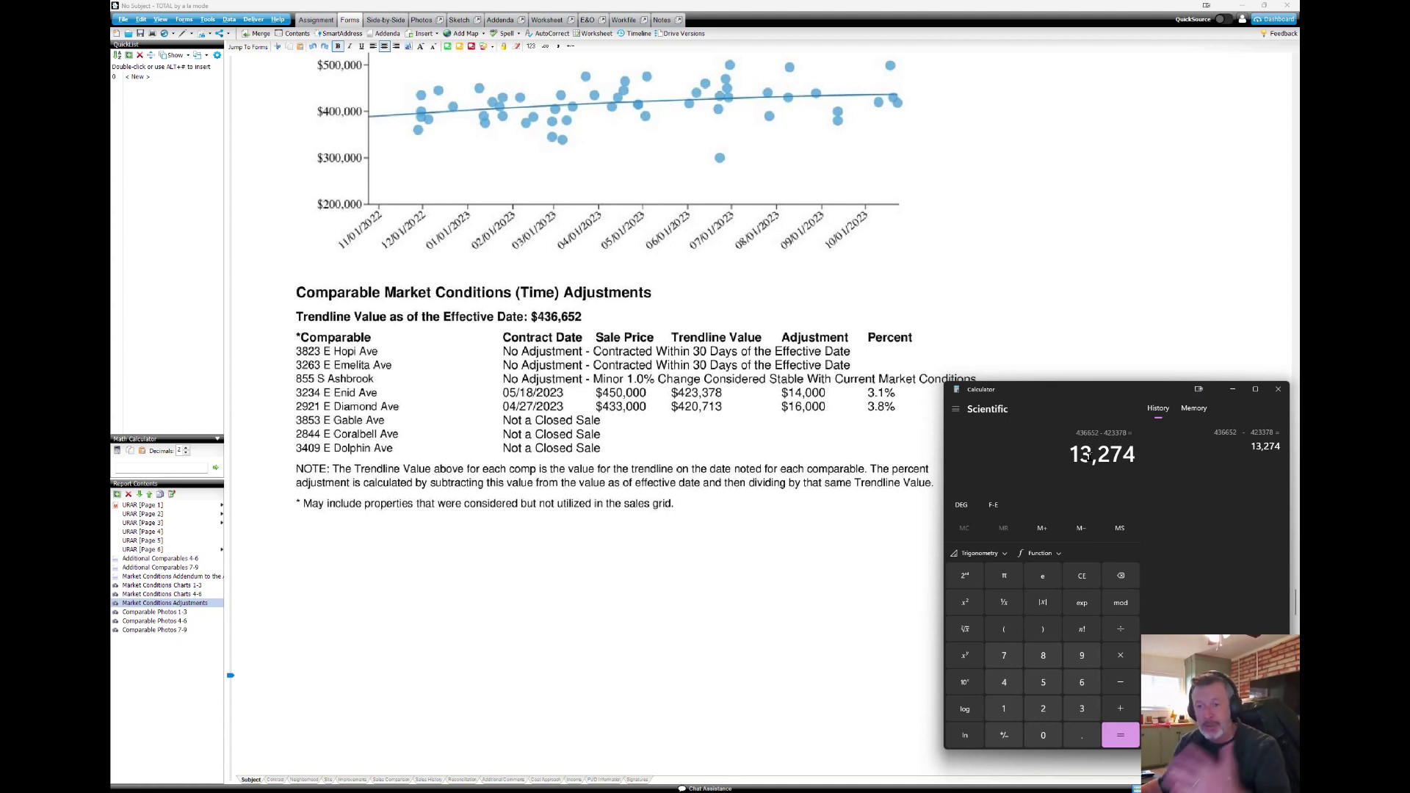
Divide the difference by the trendline value 423378 to check the adjustment percent, and dismiss Calculator
key(slash)
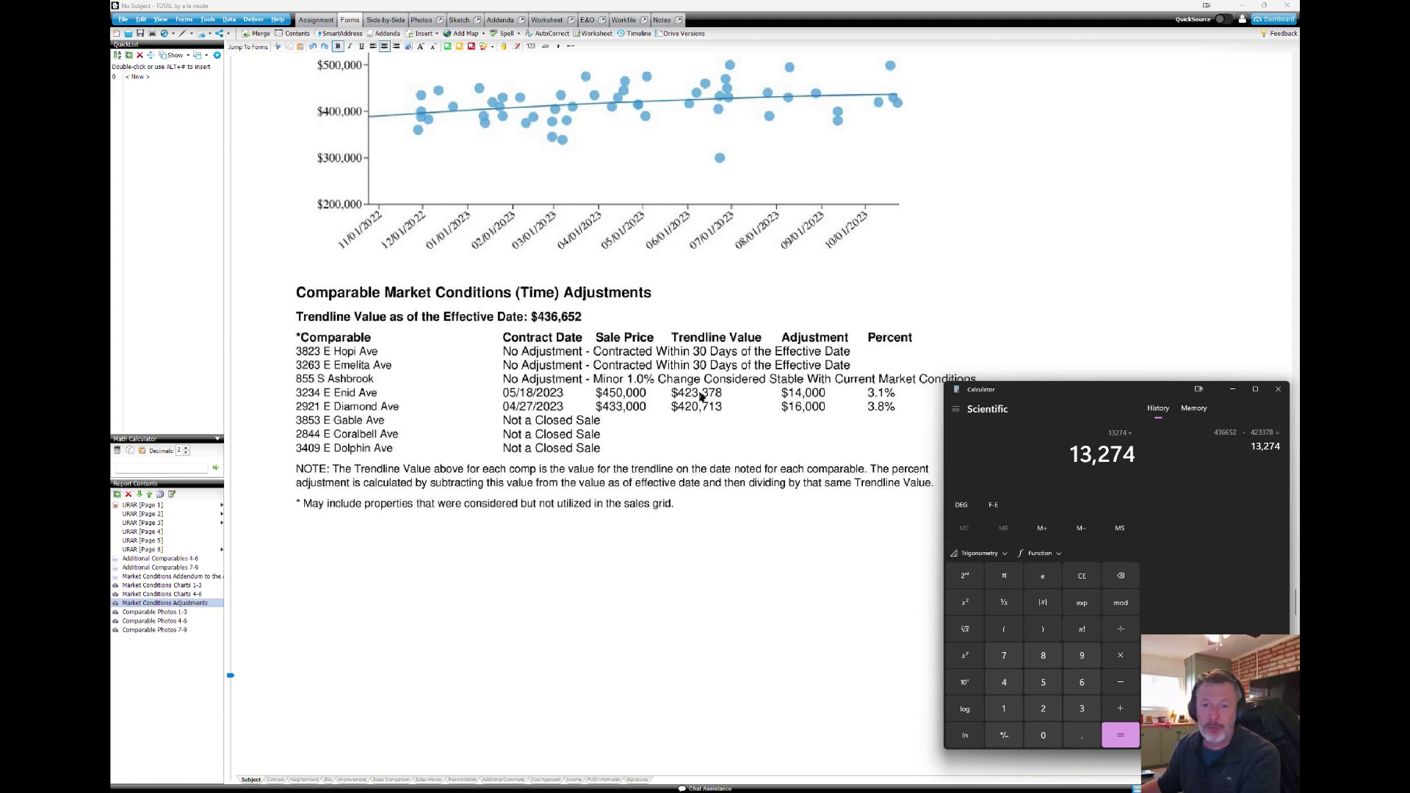
text(423378)
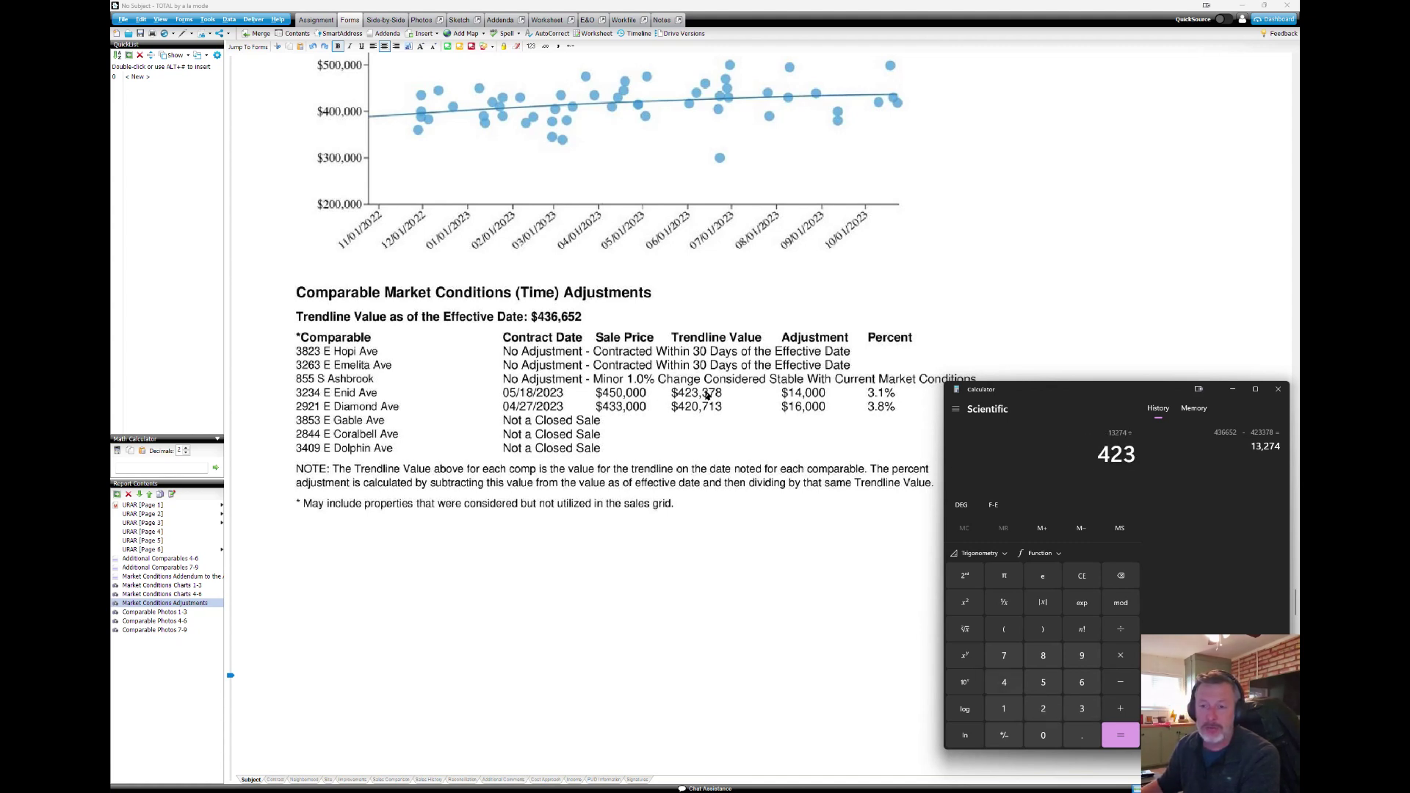
key(Return)
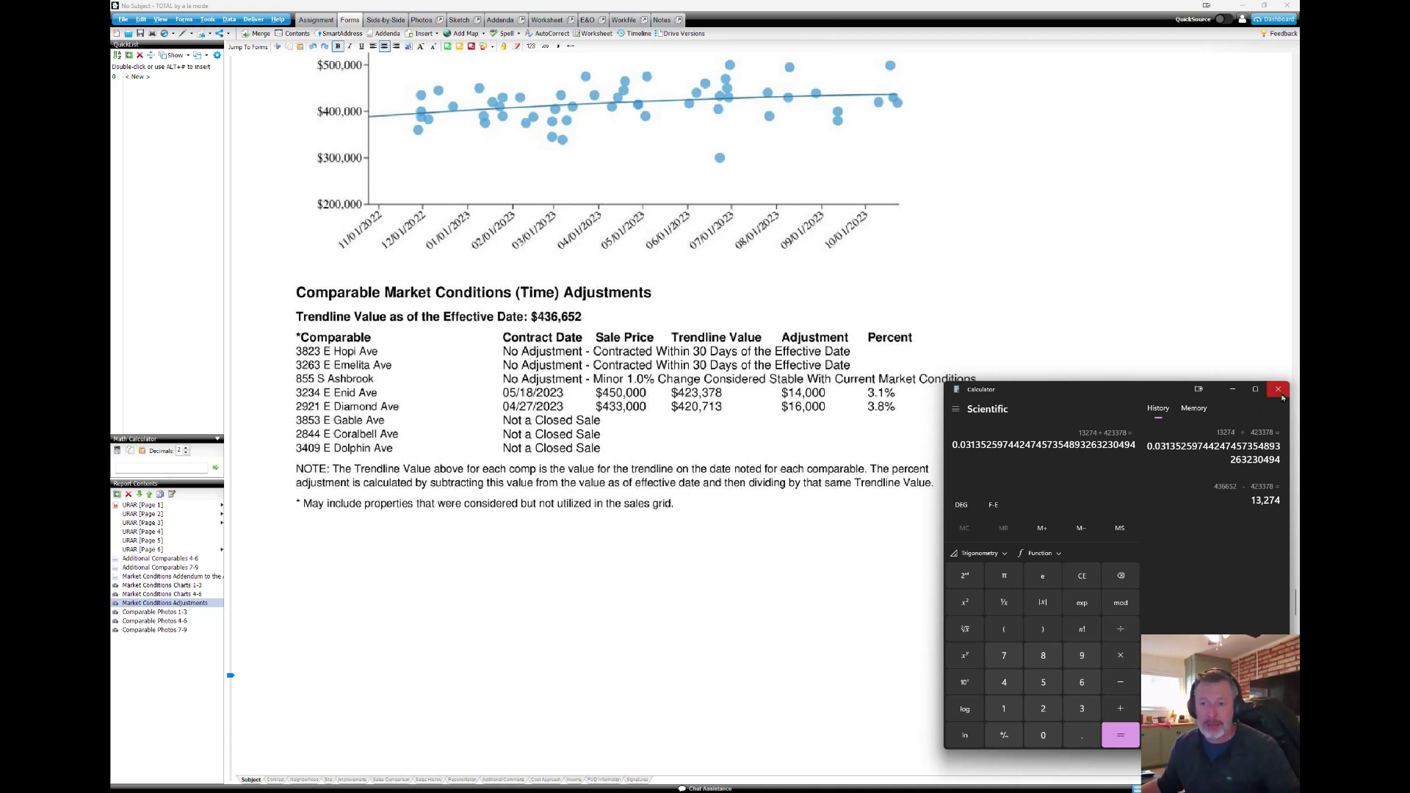
drag(1119, 395, 1299, 224)
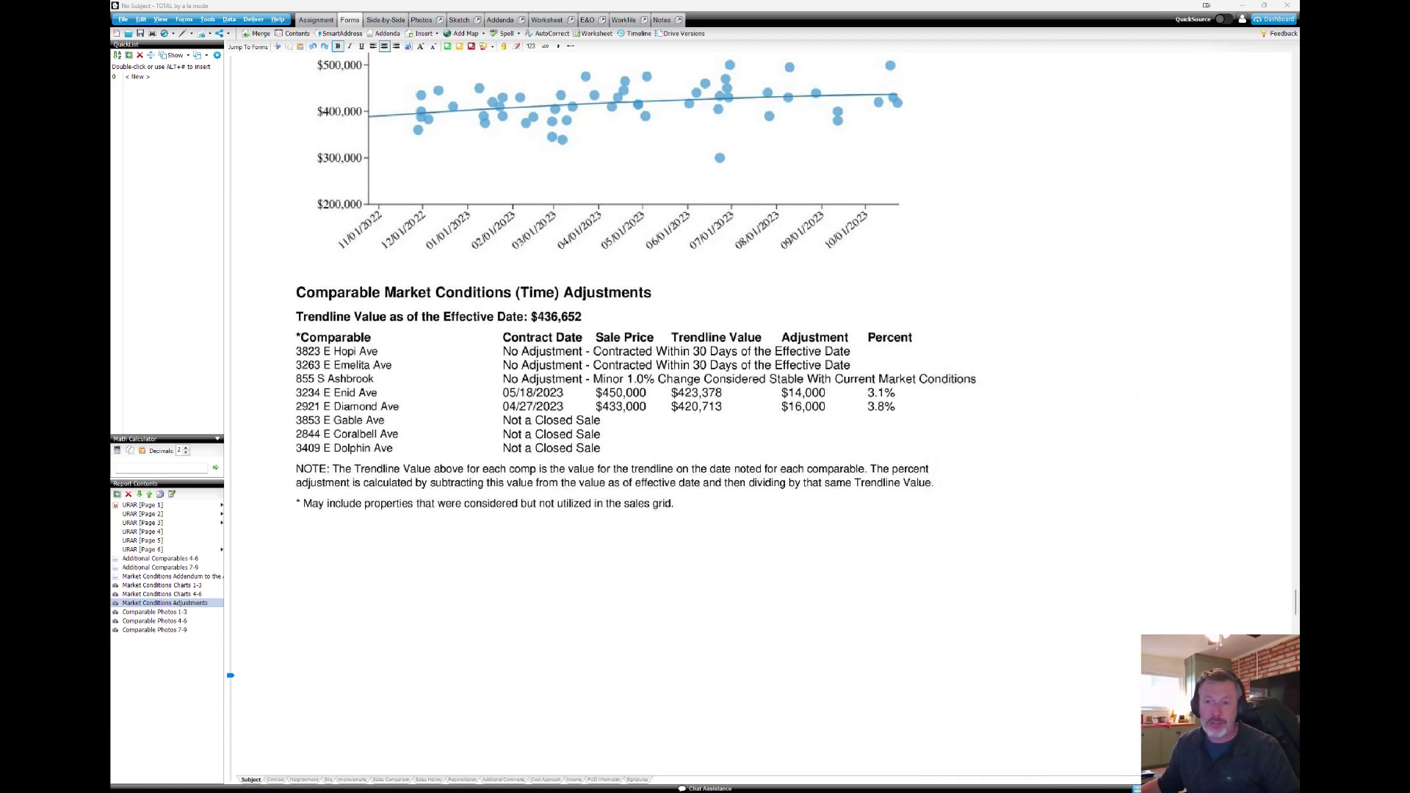
Switch back to Spark in the browser, reopen the applied time adjustments and examine the Effective Date Trend Price
click(1243, 7)
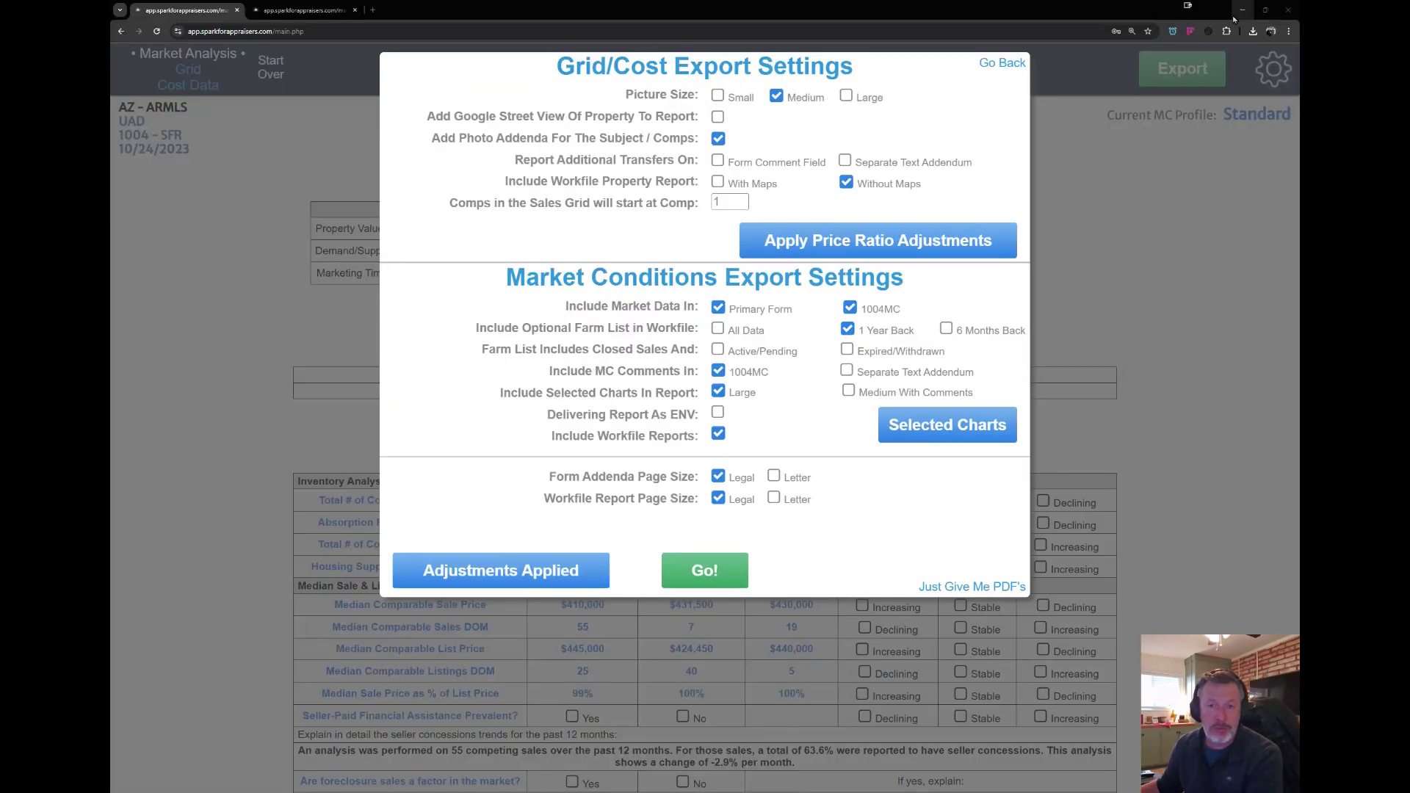
click(537, 581)
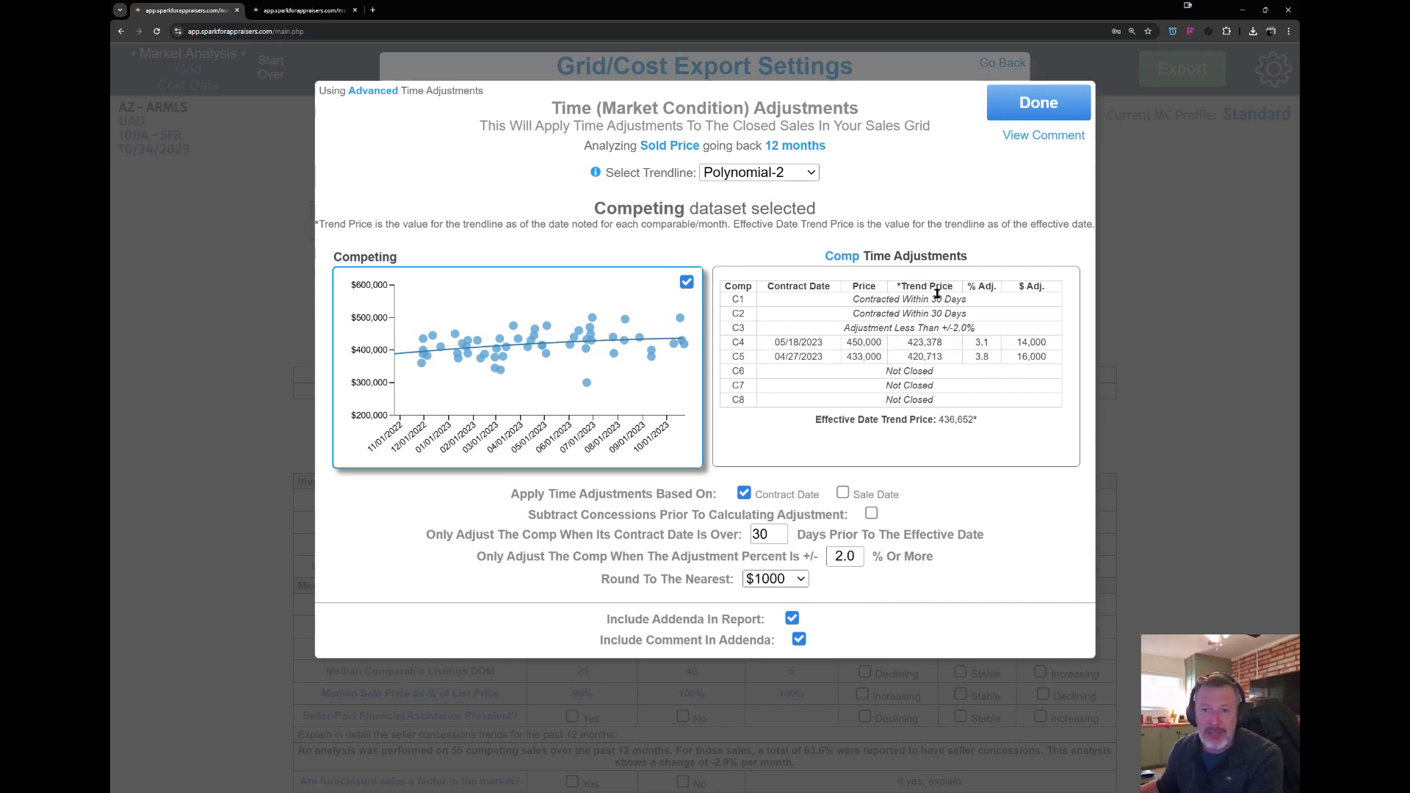
drag(821, 419, 970, 420)
click(960, 420)
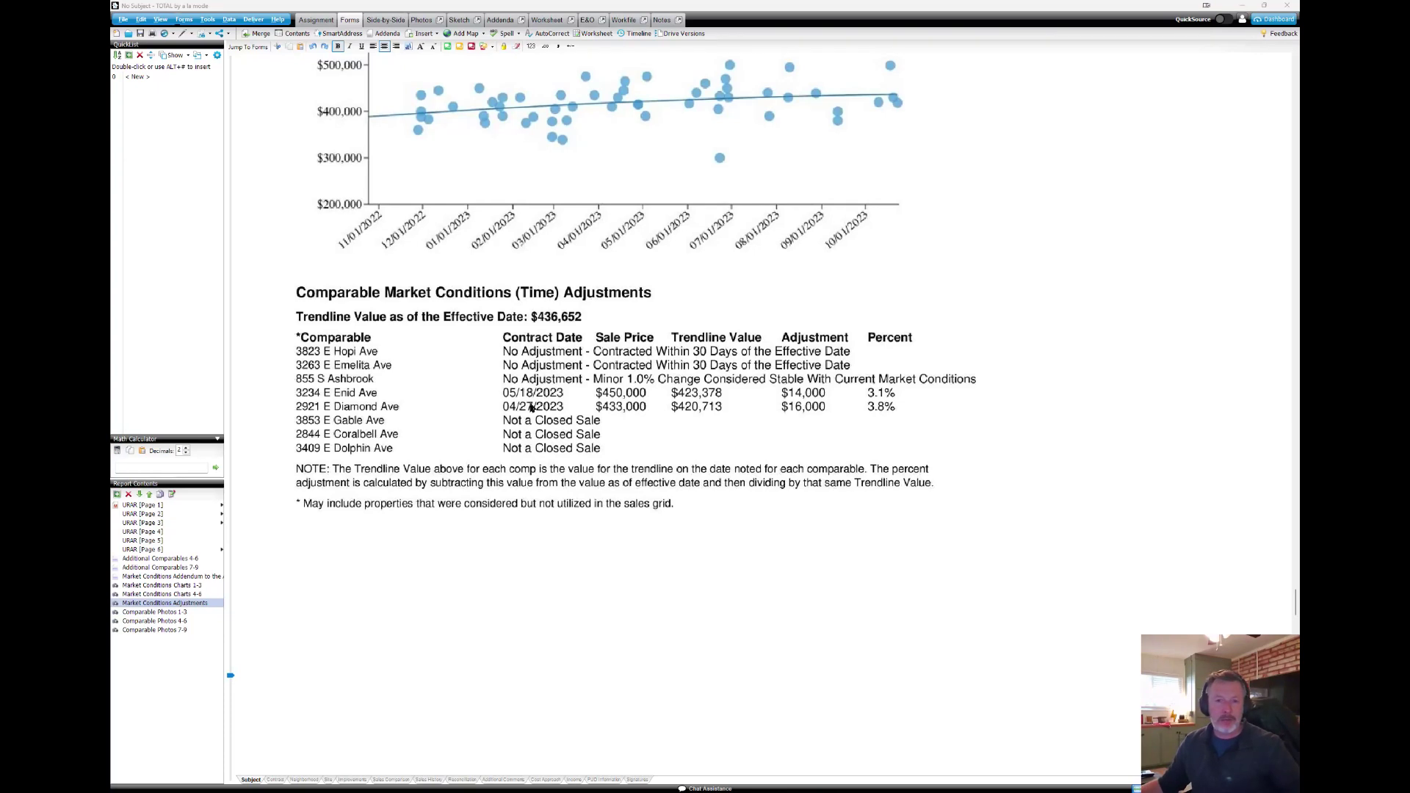
Switch to TOTAL's workfile and preview the CompMarketConditionsAdjustments_62 PDF enlarged on its chart and adjustments table
click(625, 21)
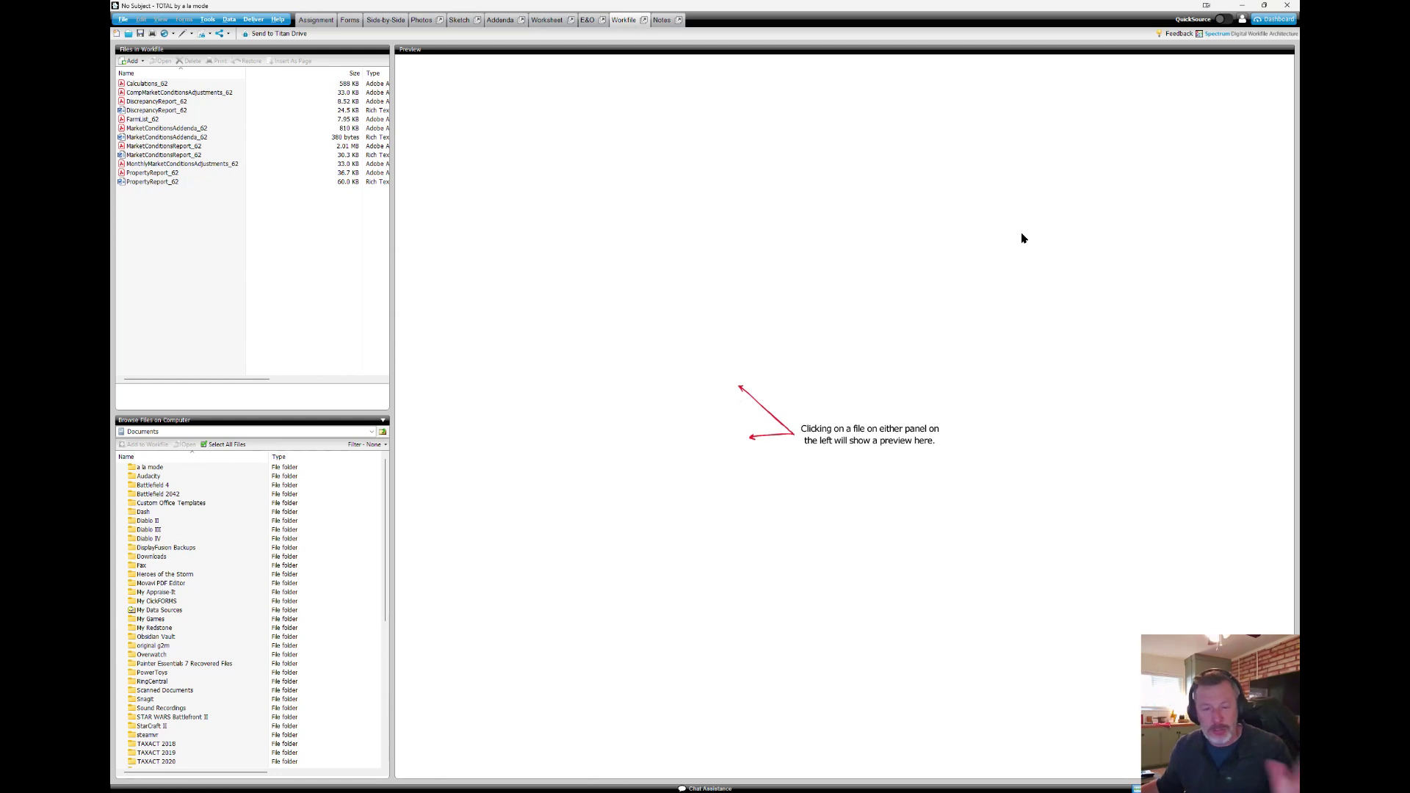
click(234, 94)
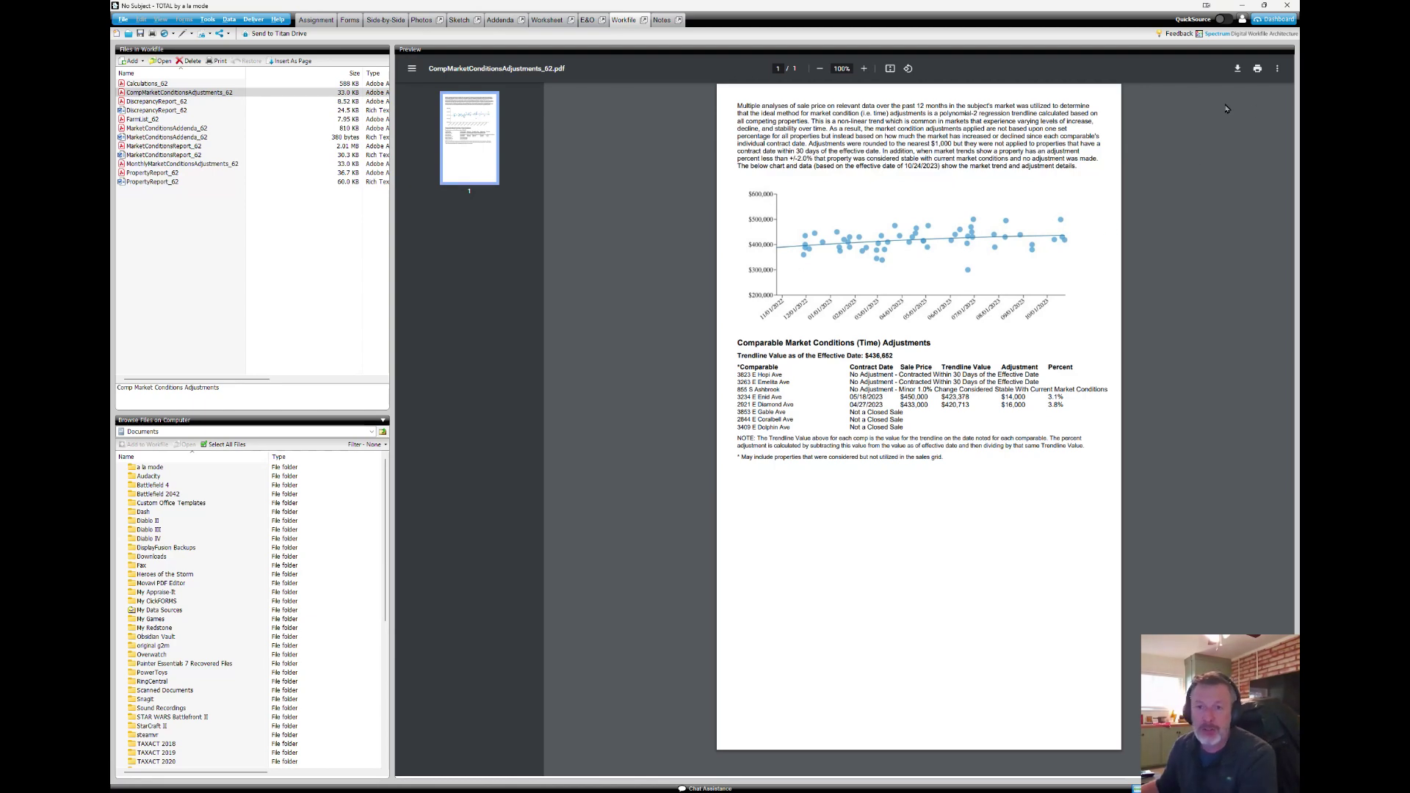
ctrl+scroll(1023, 263, up, 5)
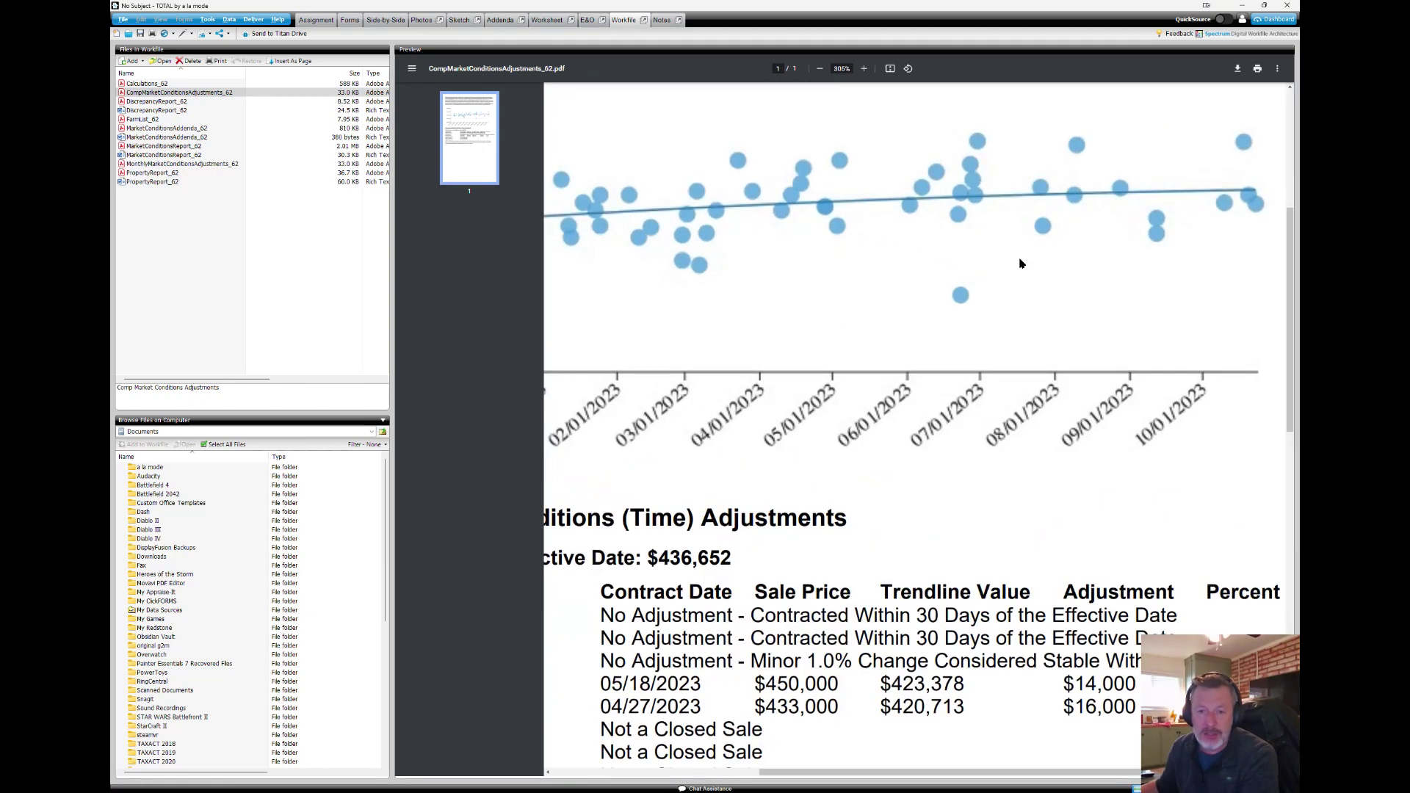
Examine the explanatory comment, trend chart and comparable adjustments table in the CompMarketConditionsAdjustments_62 PDF
scroll(962, 390, down, 2)
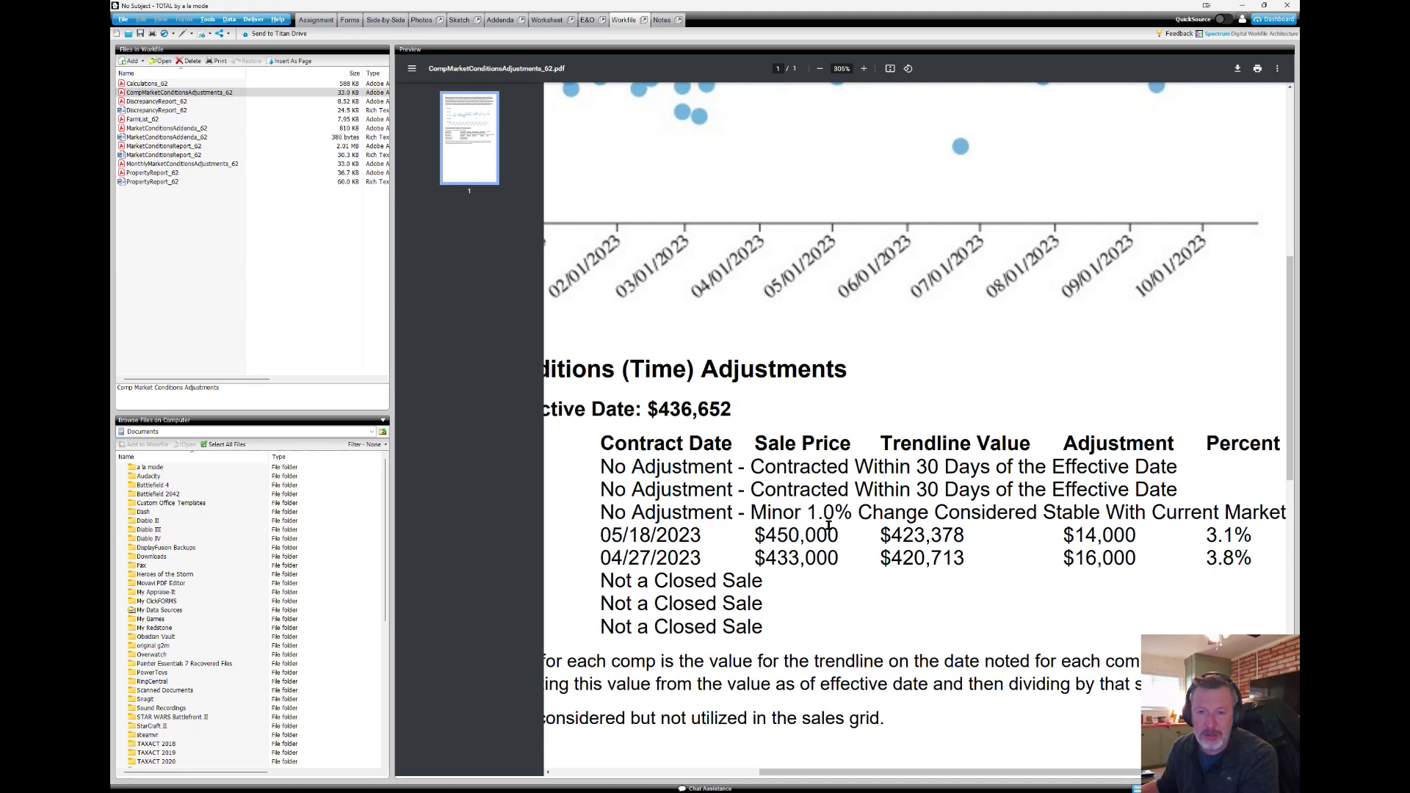
scroll(870, 440, up, 3)
scroll(862, 438, up, 3)
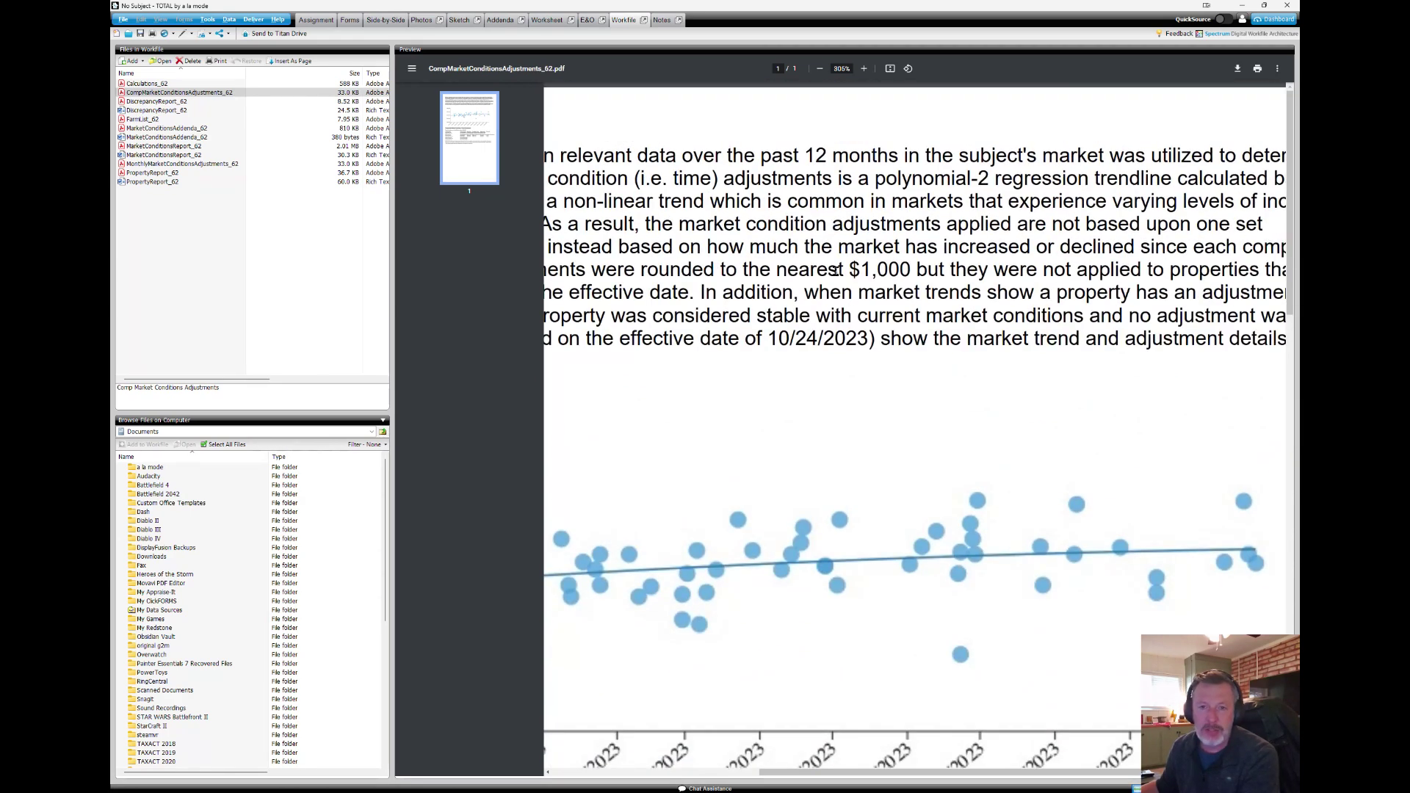
scroll(835, 270, down, 7)
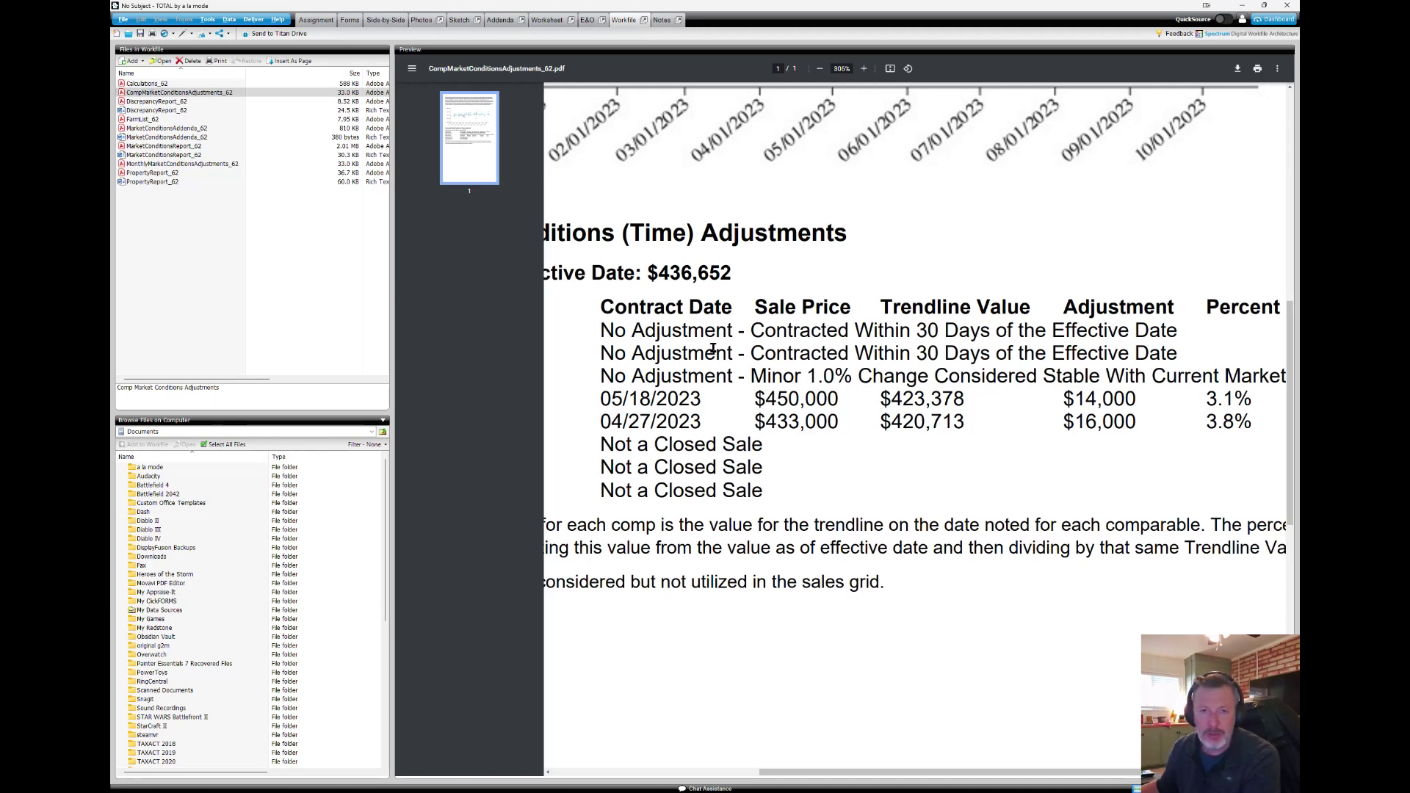
scroll(706, 351, down, 2)
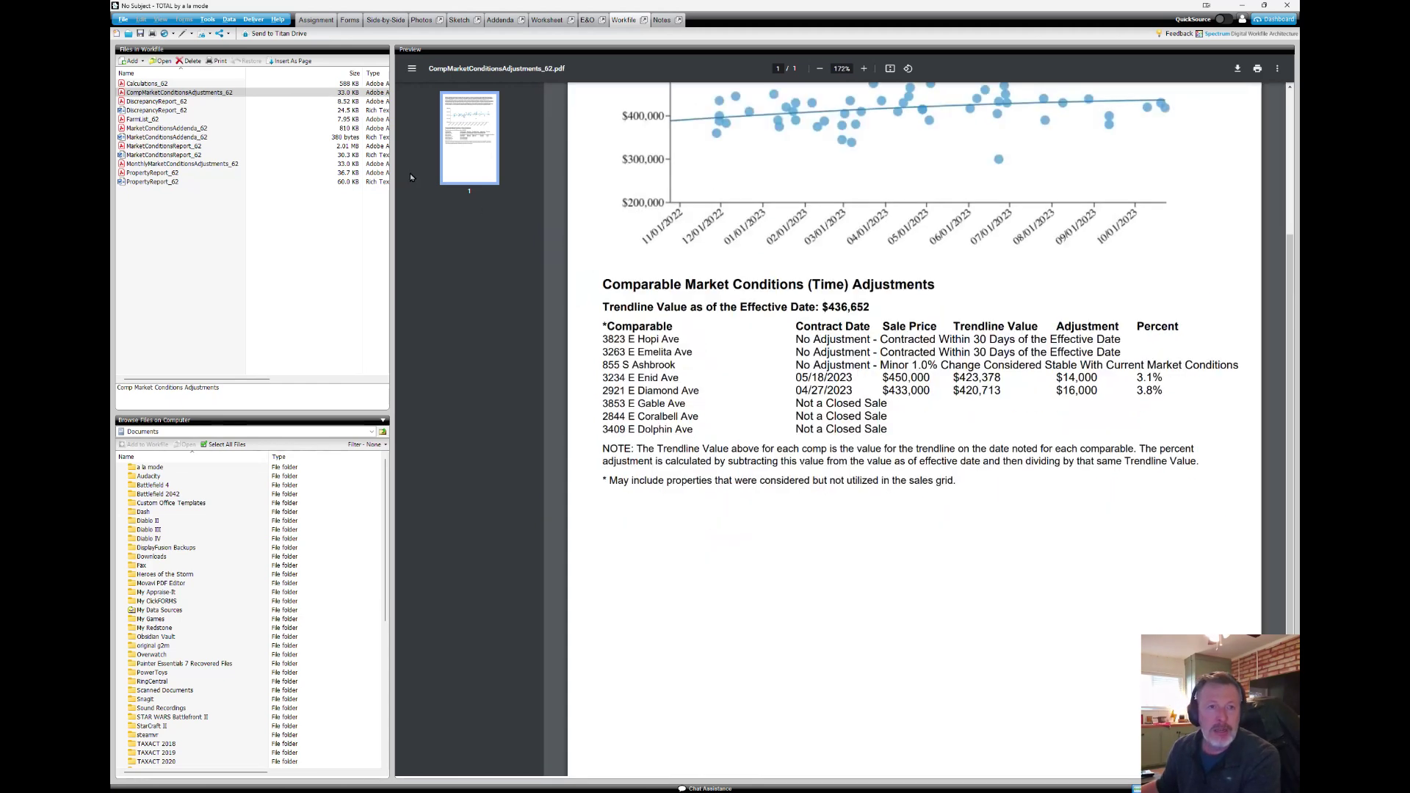
Preview the MonthlyMarketConditionsAdjustments_62 PDF enlarged and examine the adjustment percentages by month, starting with 10/22 and 11/22
click(197, 164)
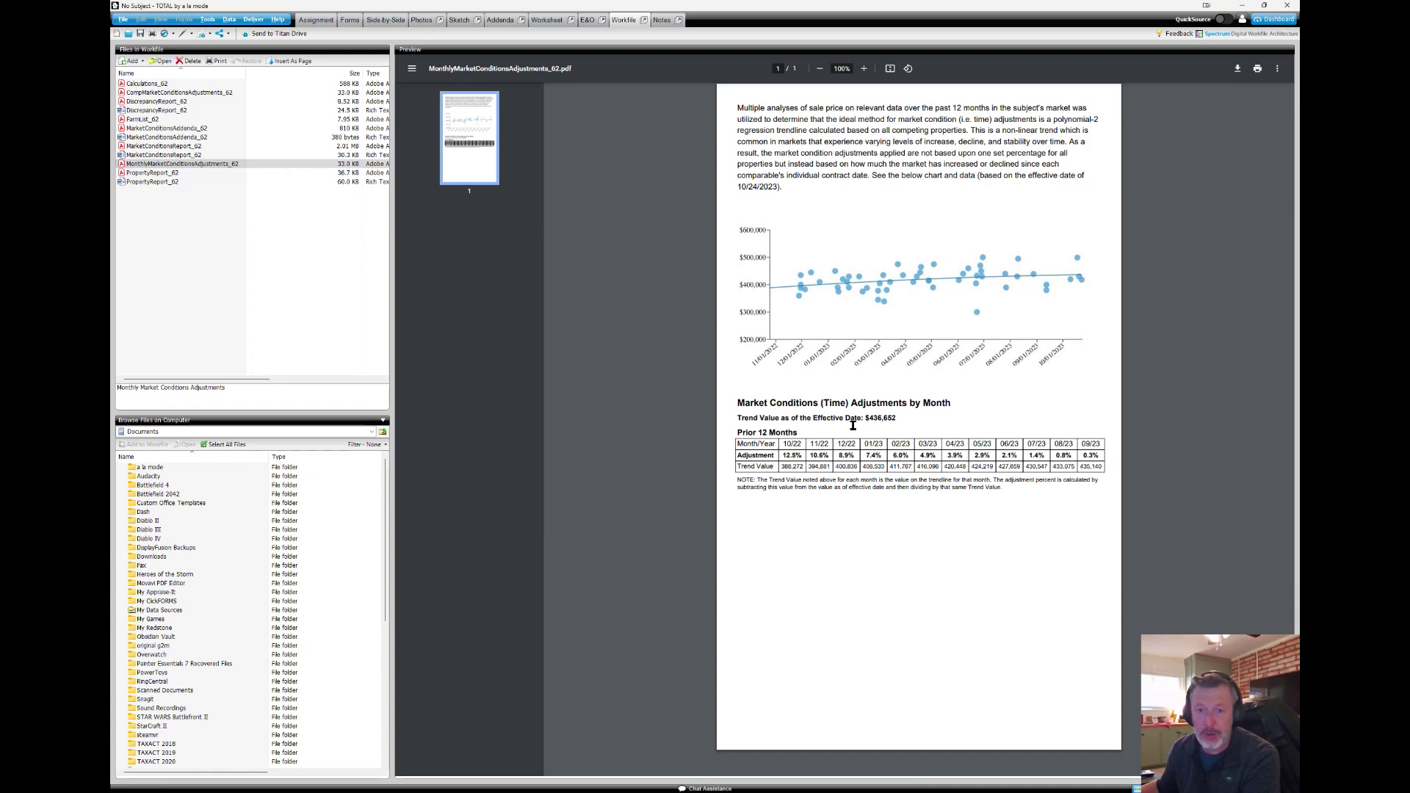
scroll(853, 429, up, 2)
scroll(934, 479, up, 1)
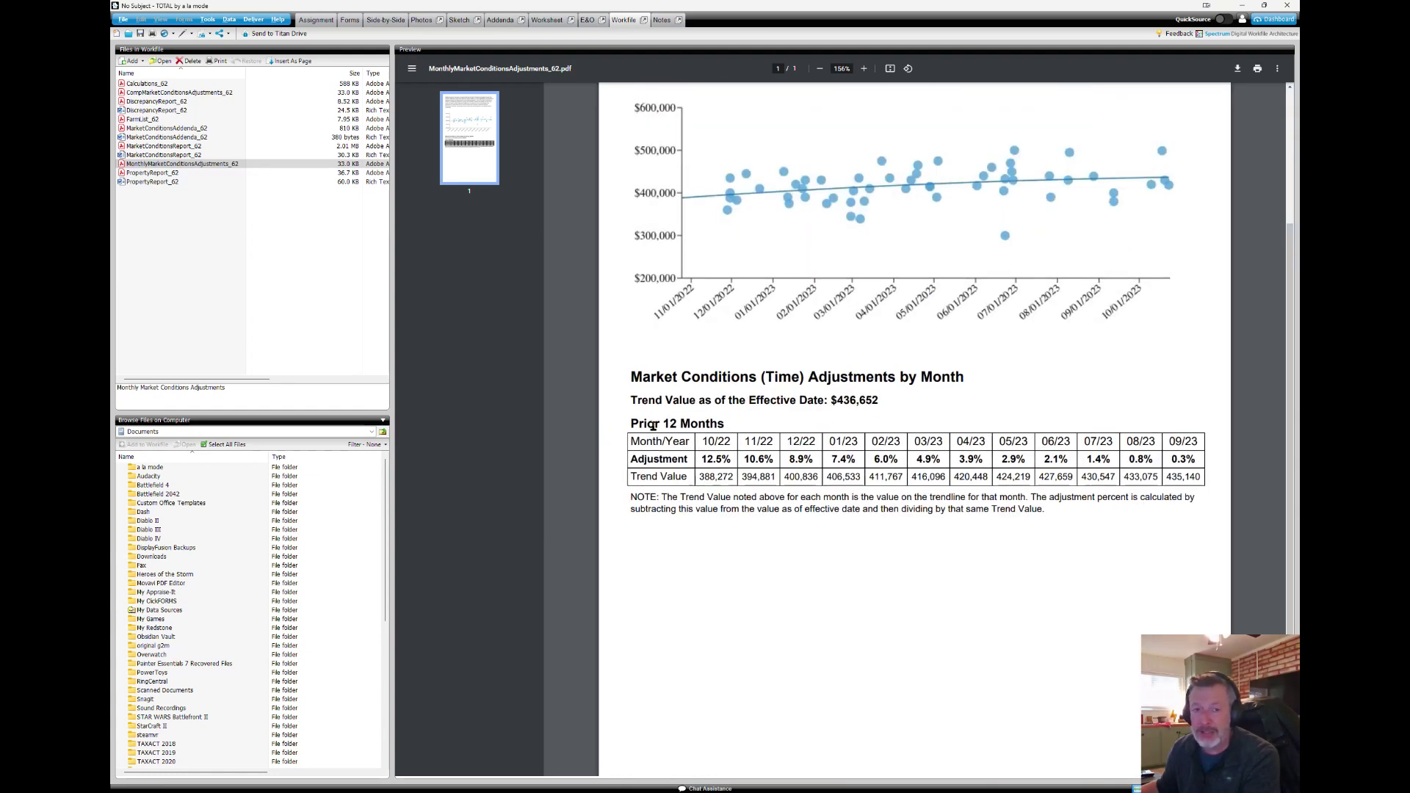
drag(702, 459, 772, 460)
click(769, 461)
drag(762, 442, 770, 444)
click(762, 447)
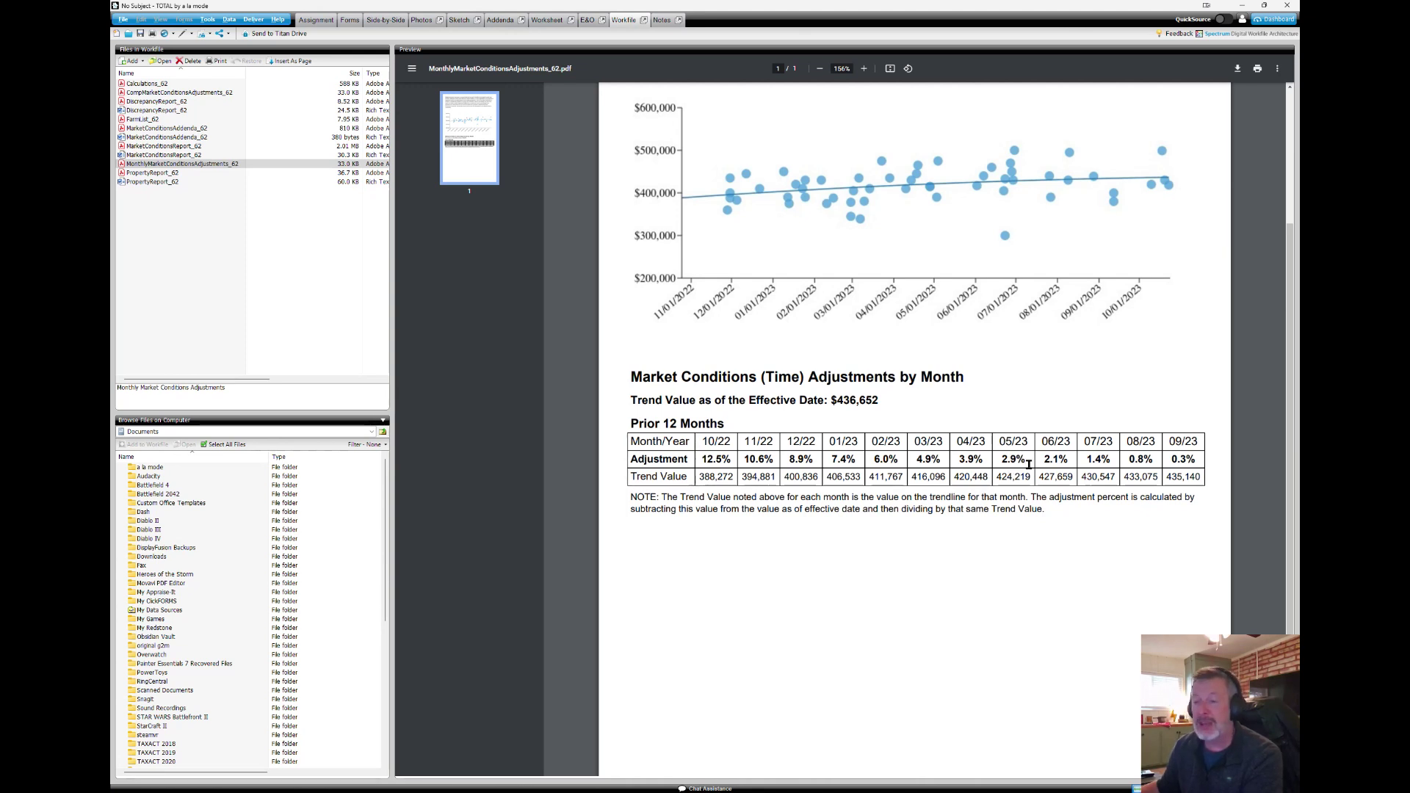
Highlight the 05/23 trend value, the effective date trend value and the calculation note below the monthly table
drag(997, 477, 1030, 476)
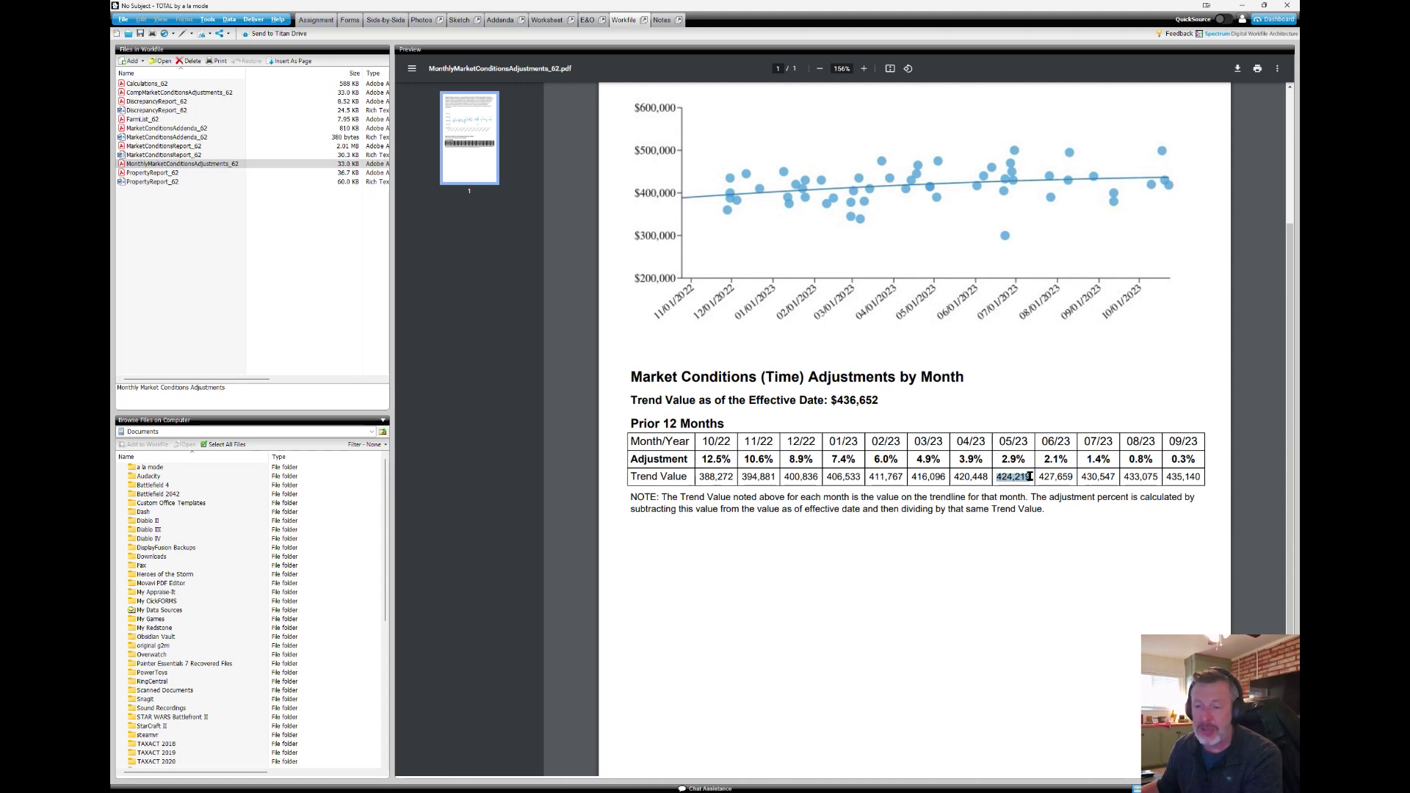
drag(831, 400, 880, 401)
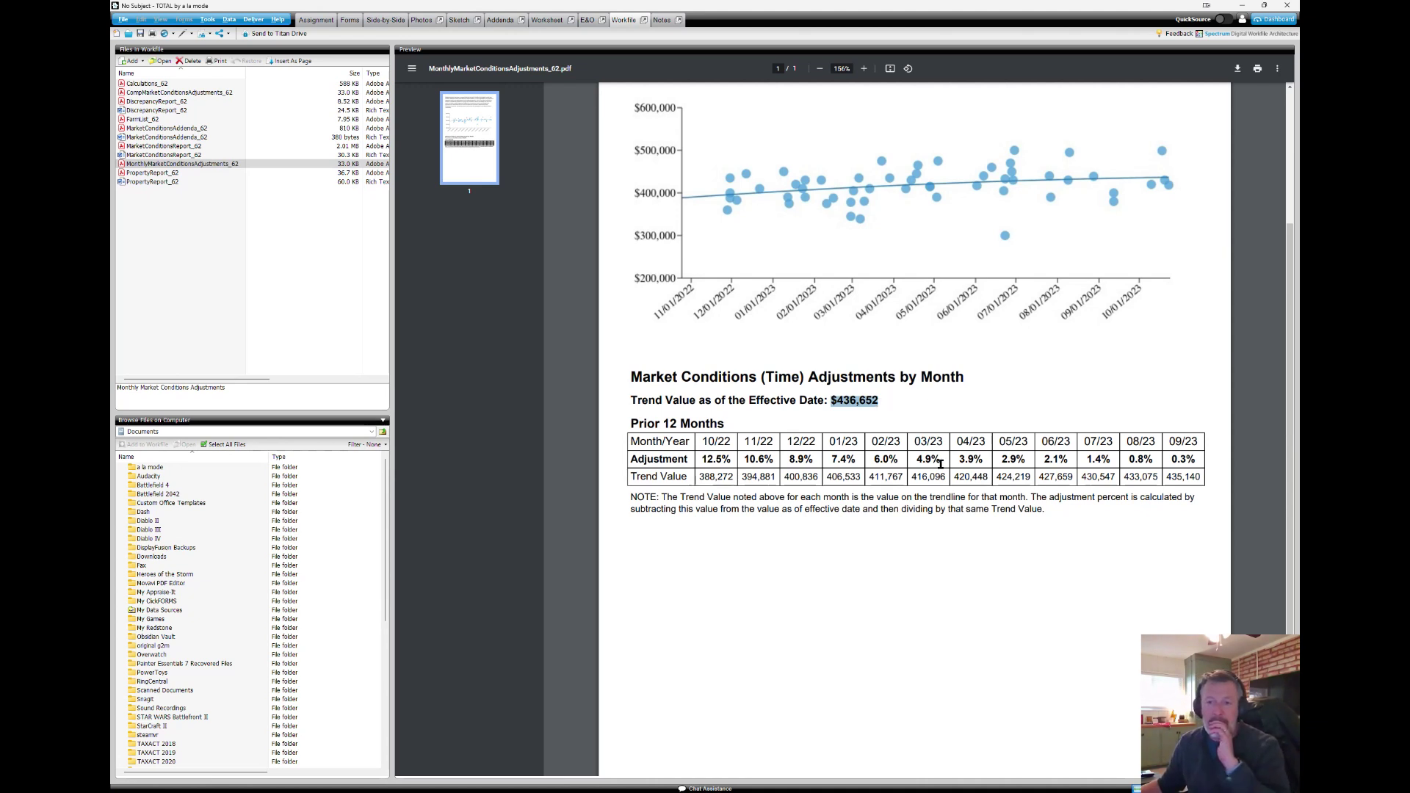
drag(630, 497, 1040, 513)
click(1040, 514)
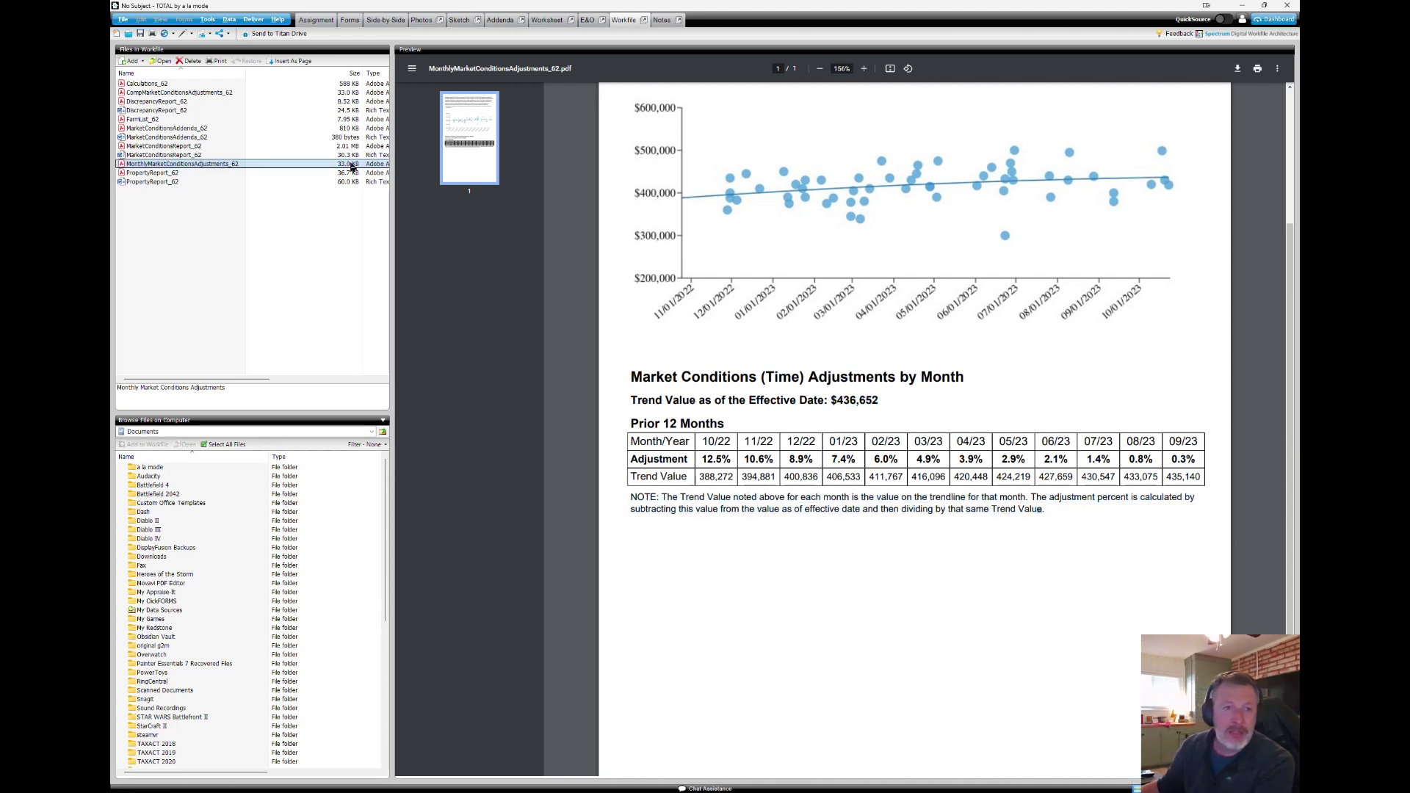
Preview the CompMarketConditionsAdjustments_62 PDF again, enlarged on the comparable time adjustments table and its notes
click(217, 93)
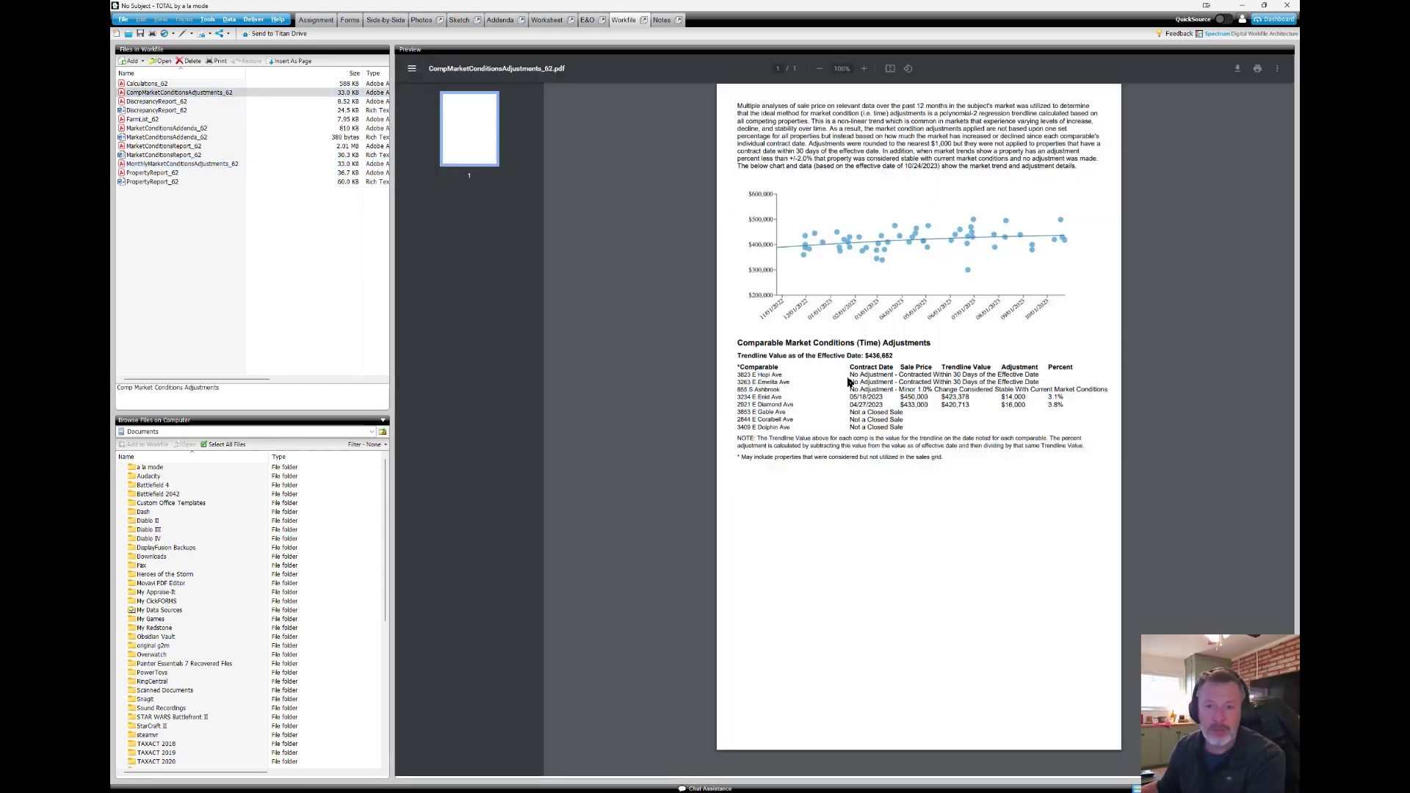
ctrl+scroll(845, 481, up, 5)
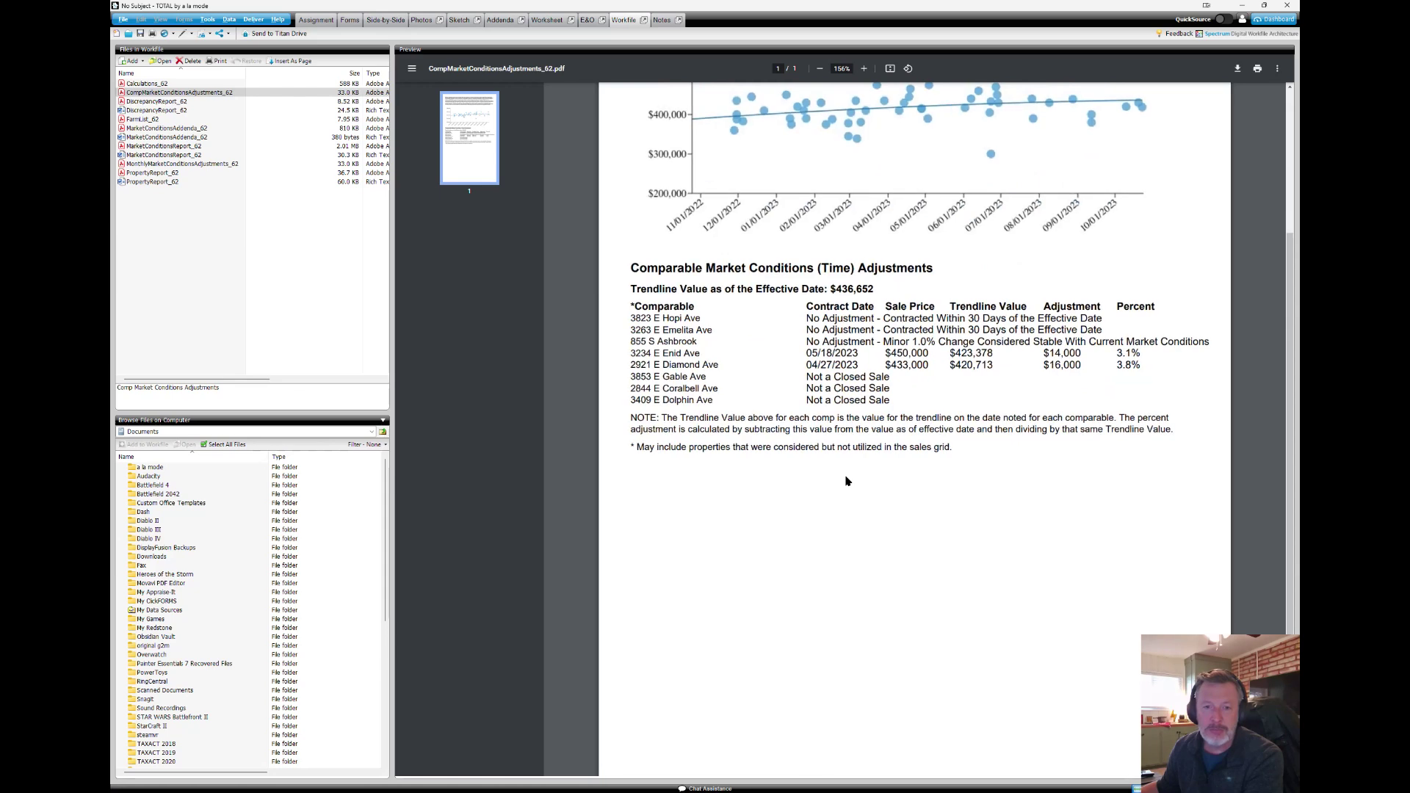
scroll(758, 465, left, 1)
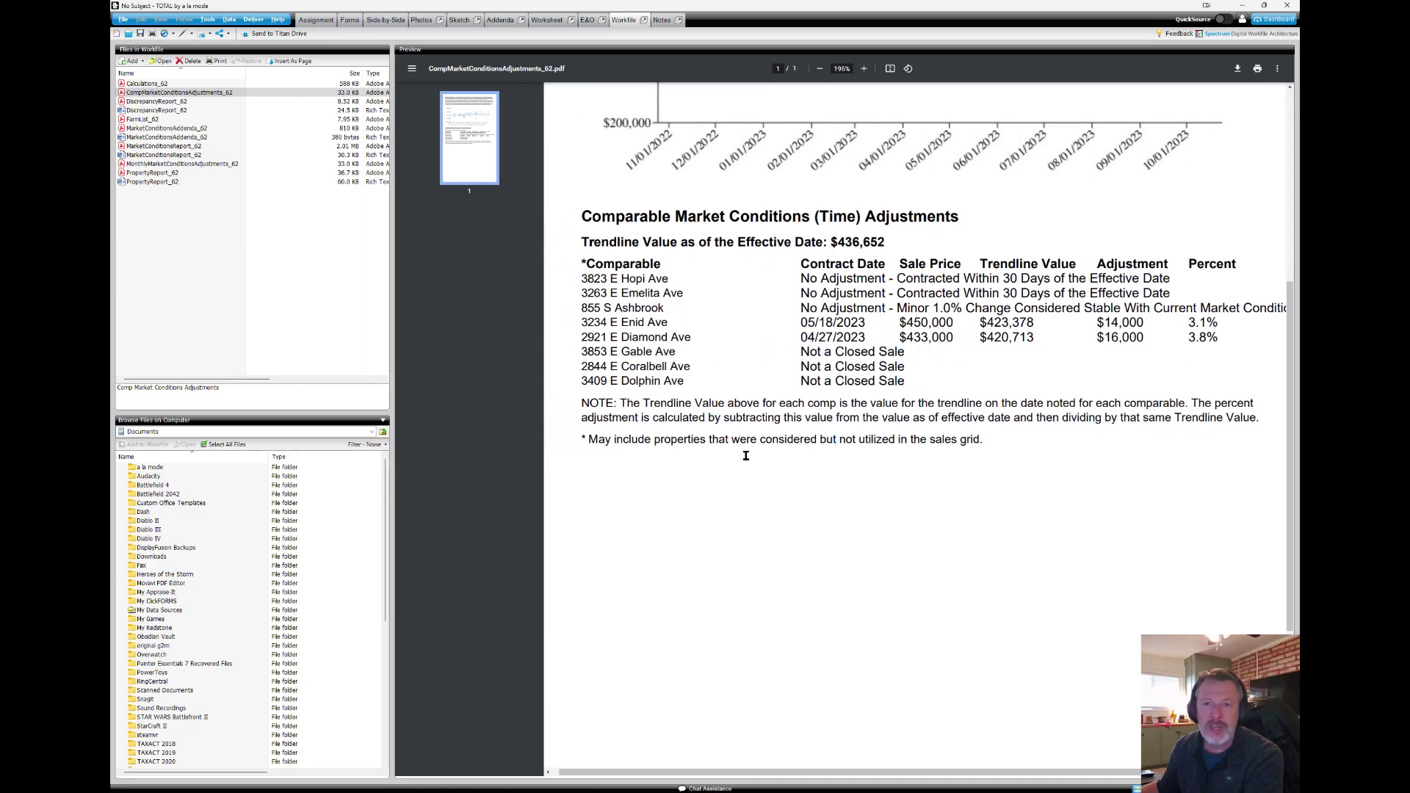
scroll(749, 463, up, 1)
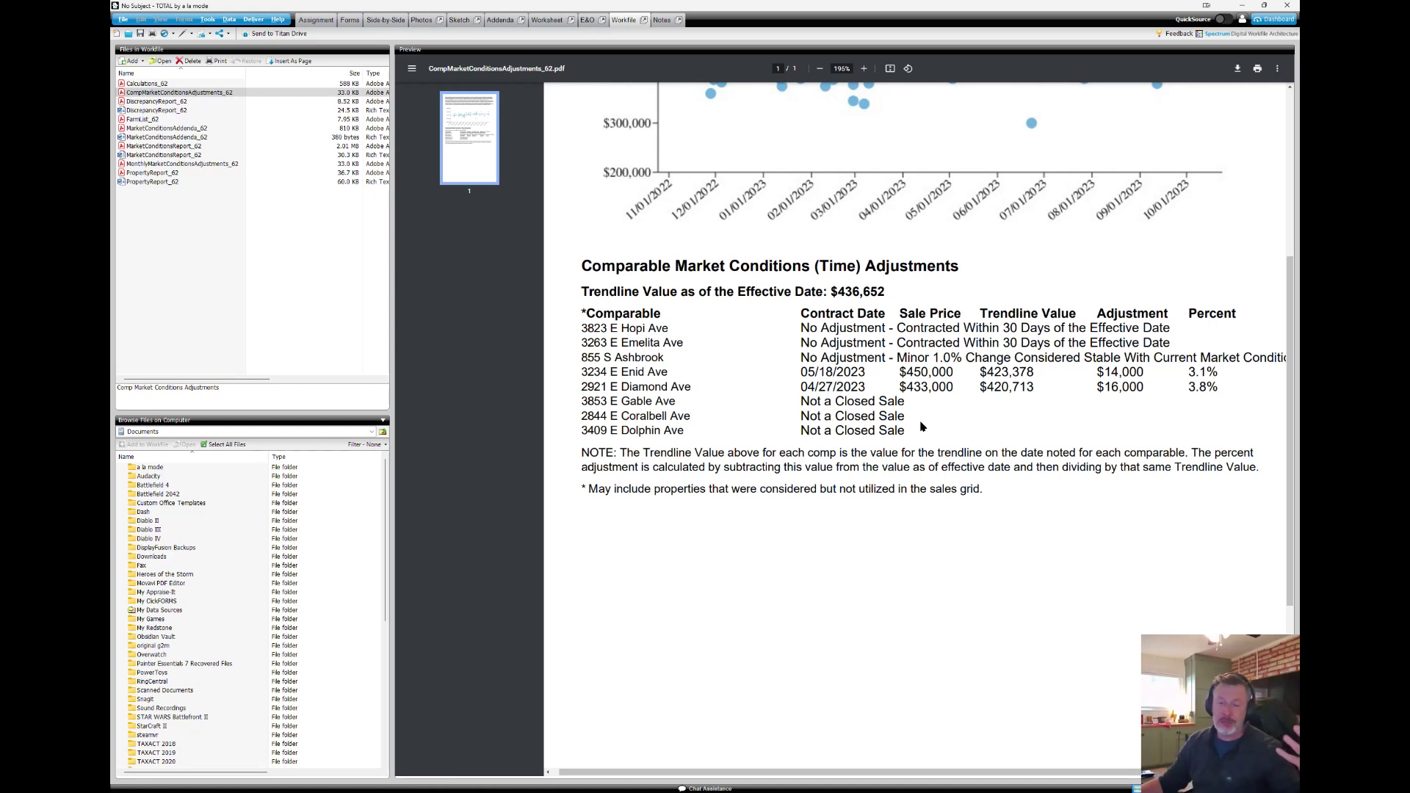
Return to the MonthlyMarketConditionsAdjustments_62 PDF, enlarge it and check the monthly adjustments from 10/22 through 09/23
click(221, 164)
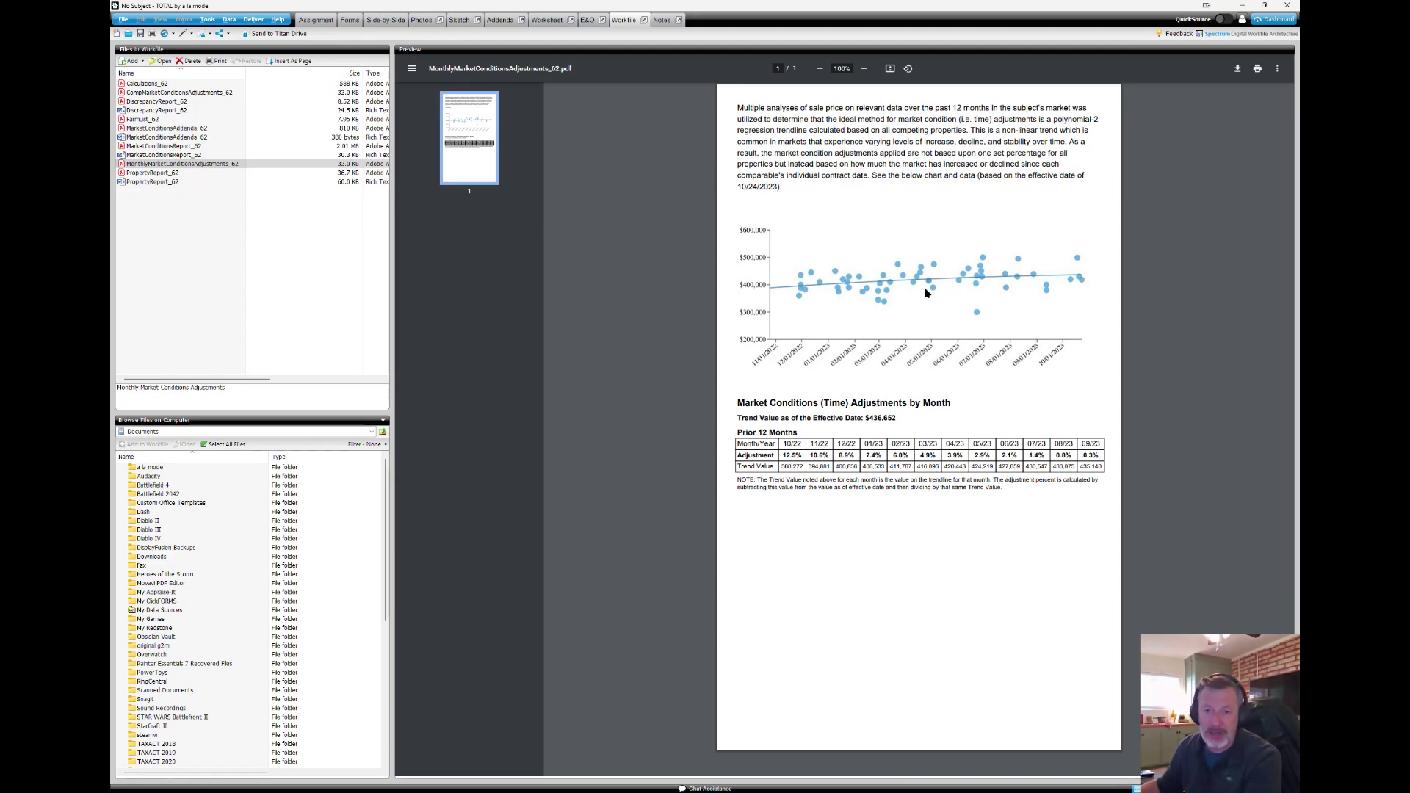
ctrl+scroll(925, 286, up, 2)
scroll(938, 351, up, 1)
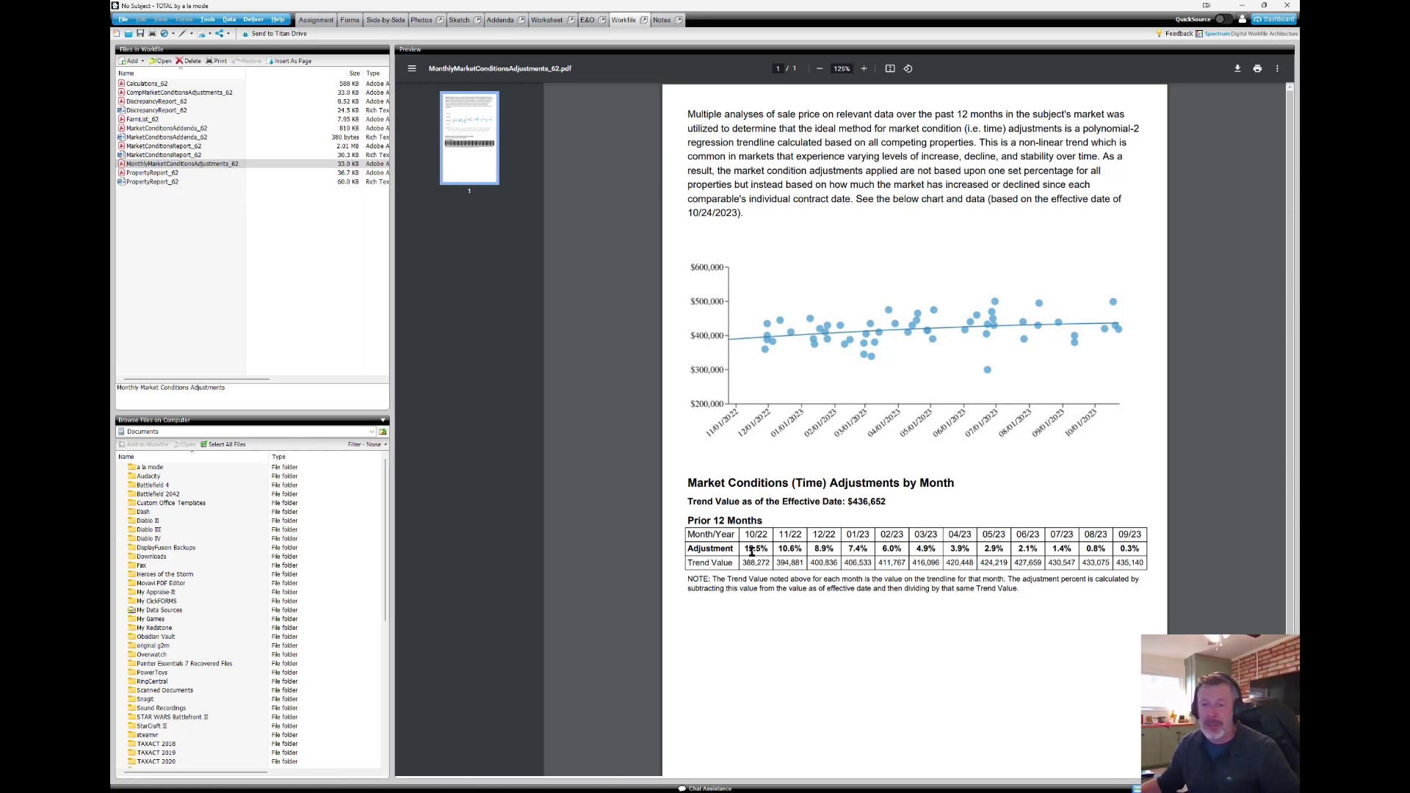
scroll(976, 554, down, 1)
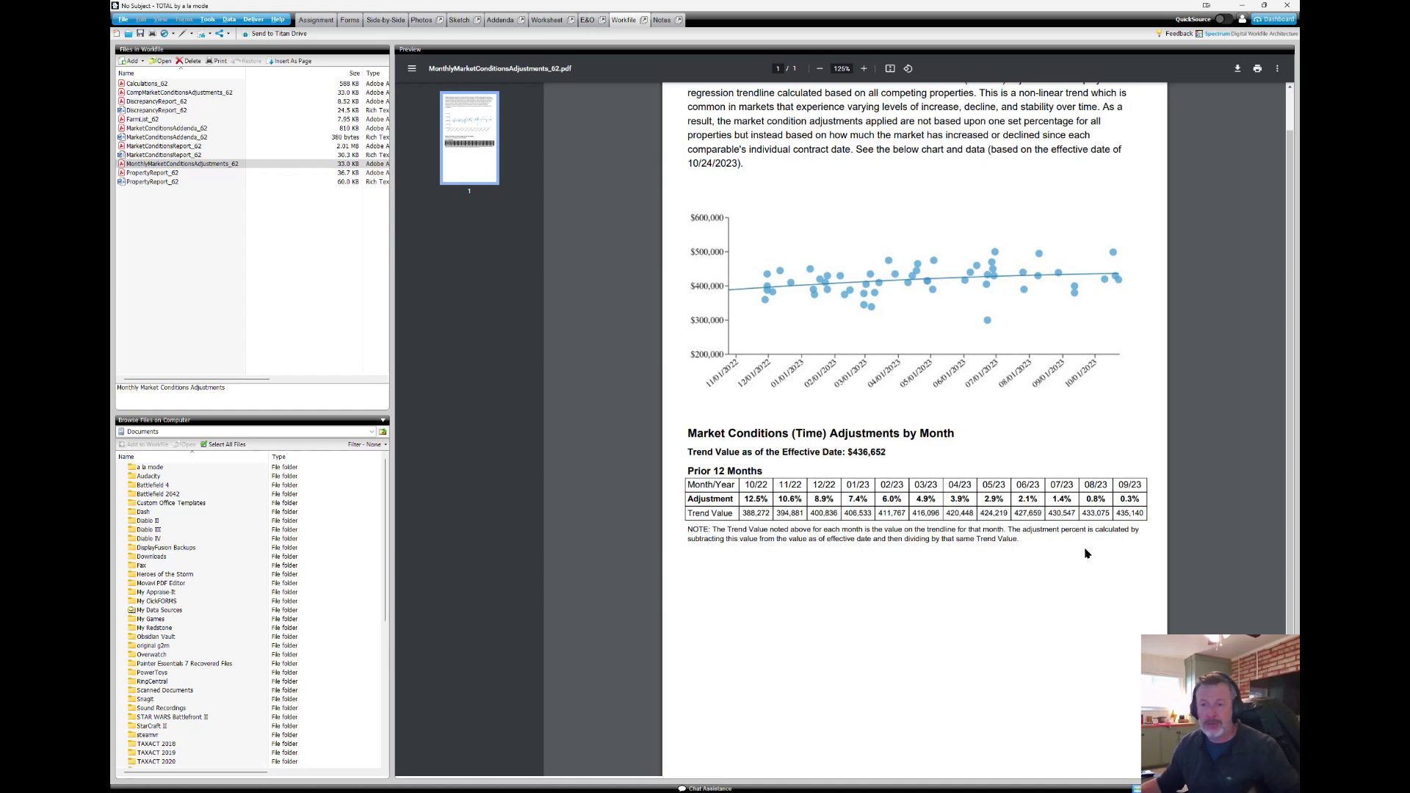
double_click(1134, 499)
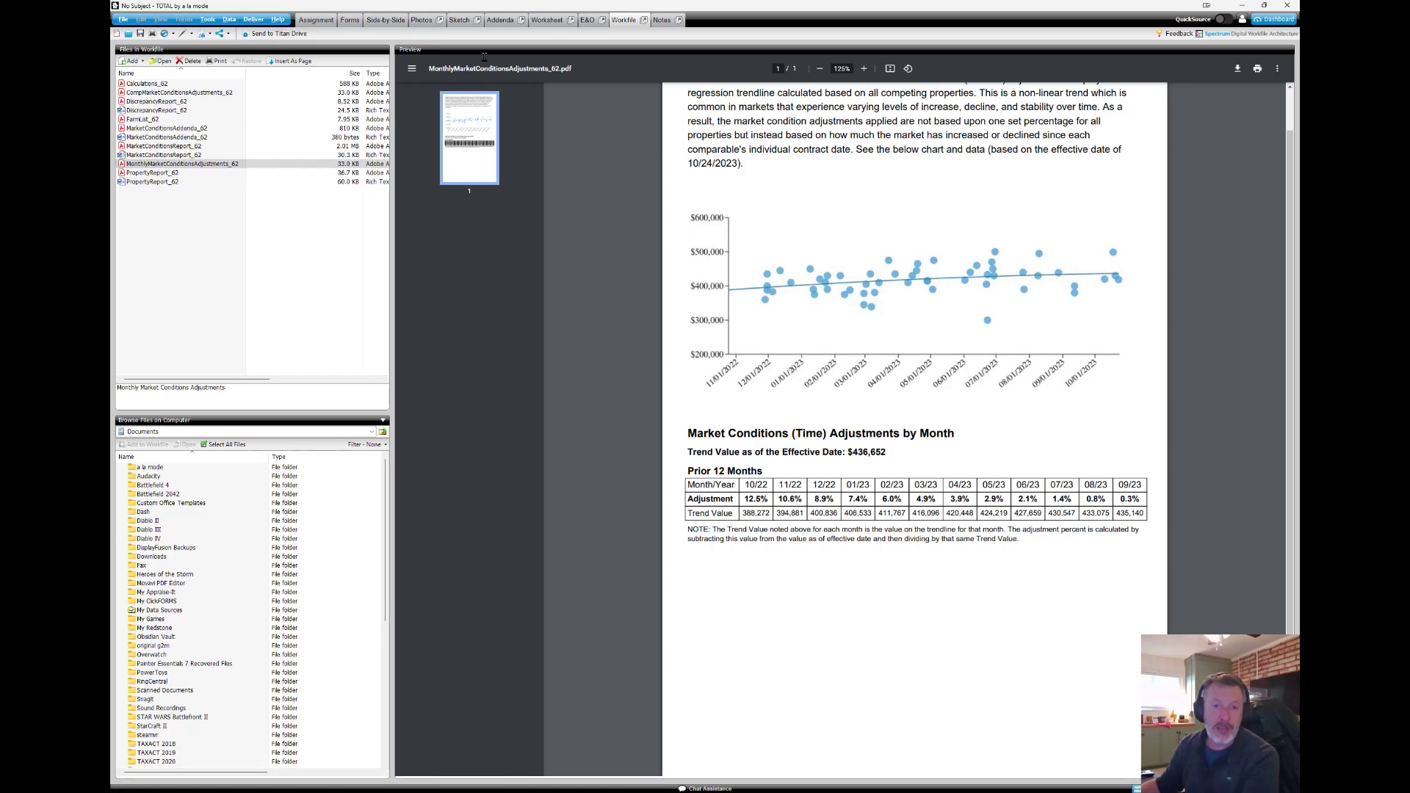
Switch back to Spark, set the trendline to Polynomial-2 in the Month time adjustments view, and return to the Comp view
click(1244, 6)
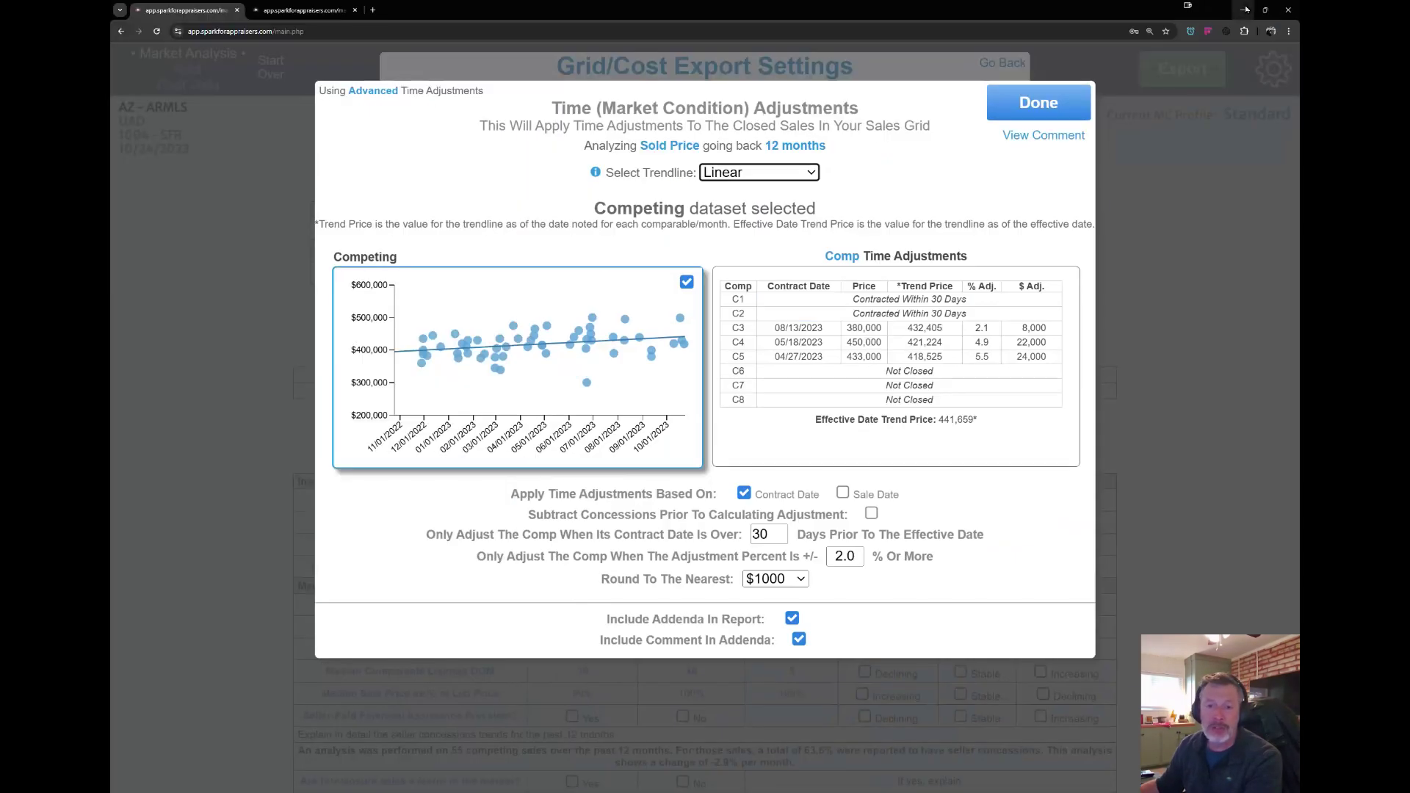
click(842, 257)
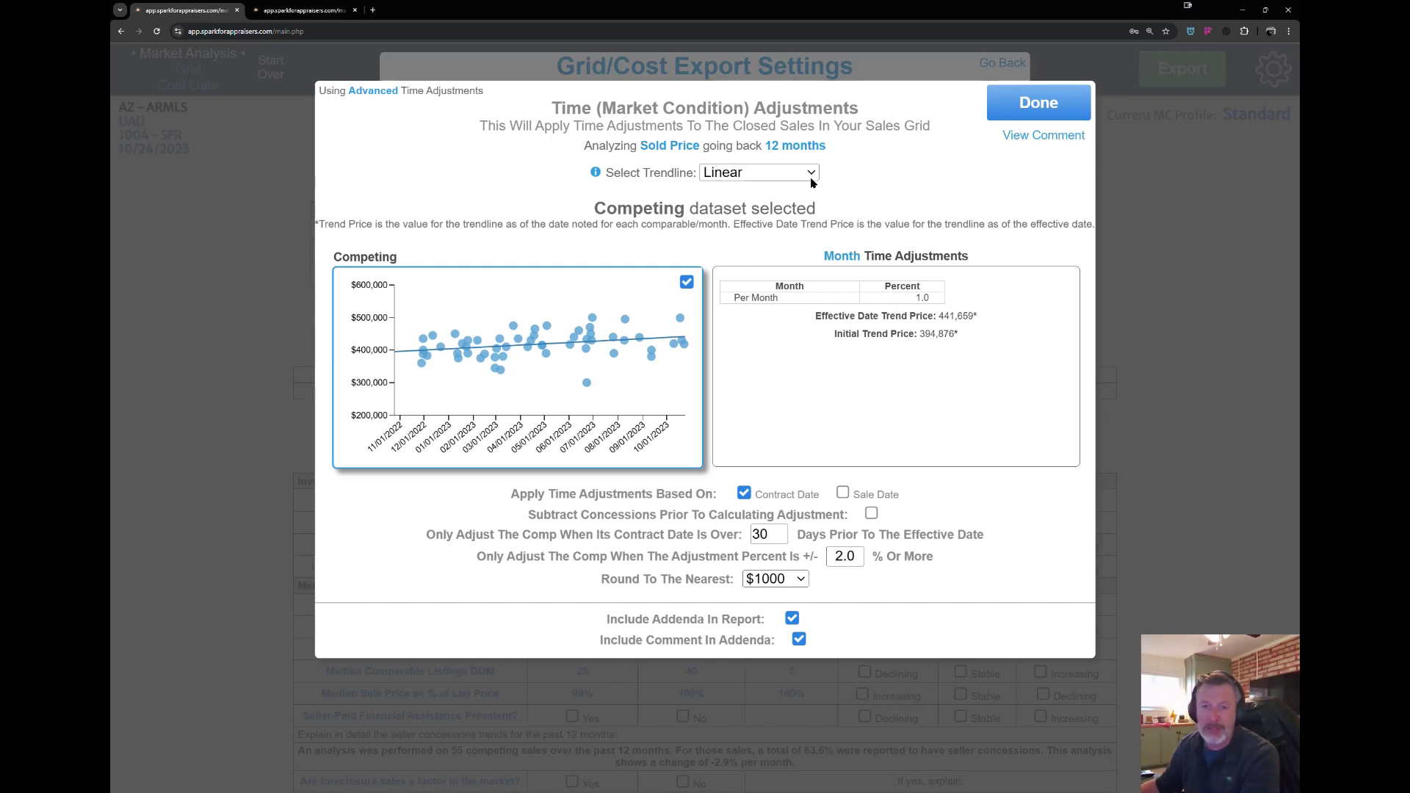
click(790, 171)
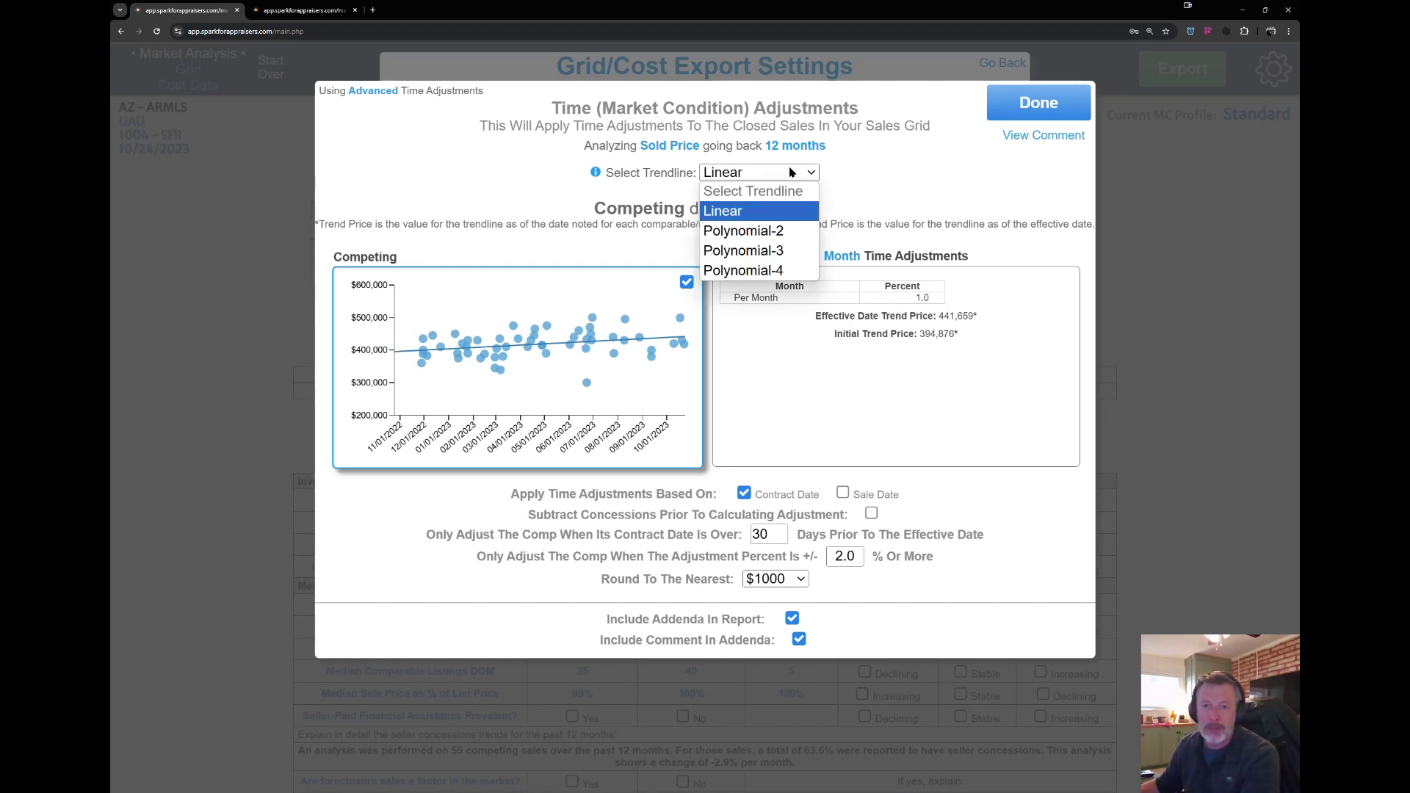
click(777, 233)
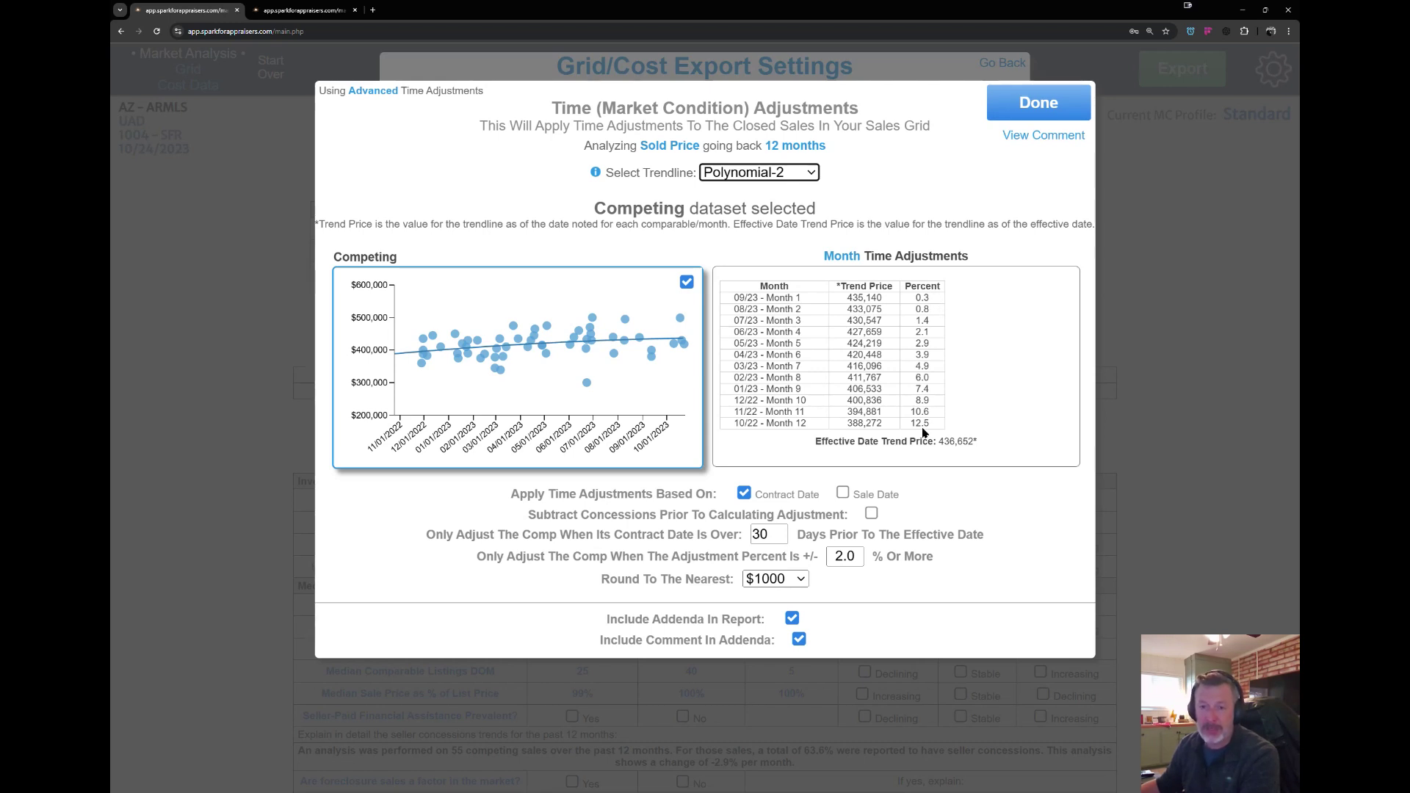
click(843, 258)
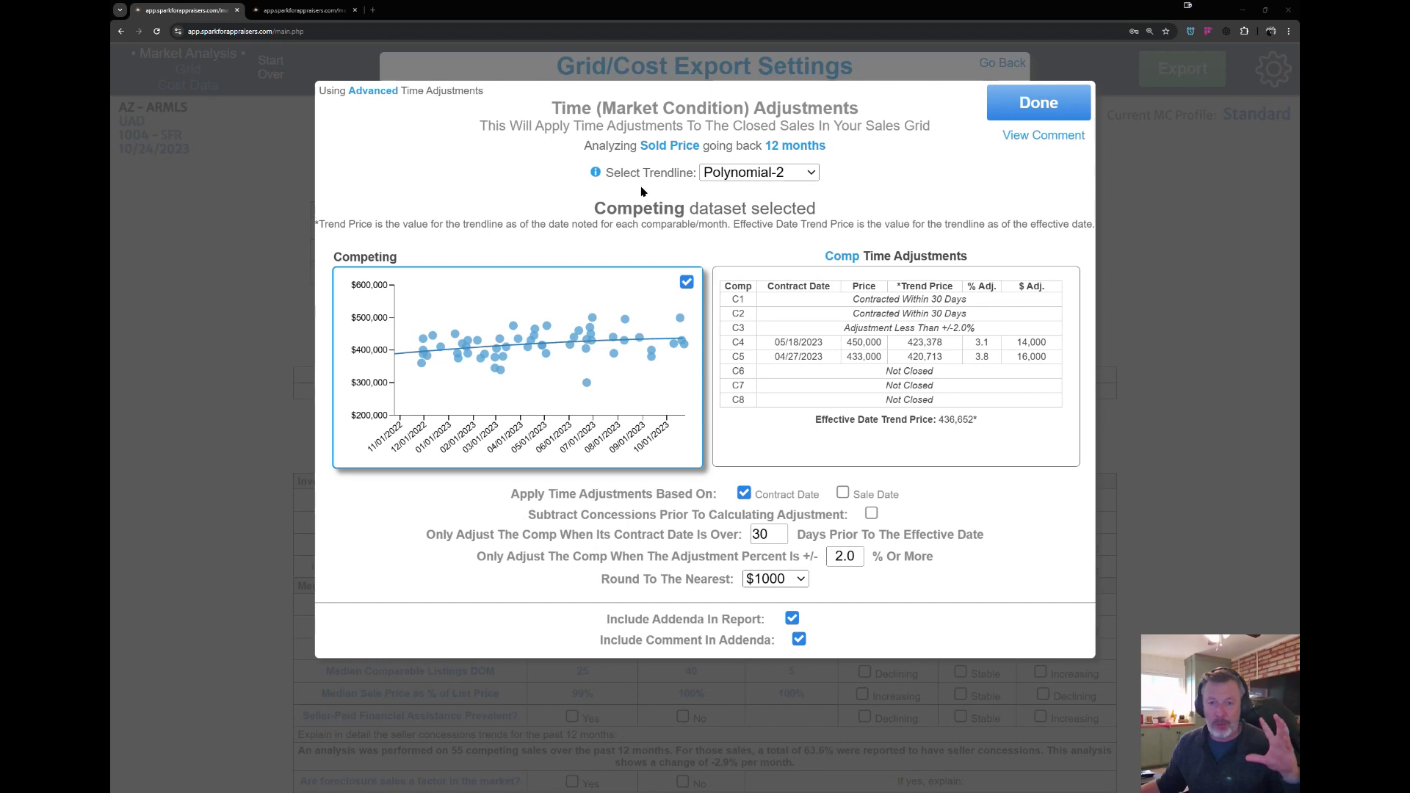
Inspect the C4 and C5 adjustments and available analysis periods, and change the analyzed value to Sold Price/SqFt
mouse_move(598, 173)
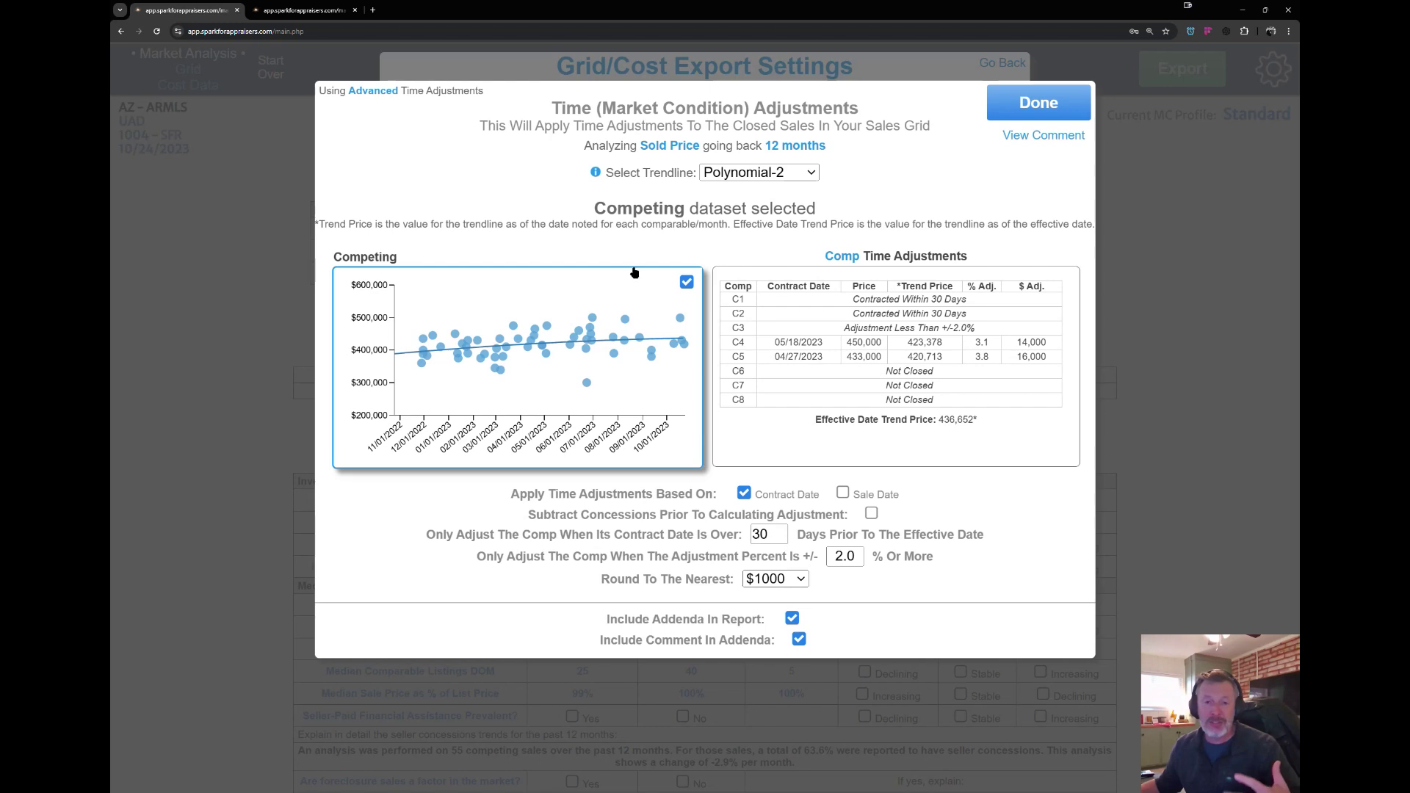
mouse_move(842, 348)
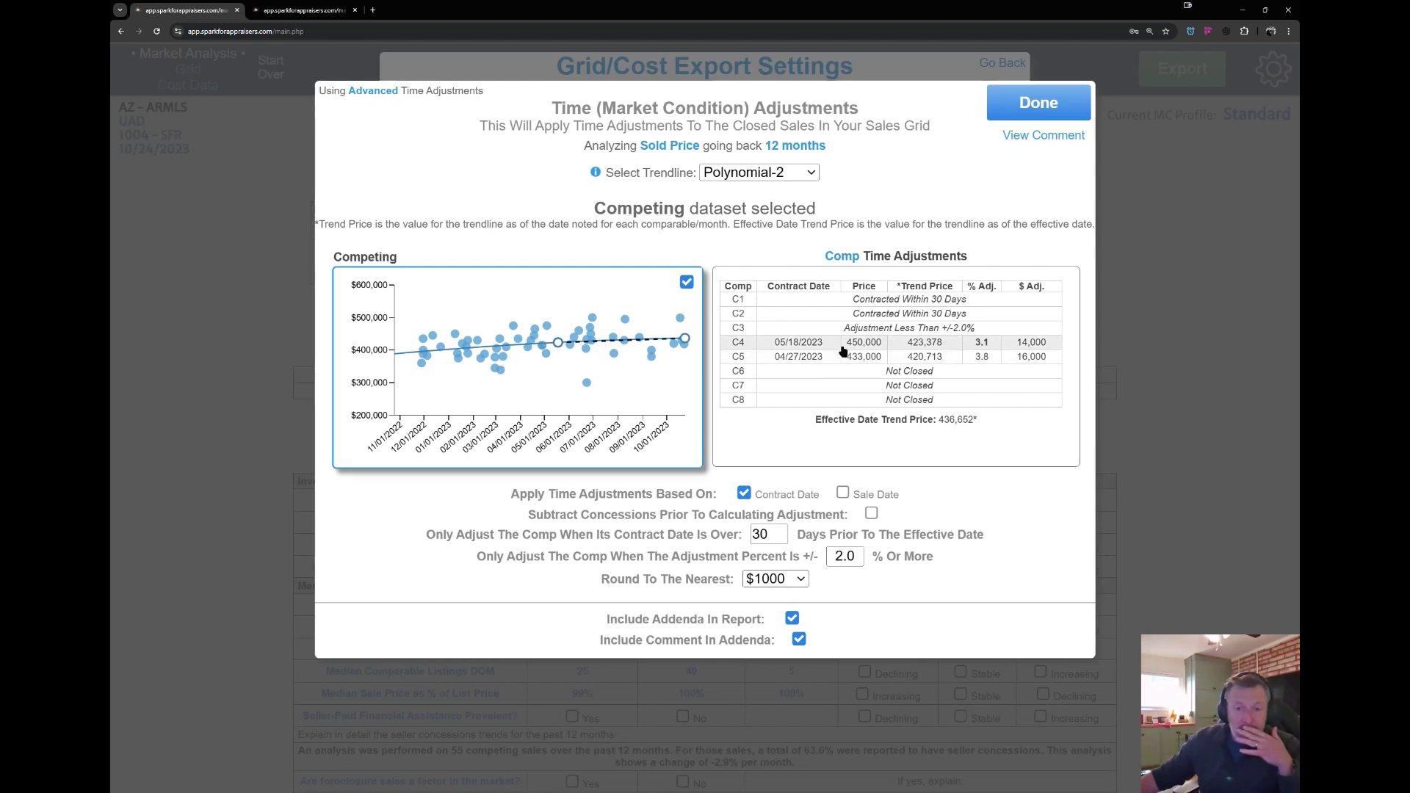
mouse_move(955, 359)
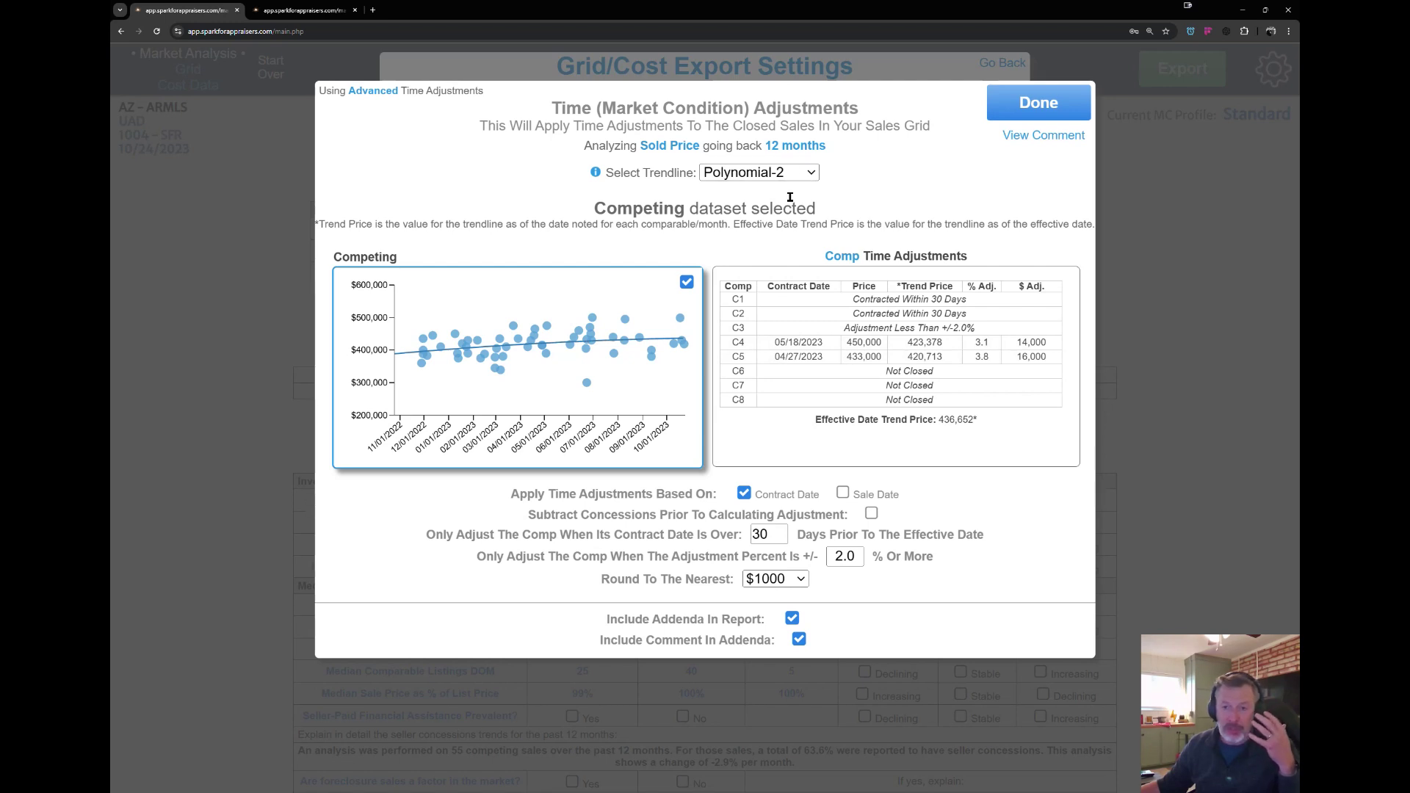
click(791, 145)
click(797, 146)
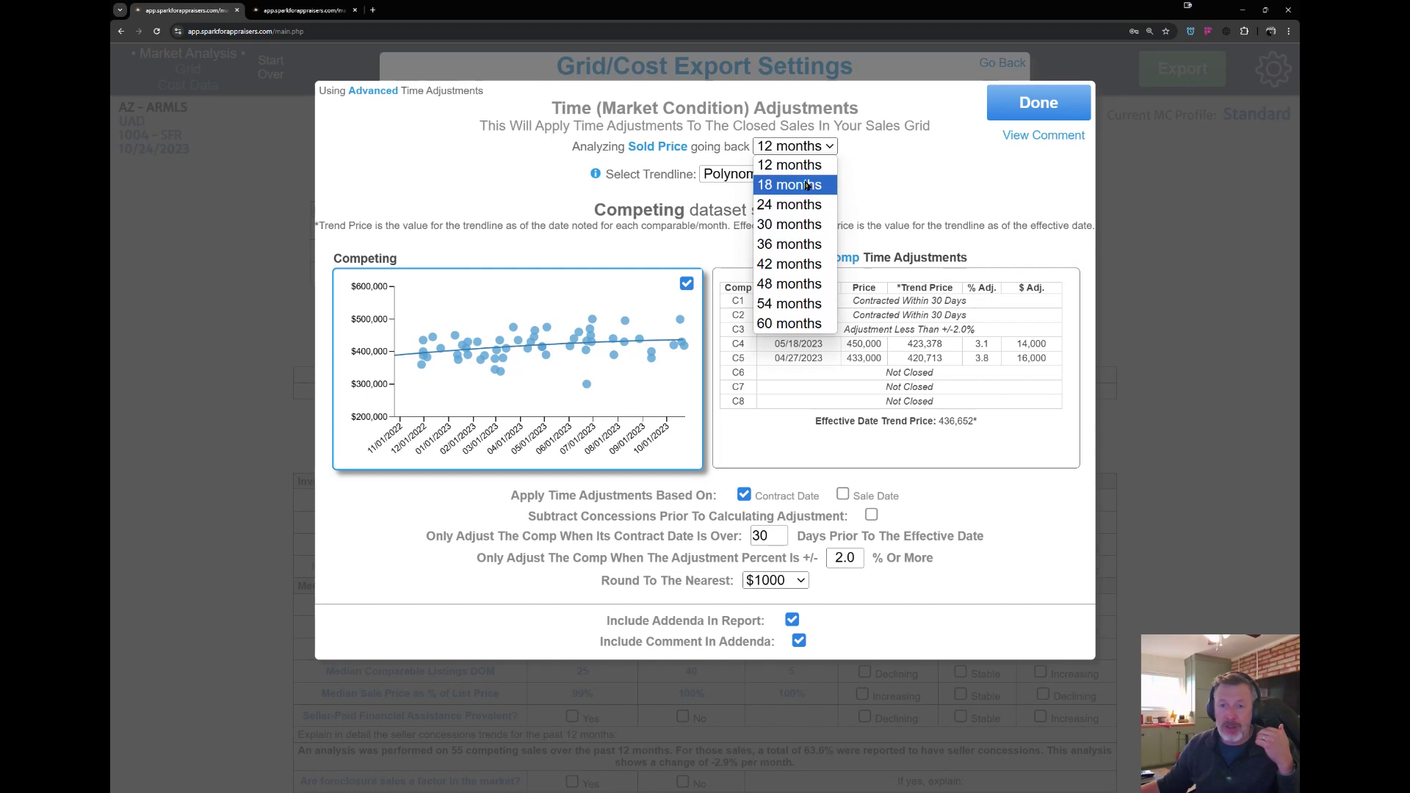
click(859, 160)
click(674, 149)
click(674, 149)
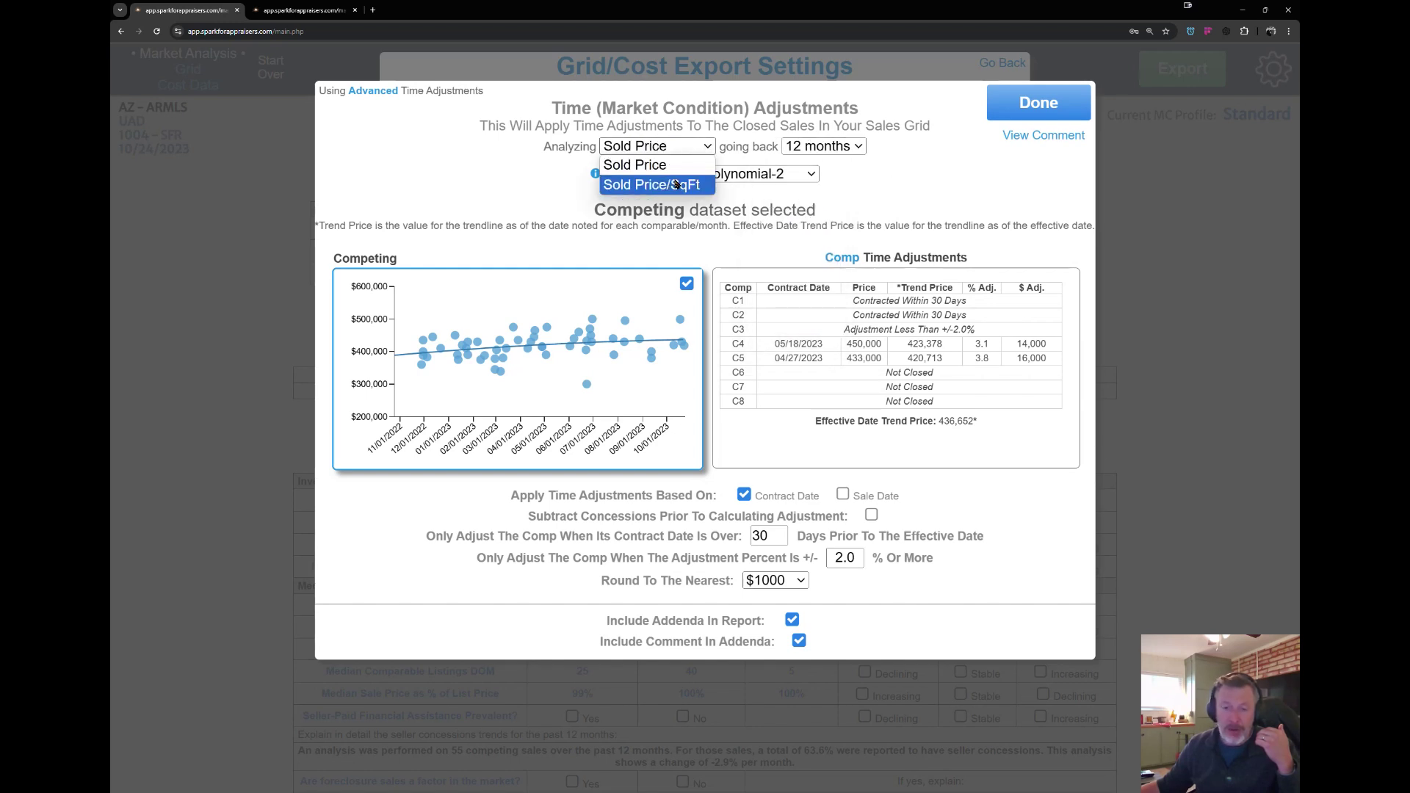
click(676, 184)
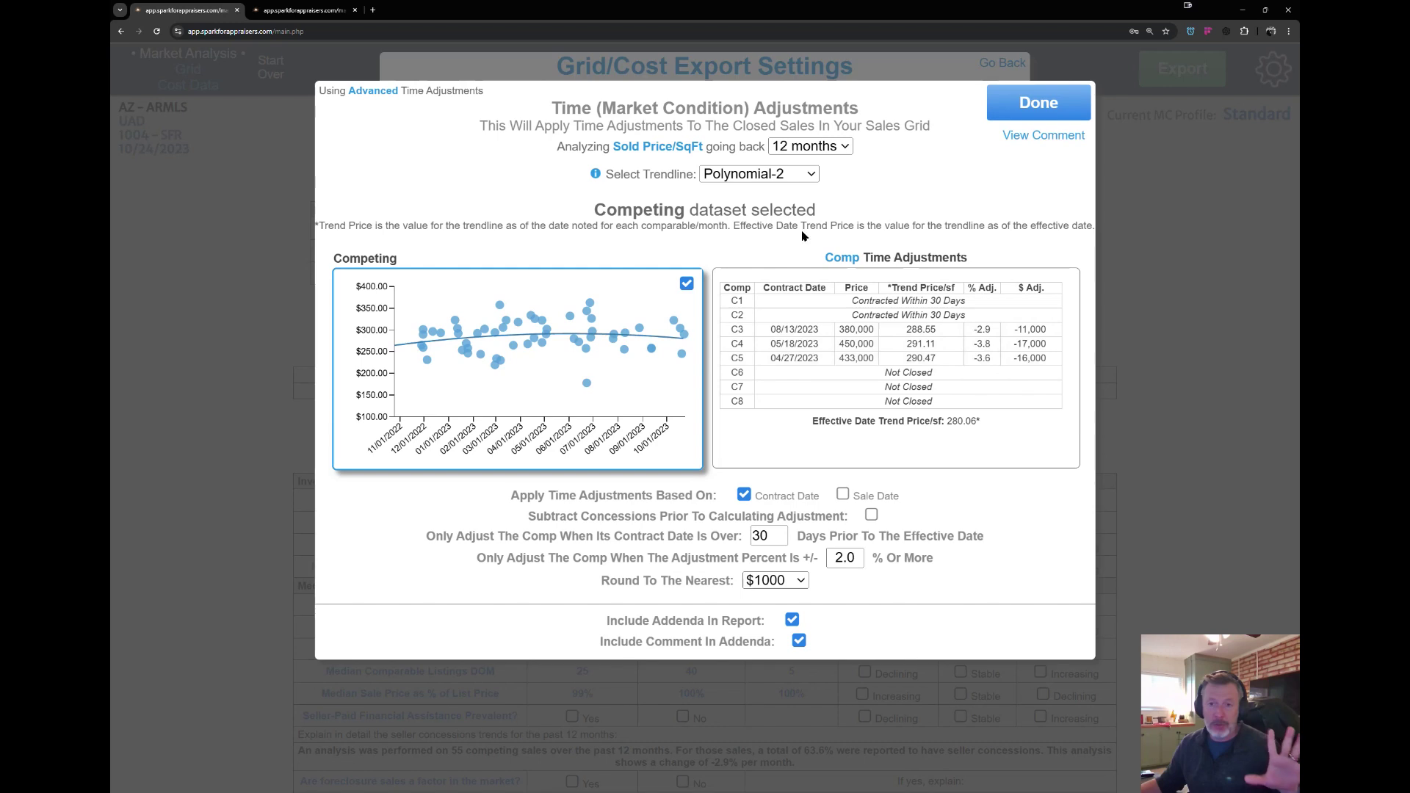
Deselect the Competing dataset to compare it with Neighborhood, and finish and leave the Grid/Cost export settings
click(602, 400)
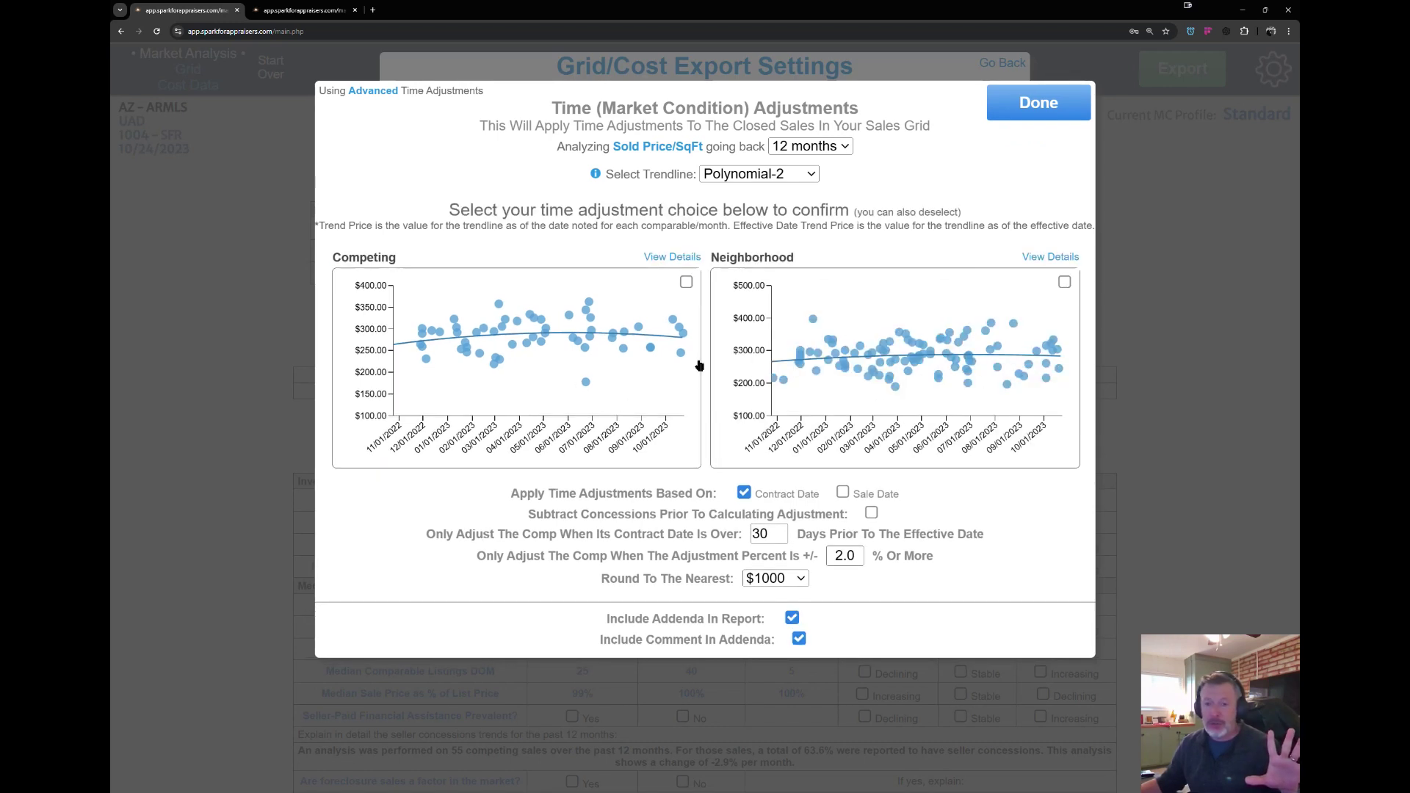
mouse_move(1050, 257)
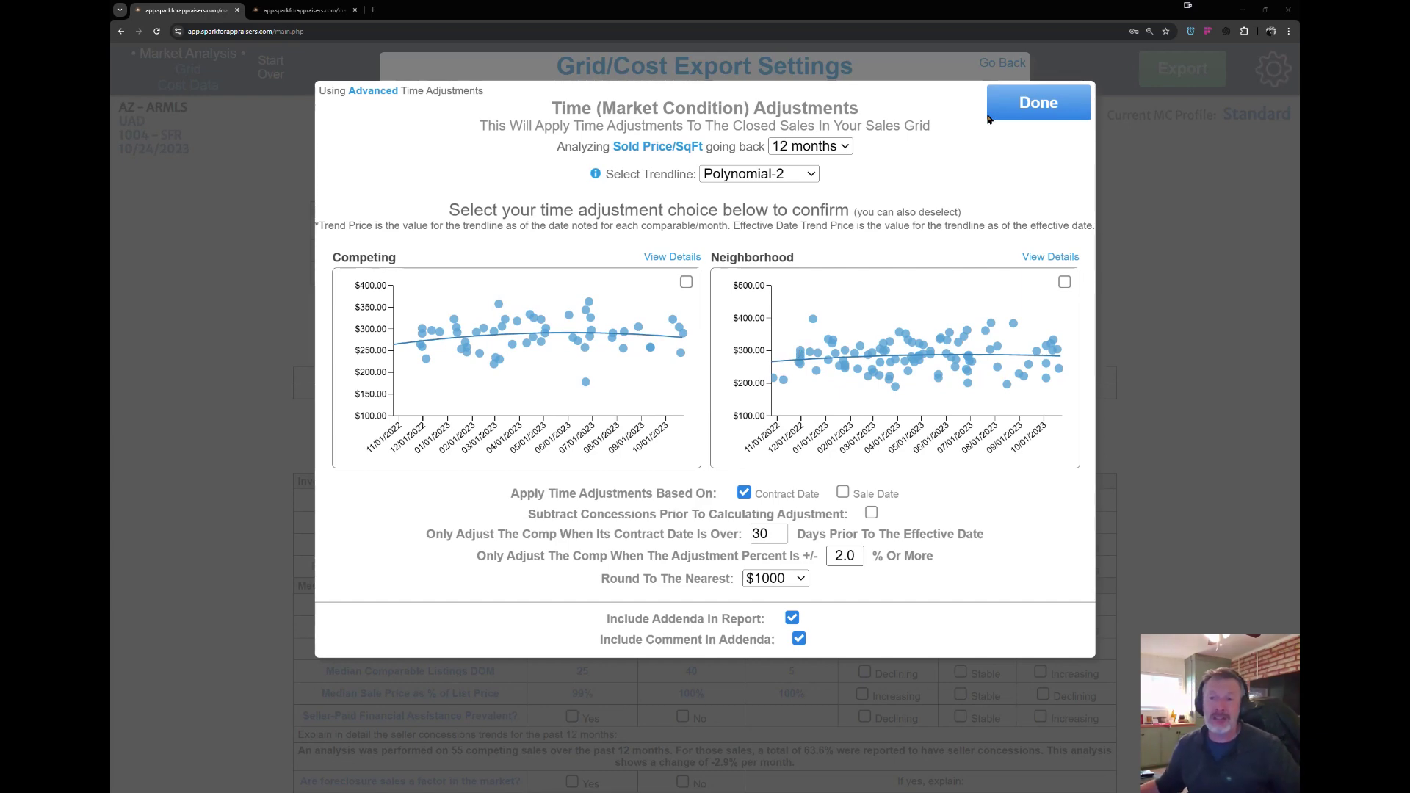
click(1028, 107)
click(1002, 63)
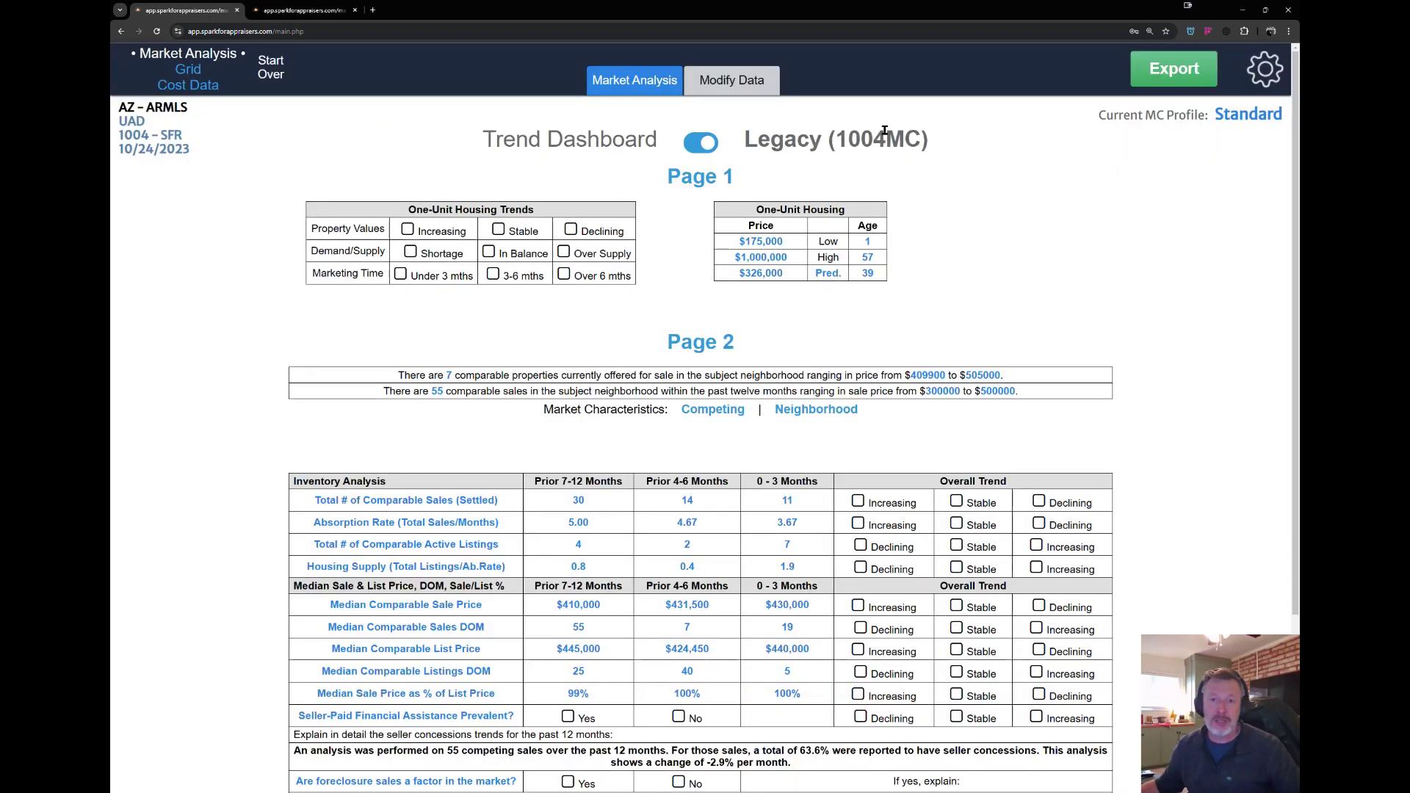
Review the property groups under Modify Data, highlighting Alternative Properties, and return to the market analysis
click(746, 88)
drag(585, 292, 729, 289)
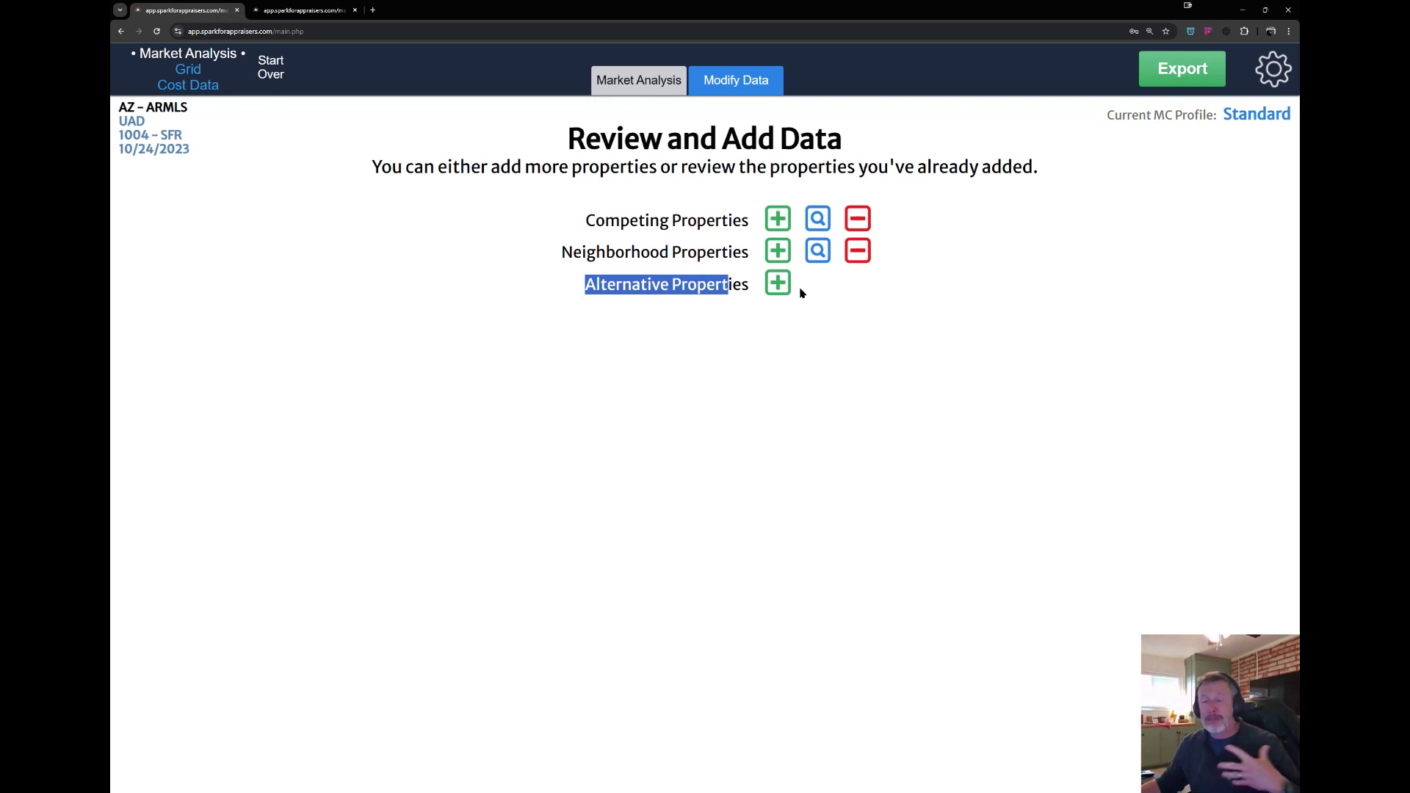
click(646, 82)
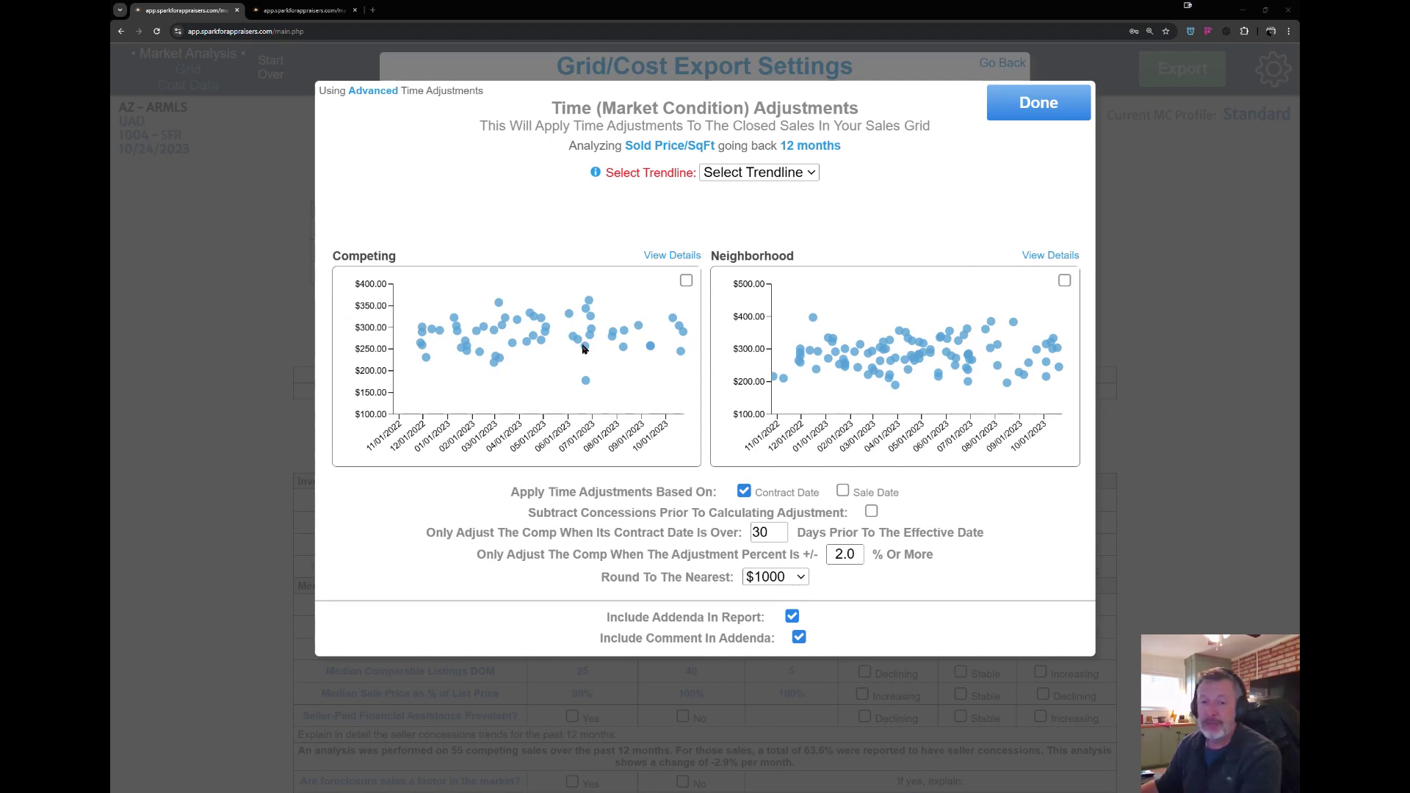
Use a Polynomial-4 trendline going back 18 months, check the Competing details and select the Competing dataset
click(763, 175)
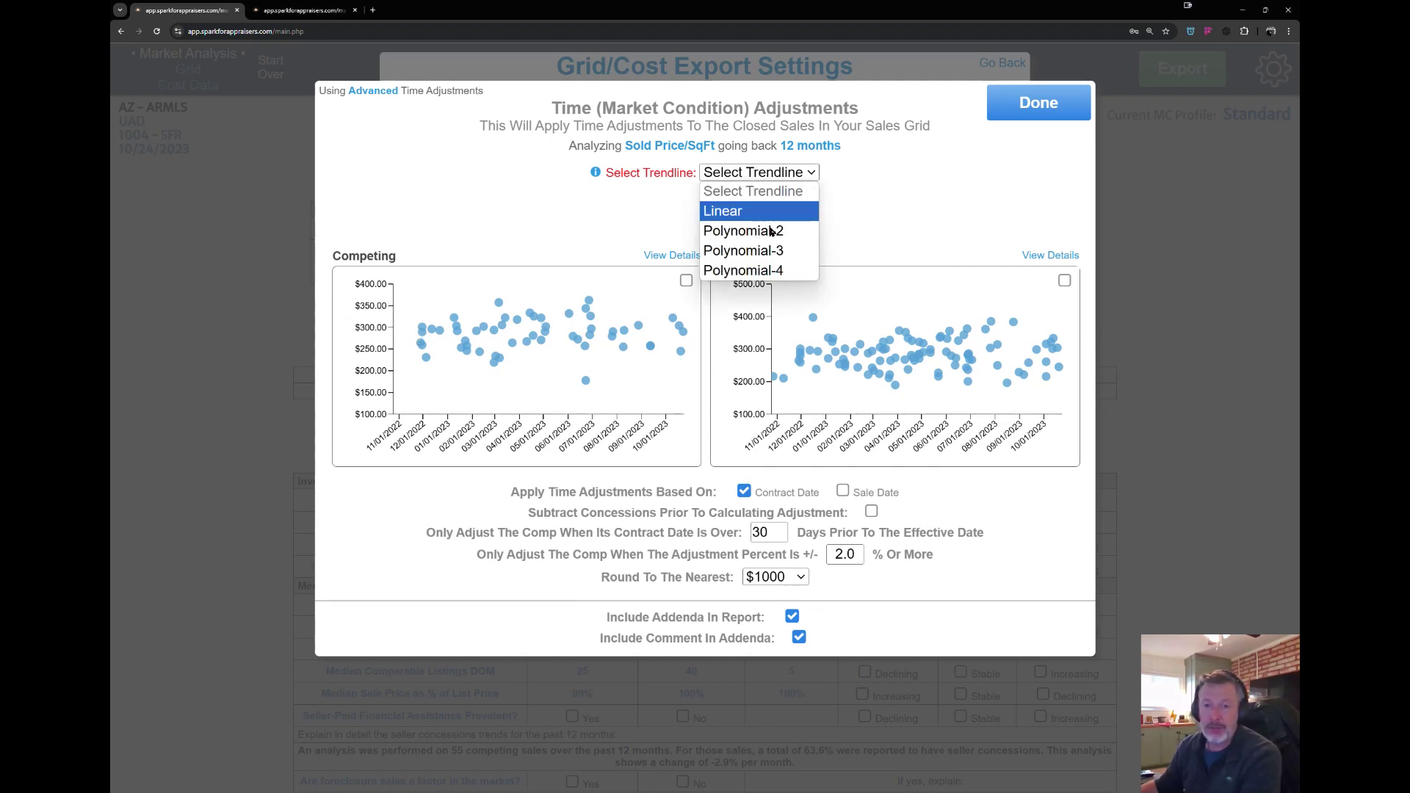
click(767, 271)
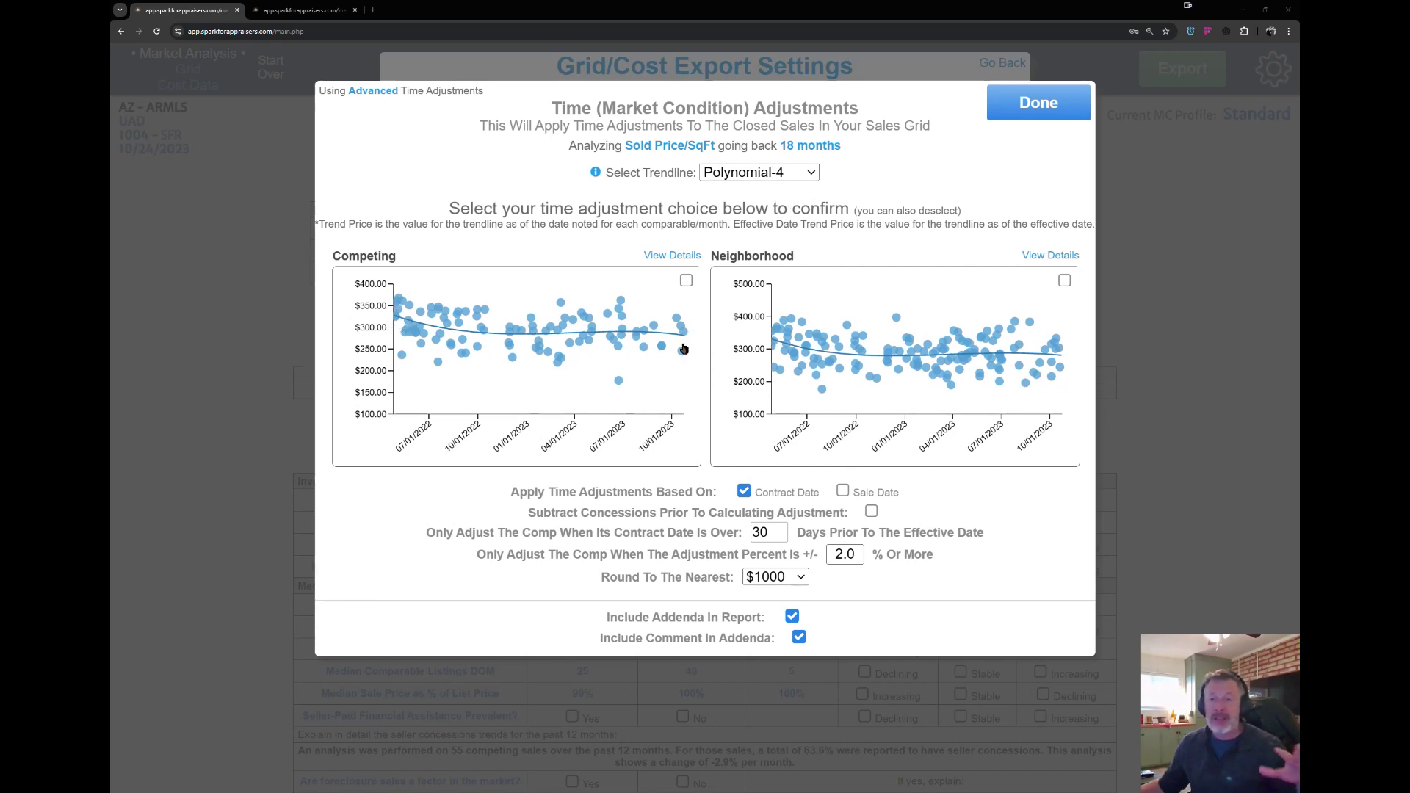
mouse_move(676, 258)
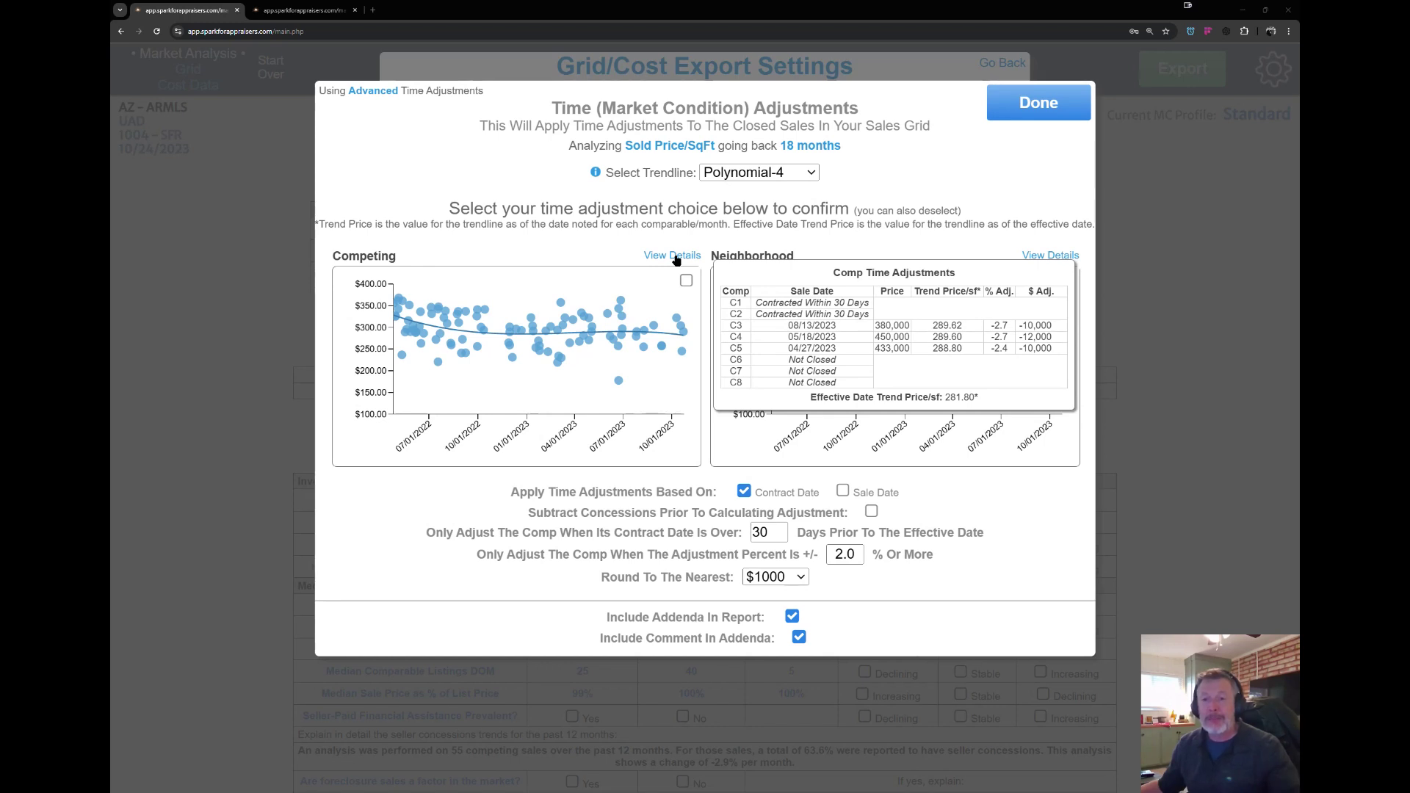
click(639, 320)
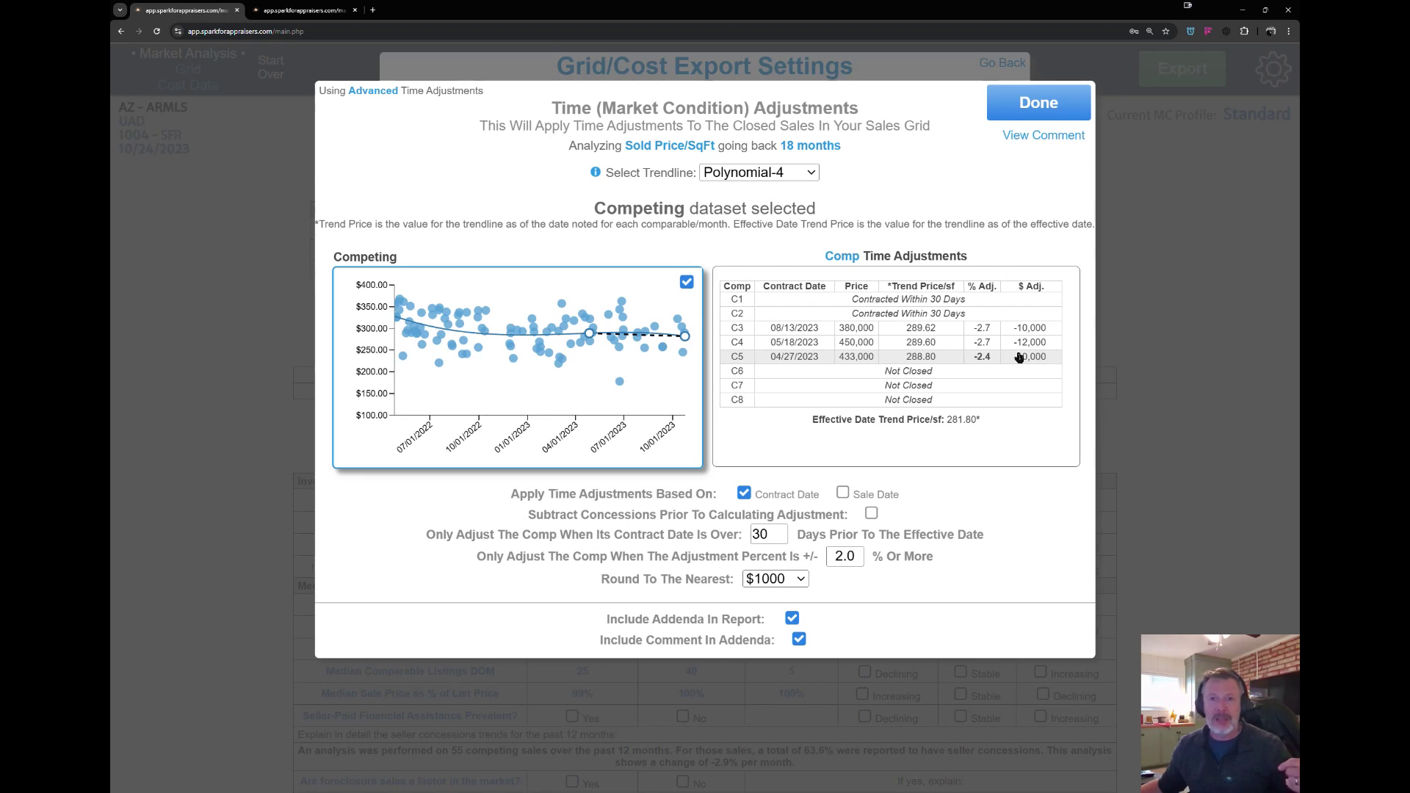
Change the trendline for the selected Competing dataset to Polynomial-2
click(796, 175)
click(781, 235)
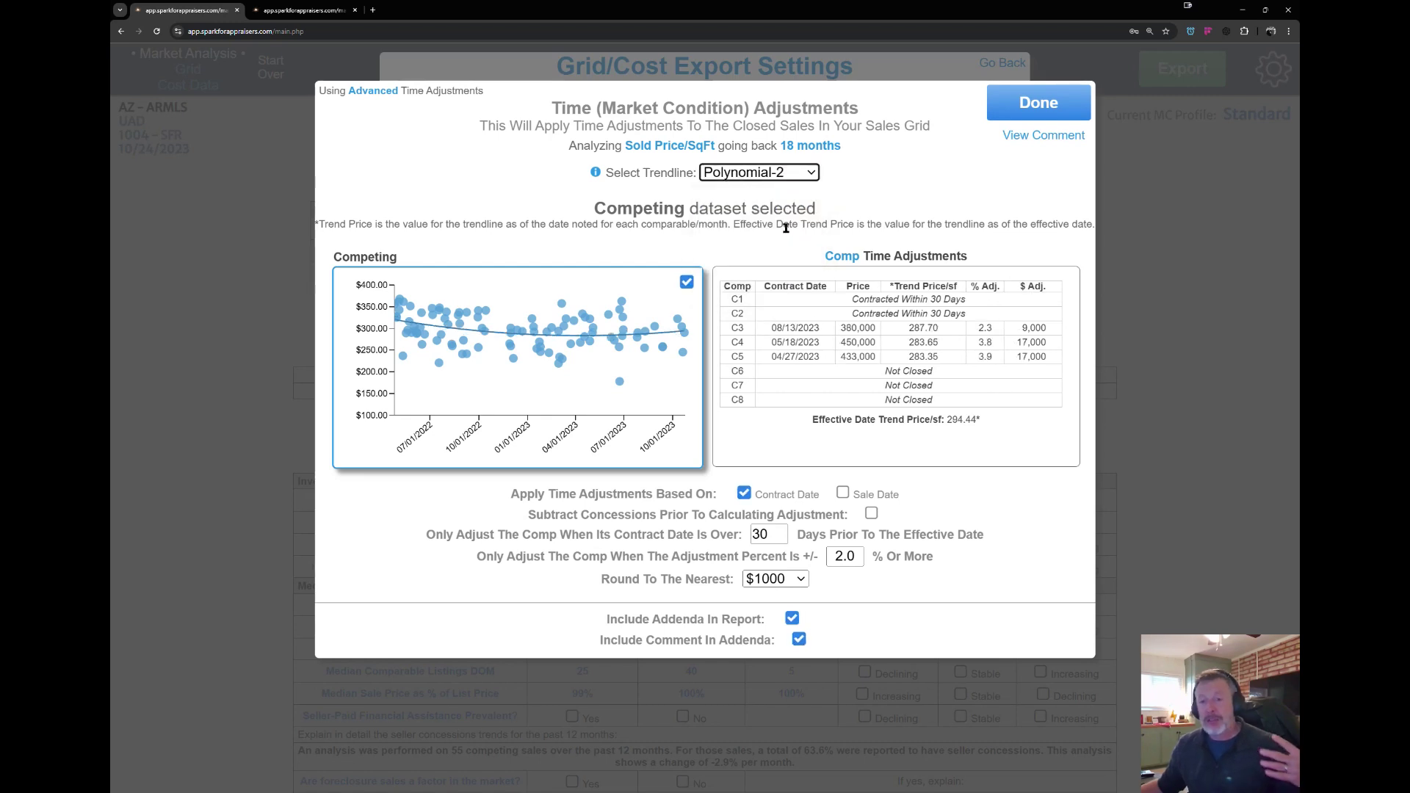